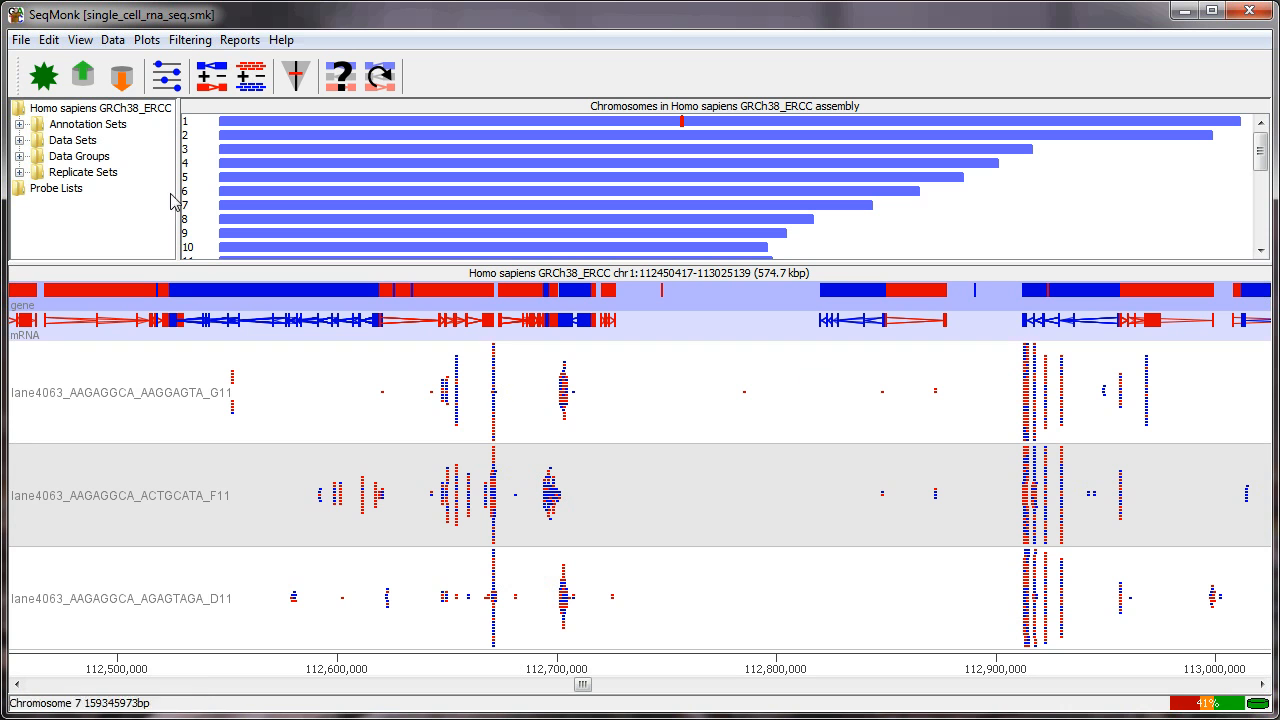
Step: Expand the Data Sets folder, then look along the reads on chromosome 1 and through the full chromosome list
left_click(19, 140)
mouse_move(166, 128)
left_mouse_down()
mouse_move(167, 216)
mouse_move(177, 126)
left_mouse_up()
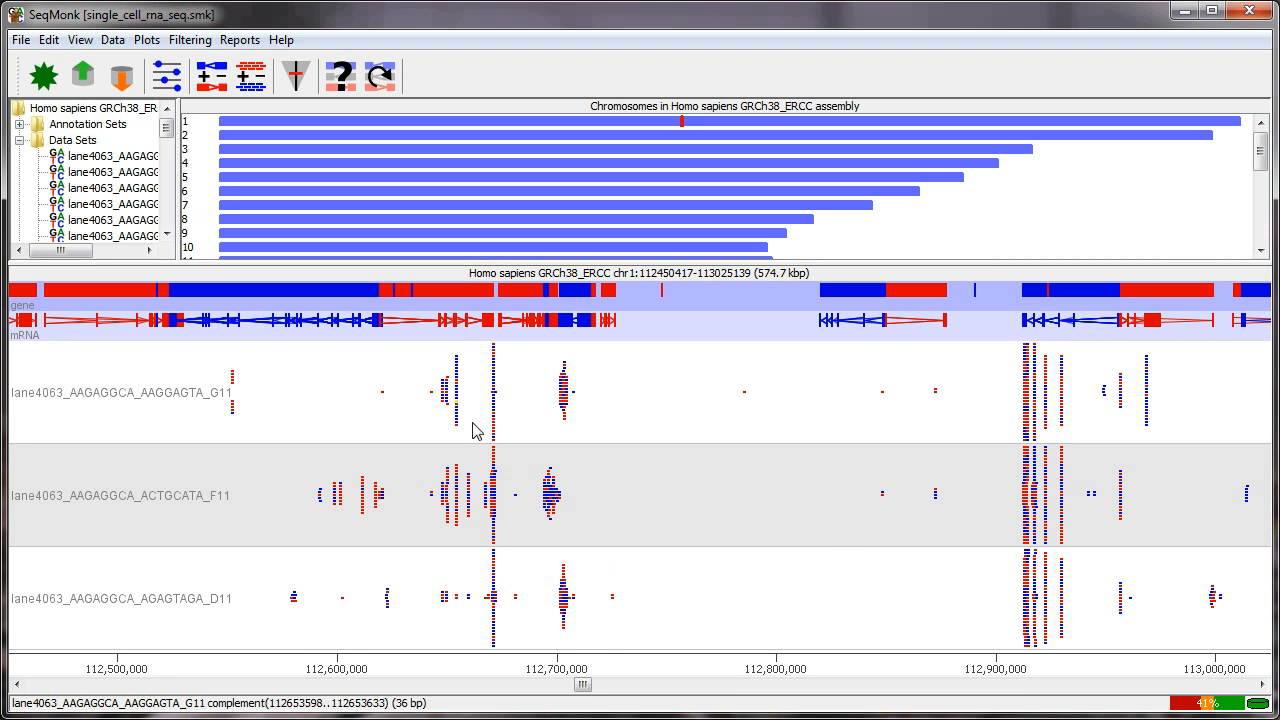
scroll(618, 461, "down", 13)
scroll(620, 468, "down", 4)
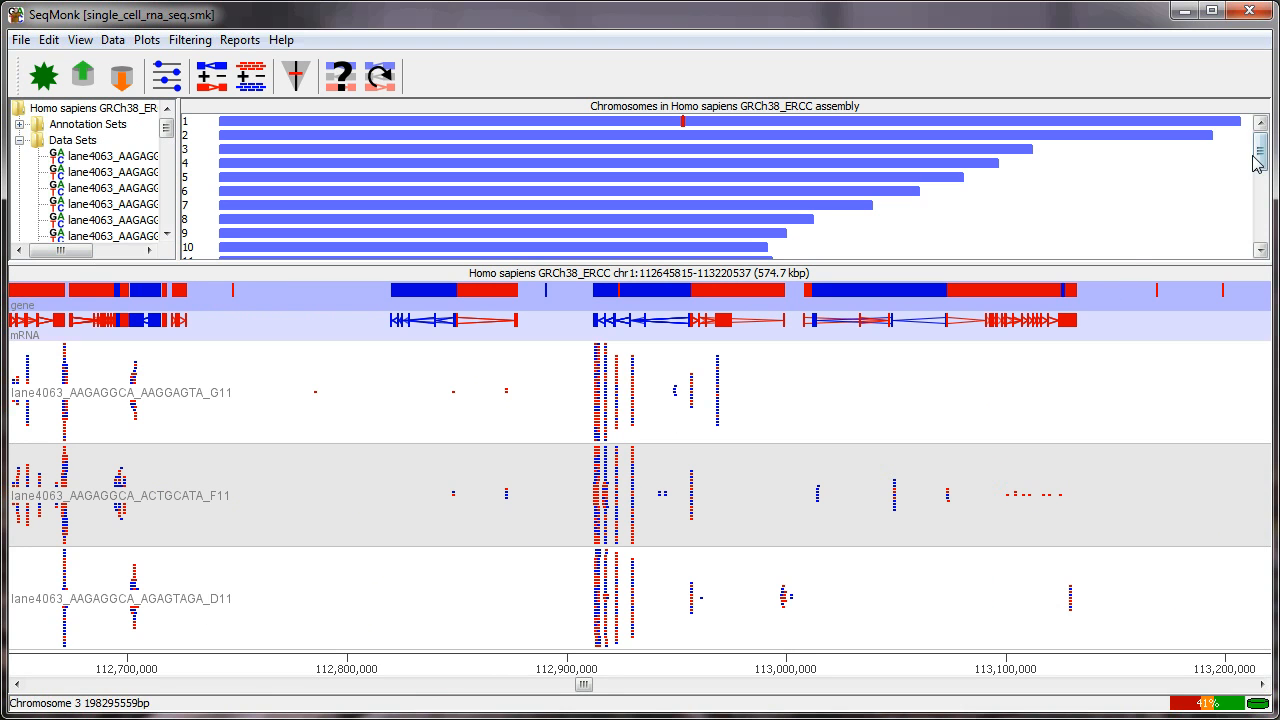
left_click_drag(1258, 157, 1262, 206)
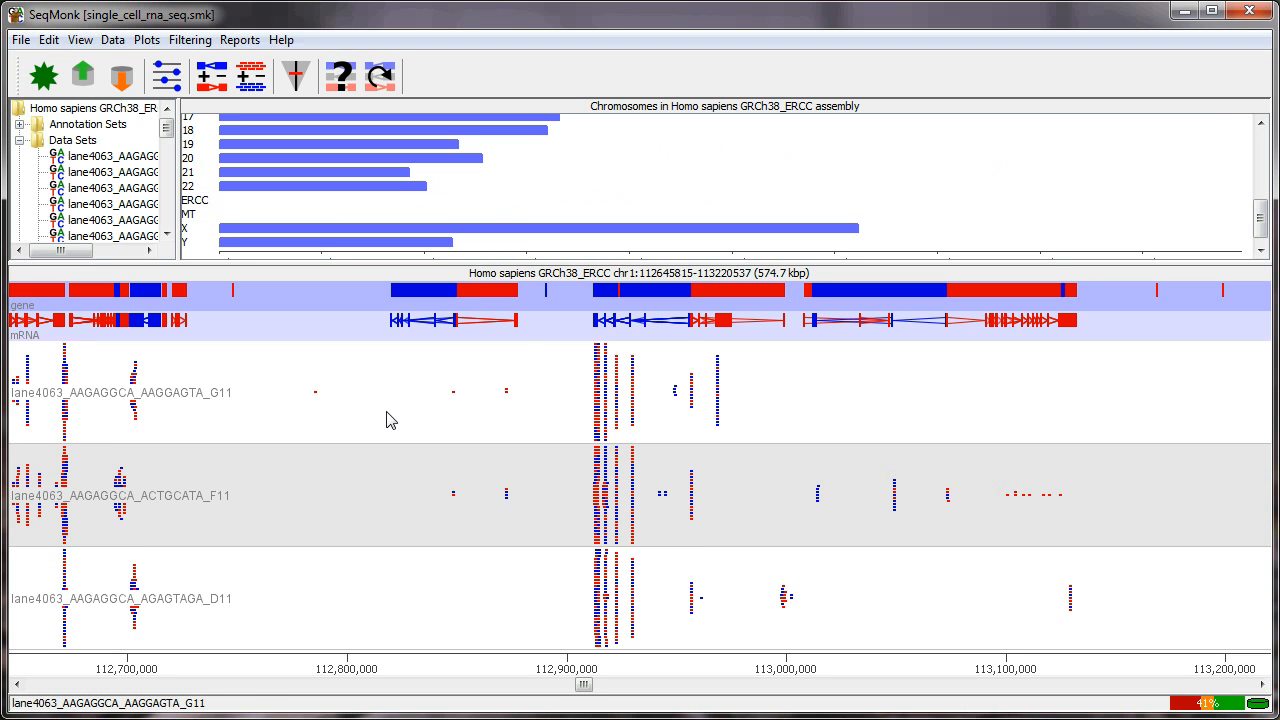
left_click_drag(1262, 218, 1262, 152)
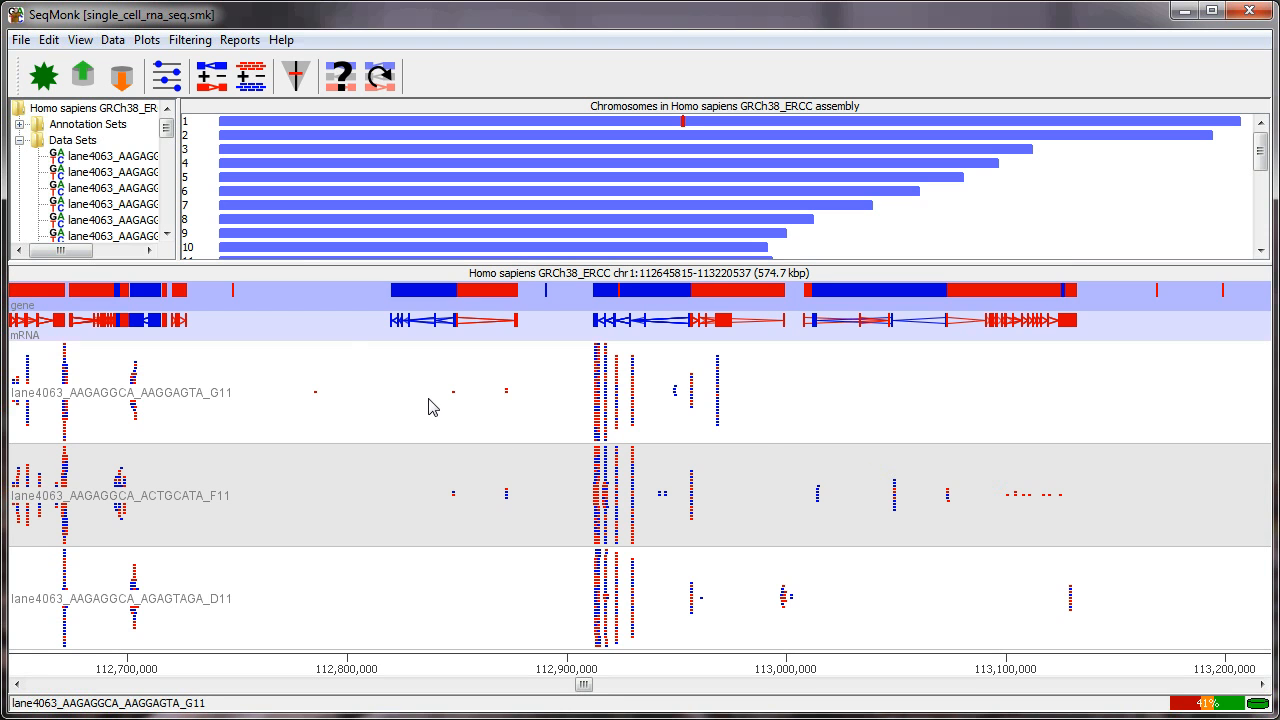
Step: Create an RNA-Seq QC plot for all data sets and enlarge the report to nearly the full window width
left_click(147, 40)
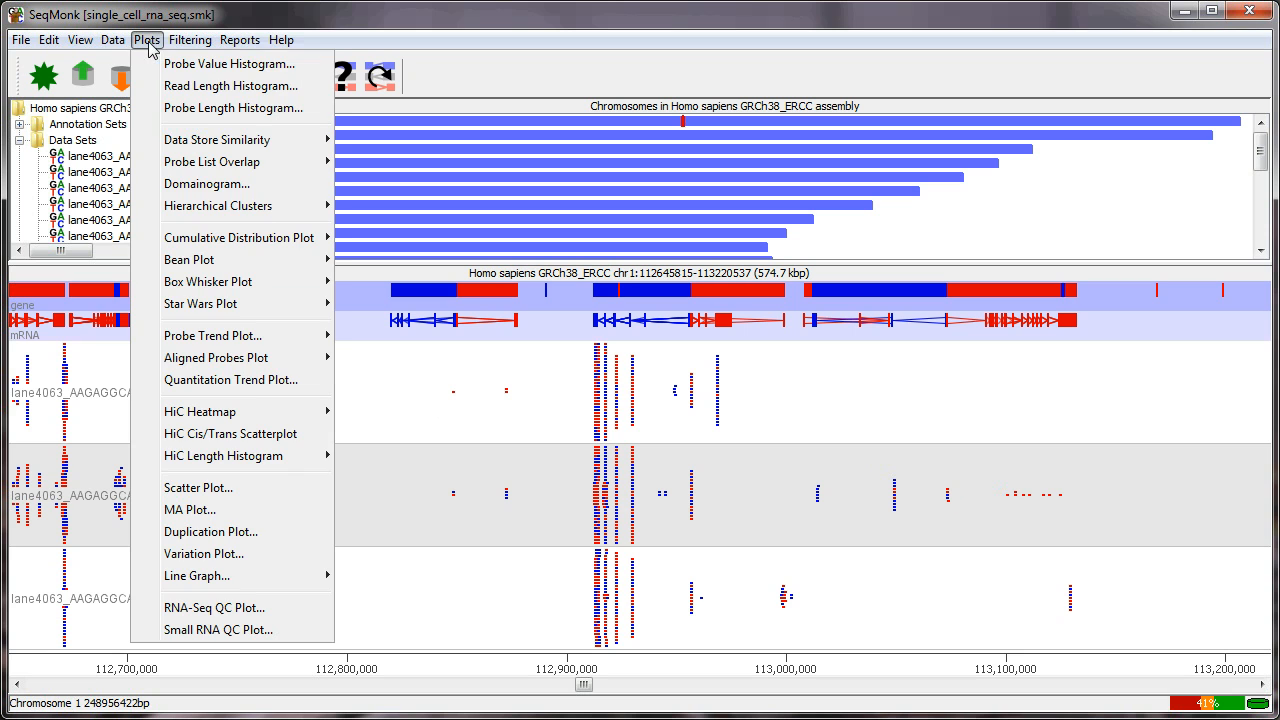
left_click(243, 610)
left_click(487, 167)
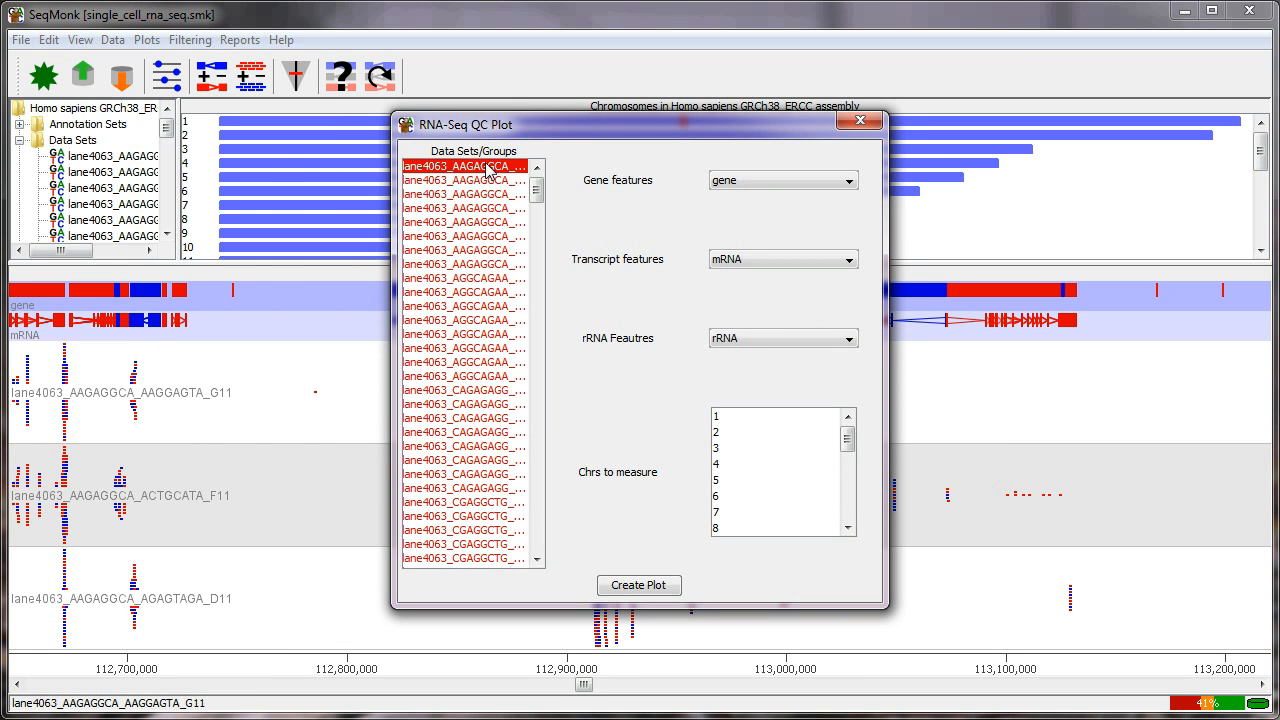
key("ctrl+a")
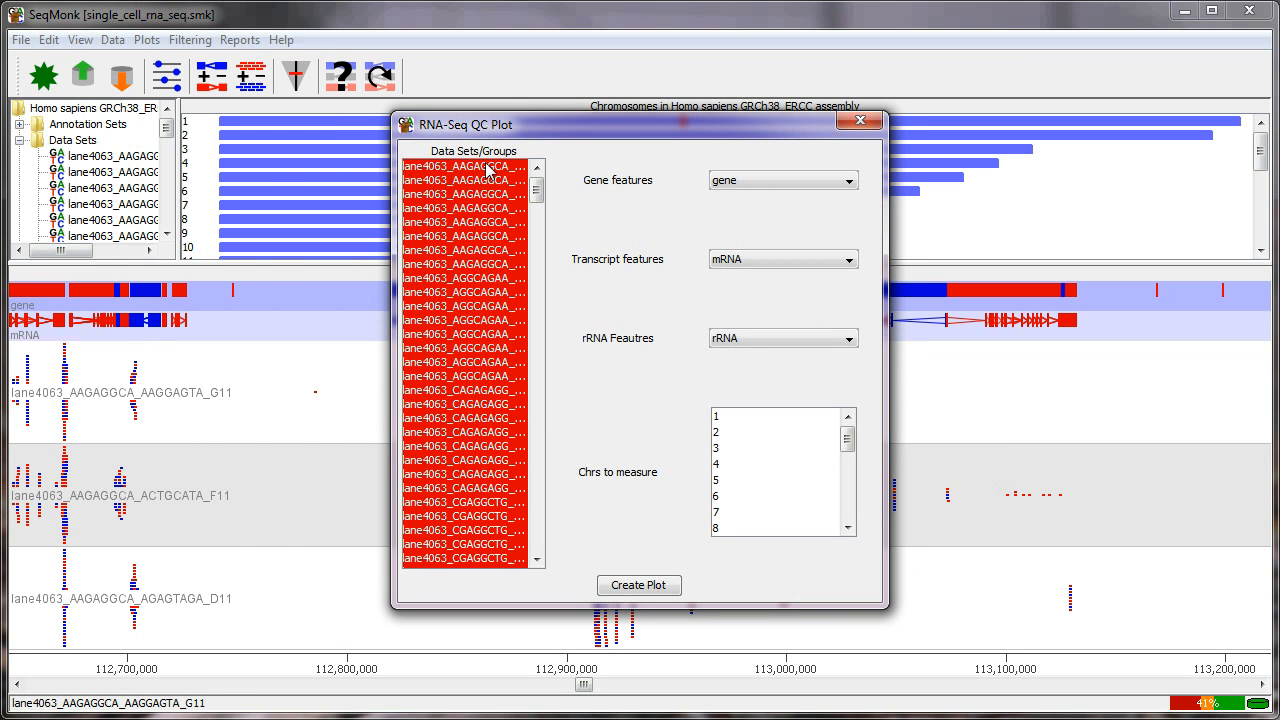
left_click(658, 588)
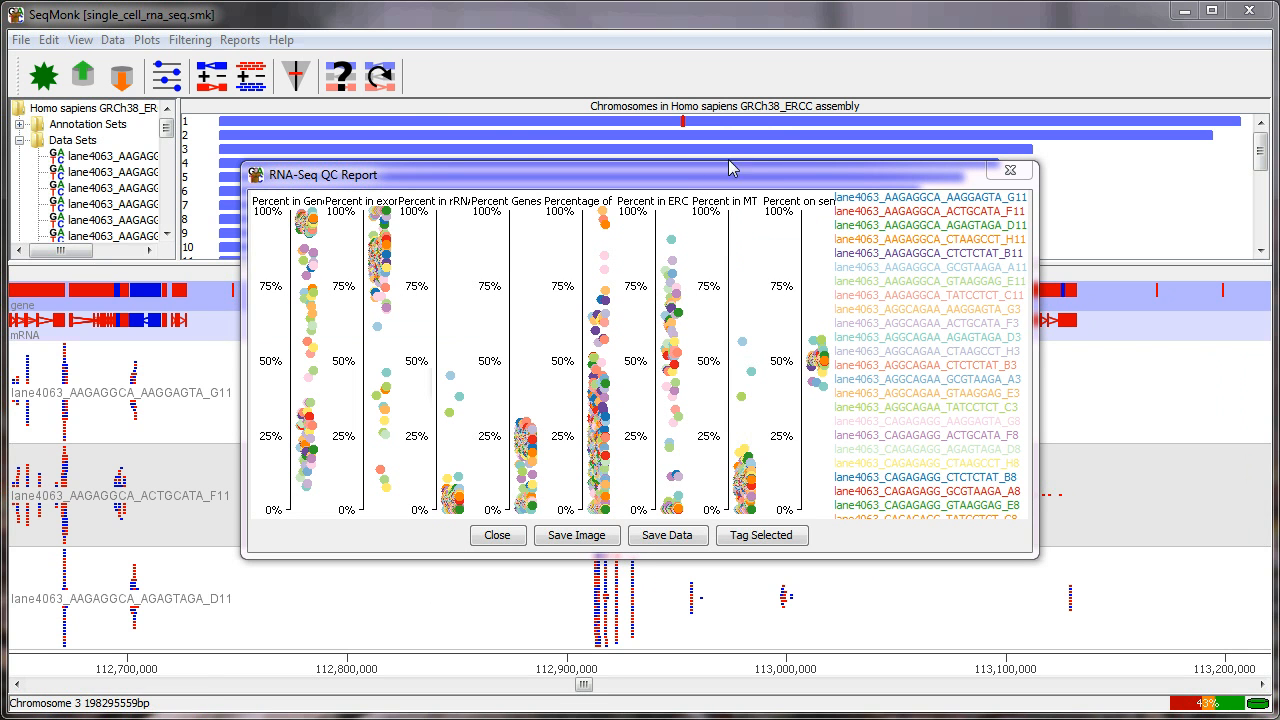
left_click_drag(740, 182, 508, 84)
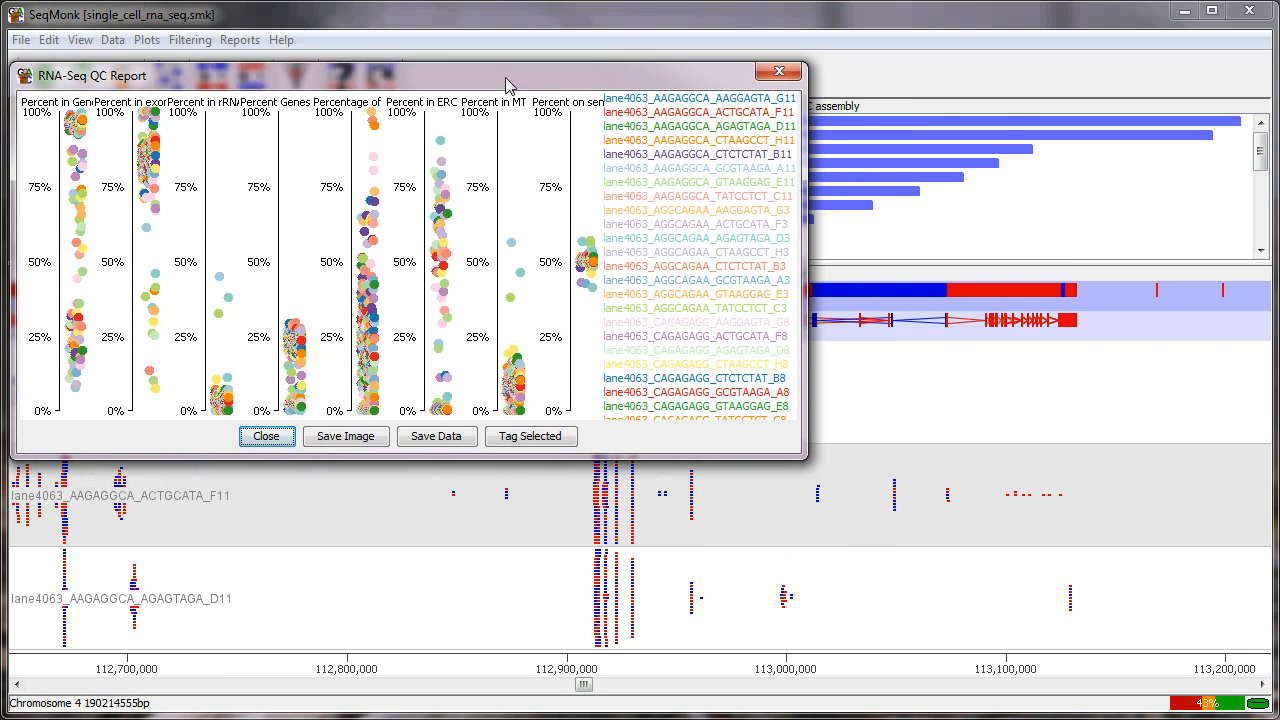
left_click_drag(807, 457, 1263, 627)
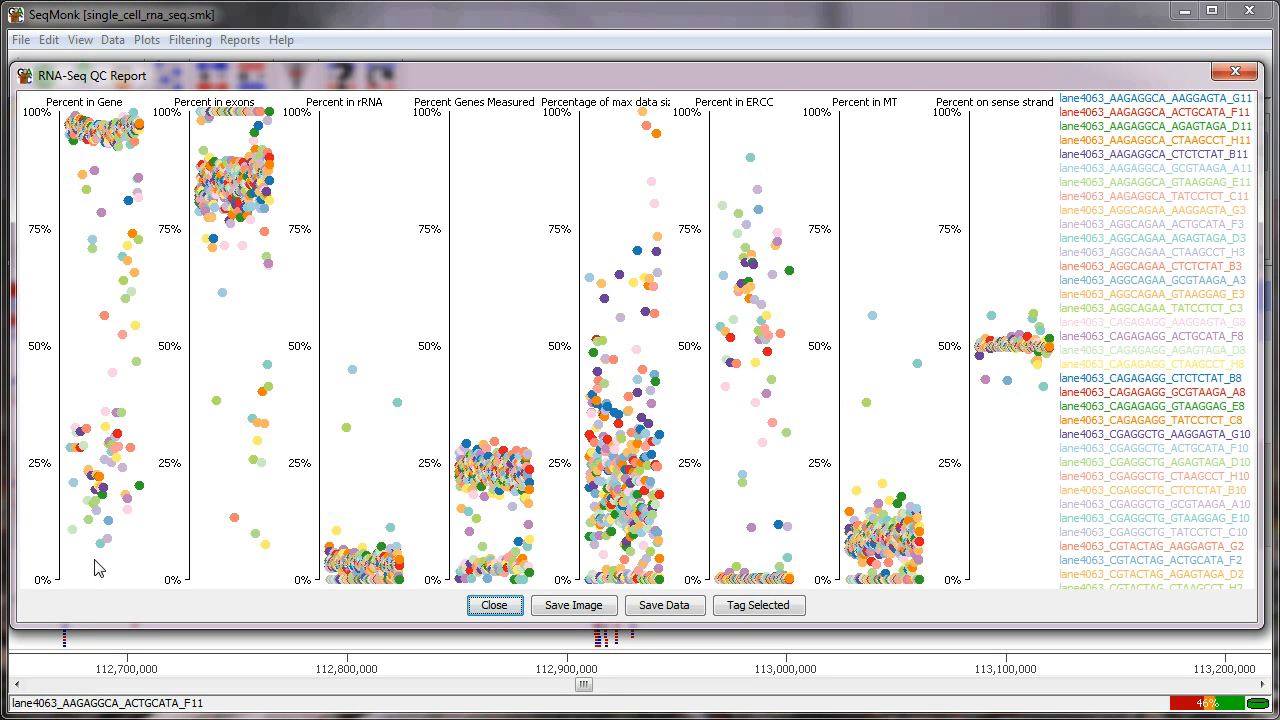
Step: Select the data sets below about 88% in the Percent in Gene plot and tag them with the prefix BADQC_
mouse_move(98, 572)
left_mouse_down()
mouse_move(102, 372)
mouse_move(82, 166)
left_mouse_up()
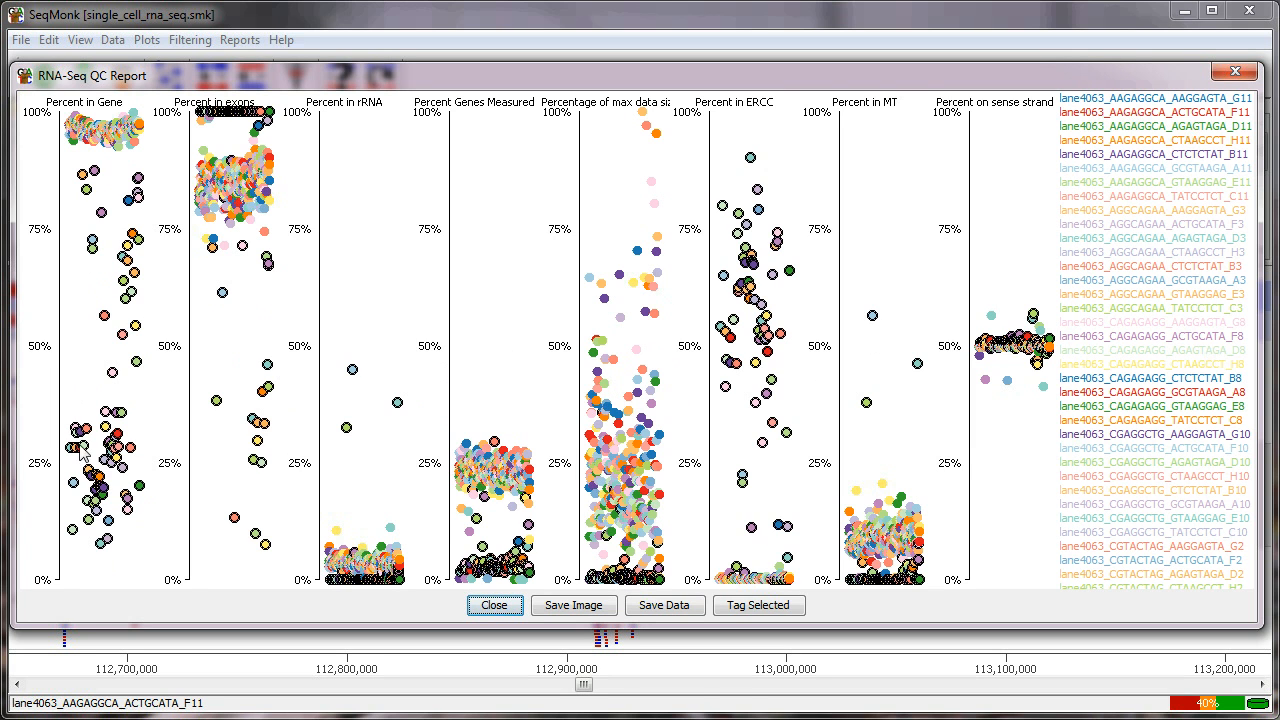
left_click(758, 605)
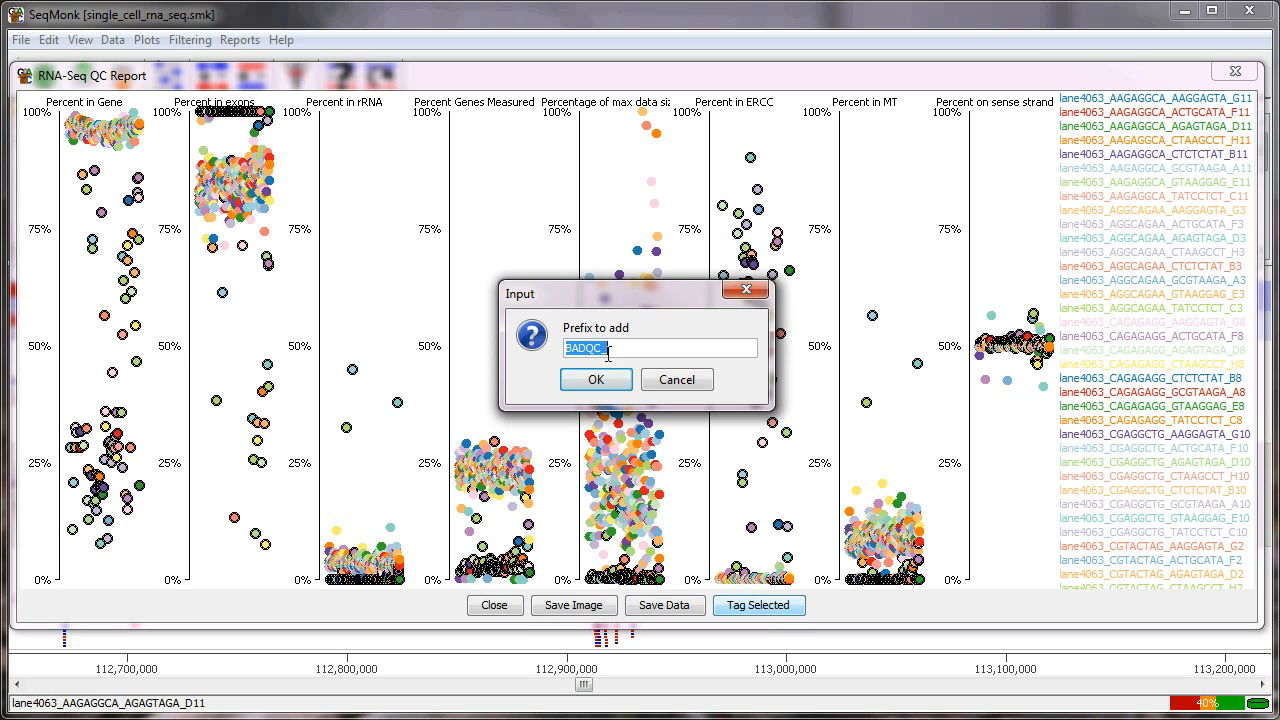
left_click(598, 381)
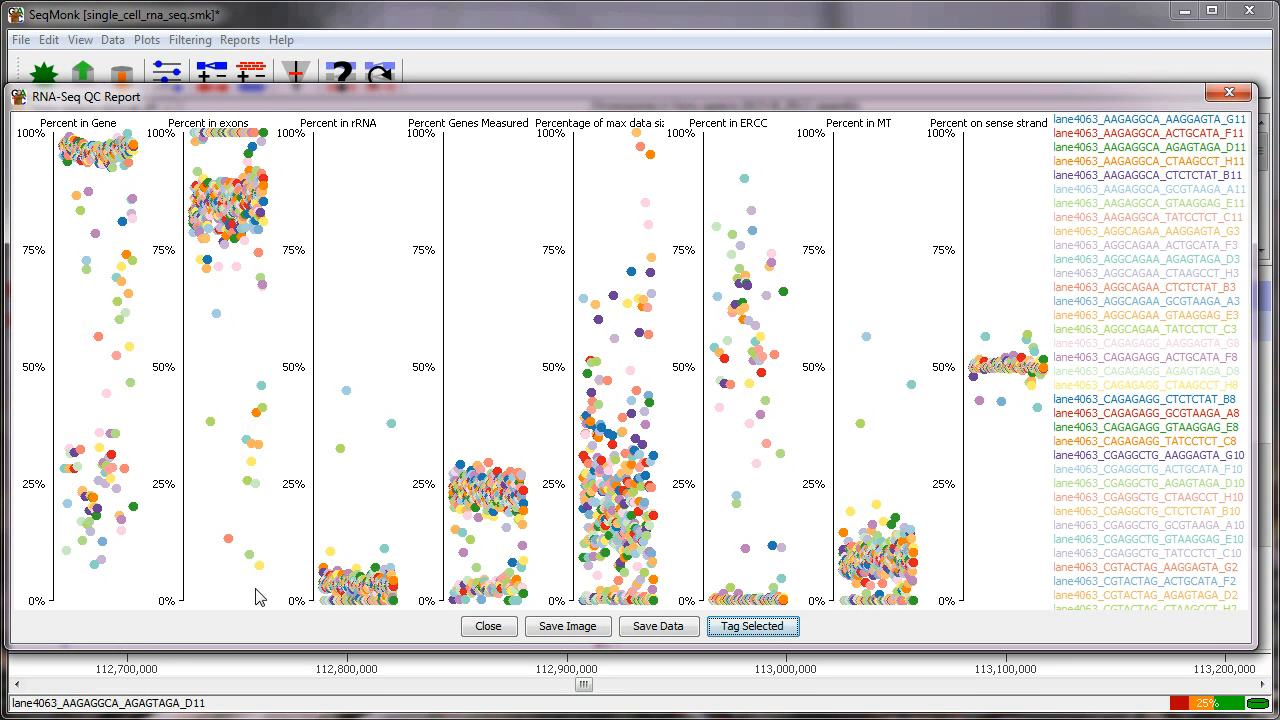
Step: Tag the data sets below about 75% in the Percent in exons plot with BADQC_, keeping them in the chromosome view
left_click_drag(251, 596, 243, 258)
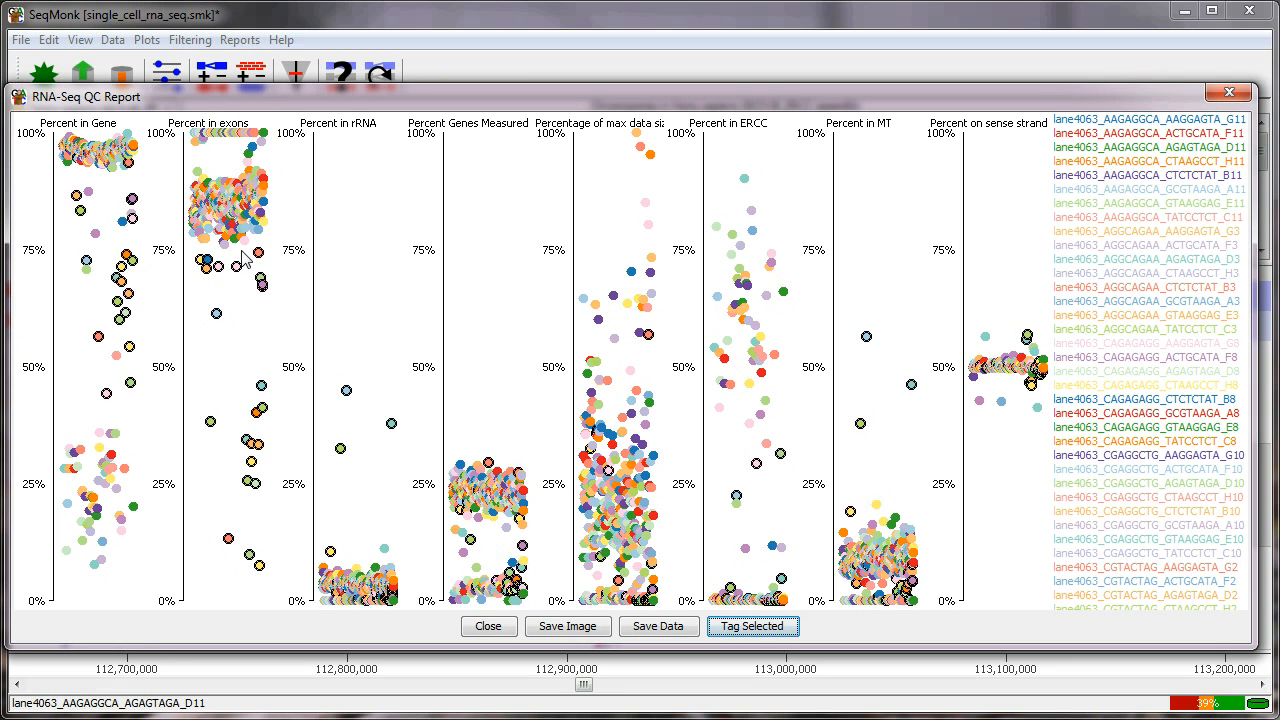
left_click(755, 626)
left_click(609, 402)
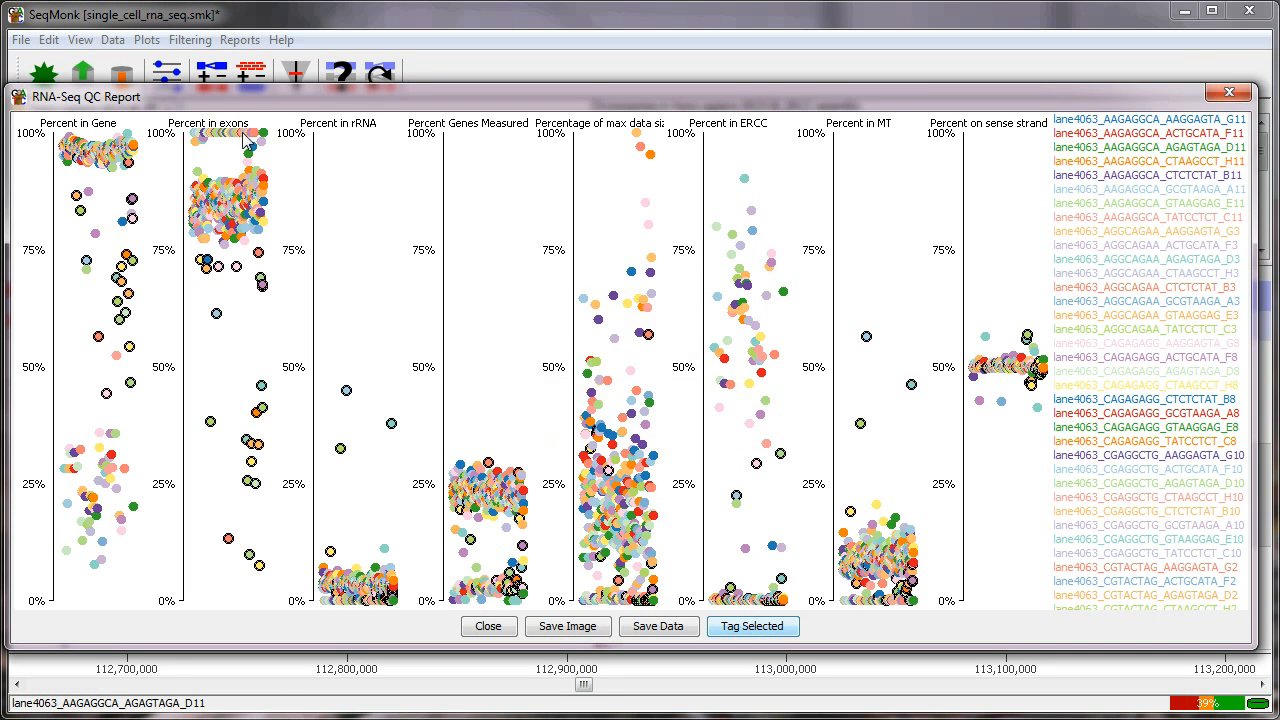
left_click(686, 400)
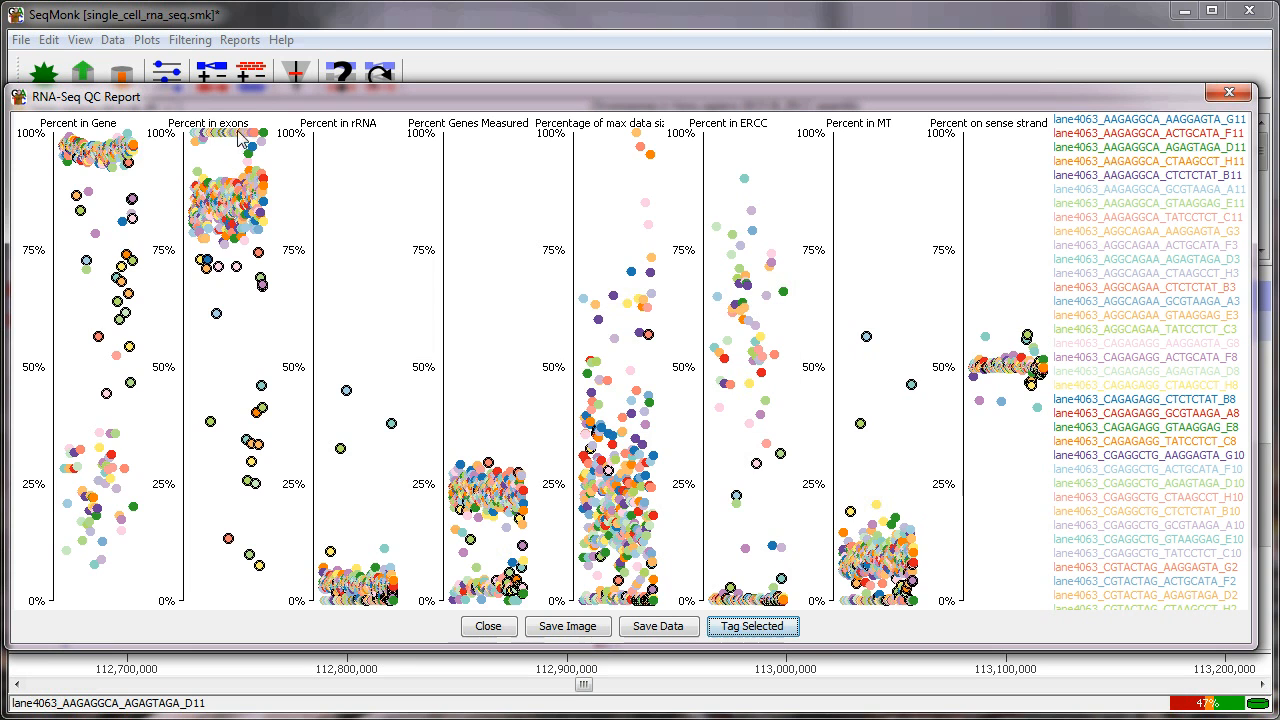
Step: Tag the data sets above about 93% in the Percent in exons plot with BADQC_, keeping them in the chromosome view
left_click_drag(235, 133, 236, 166)
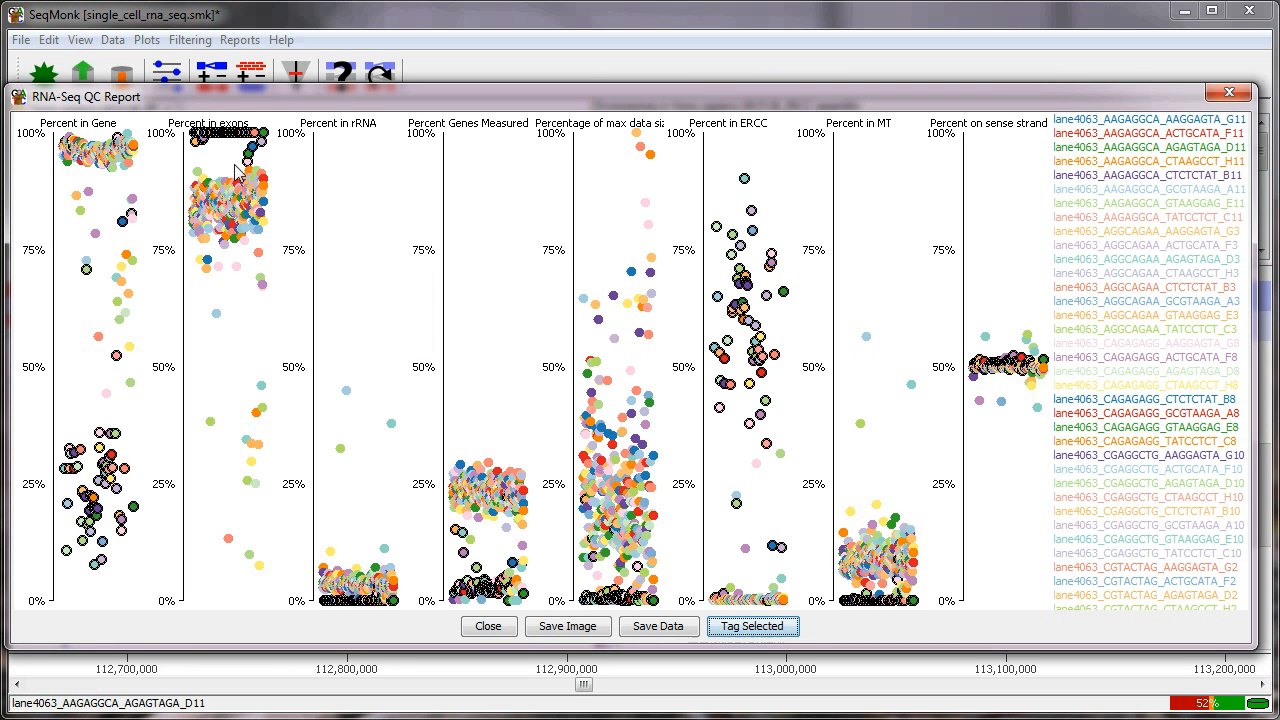
left_click(757, 628)
left_click(586, 396)
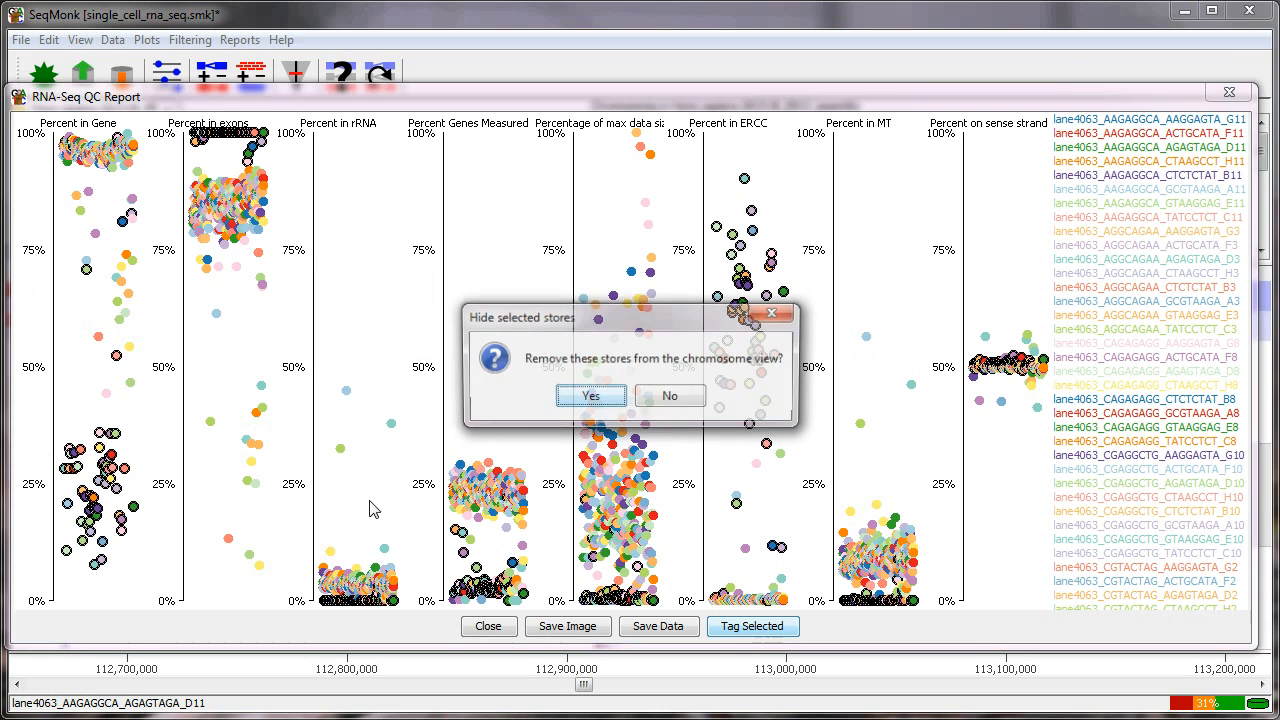
left_click(697, 397)
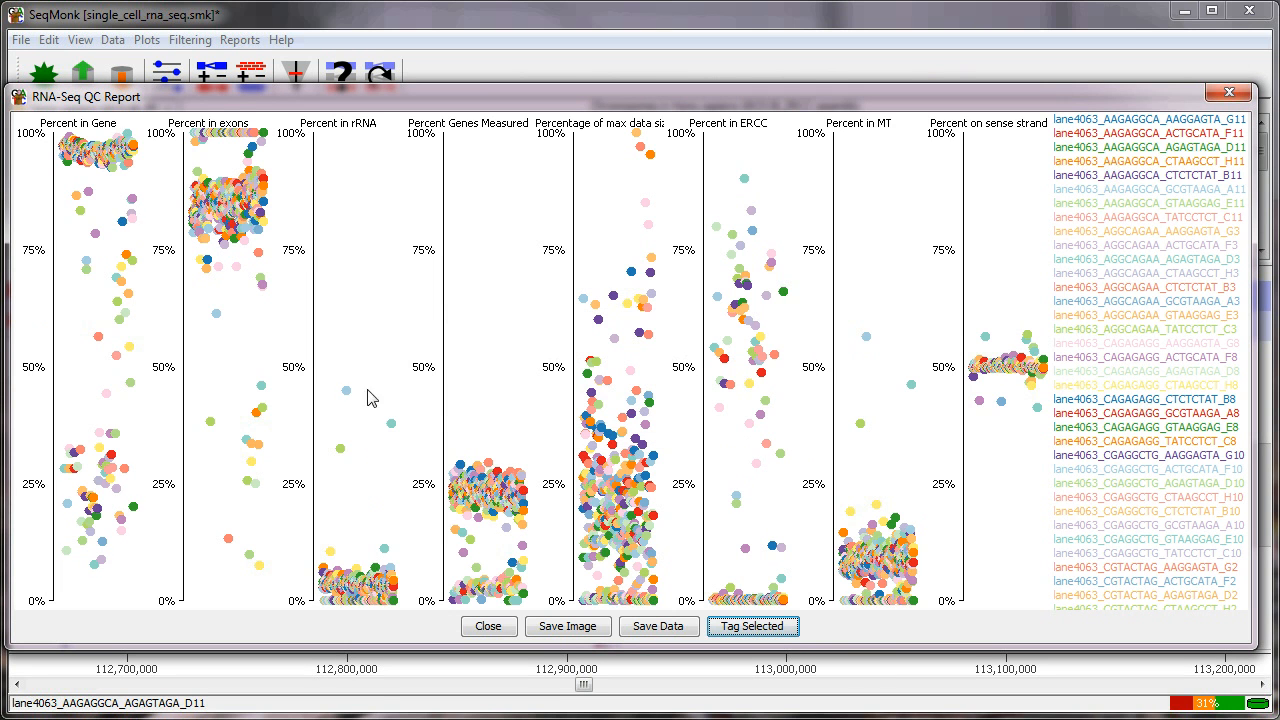
Step: Tag the high outliers above about 9% in the Percent in rRNA plot with BADQC_, keeping them in the chromosome view
left_click_drag(387, 545, 391, 560)
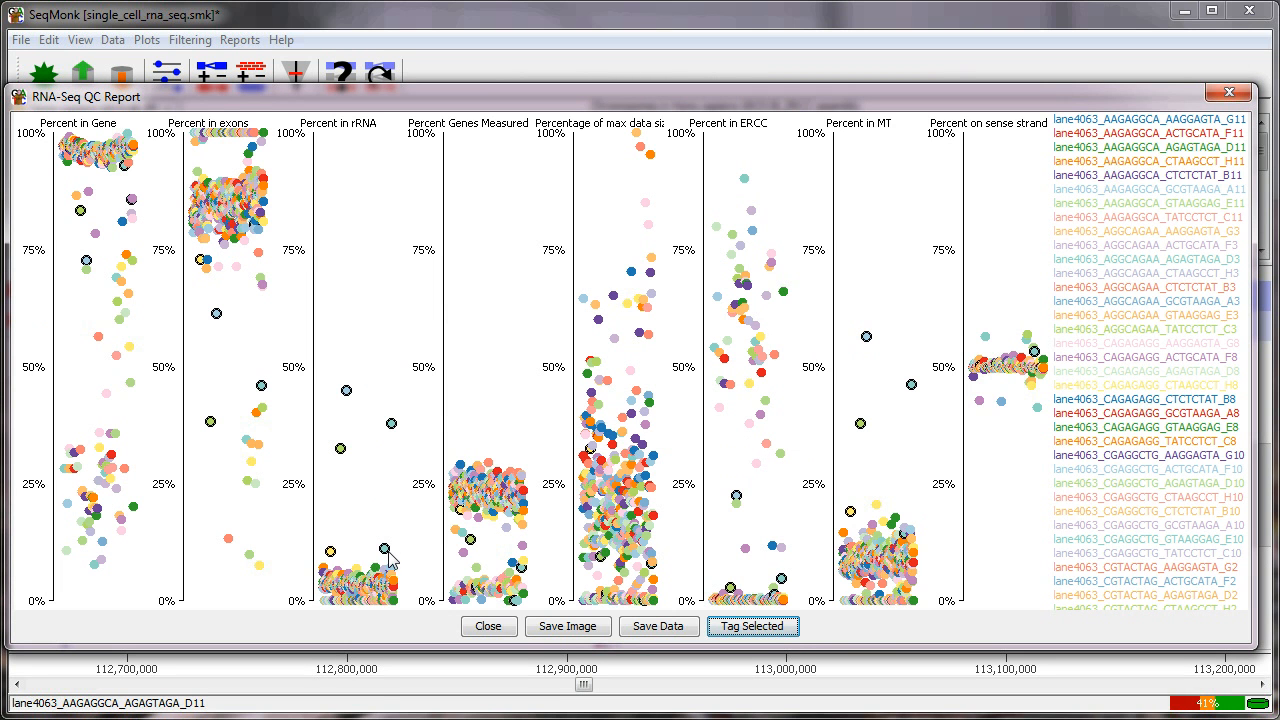
left_click(757, 637)
left_click(591, 400)
left_click(670, 398)
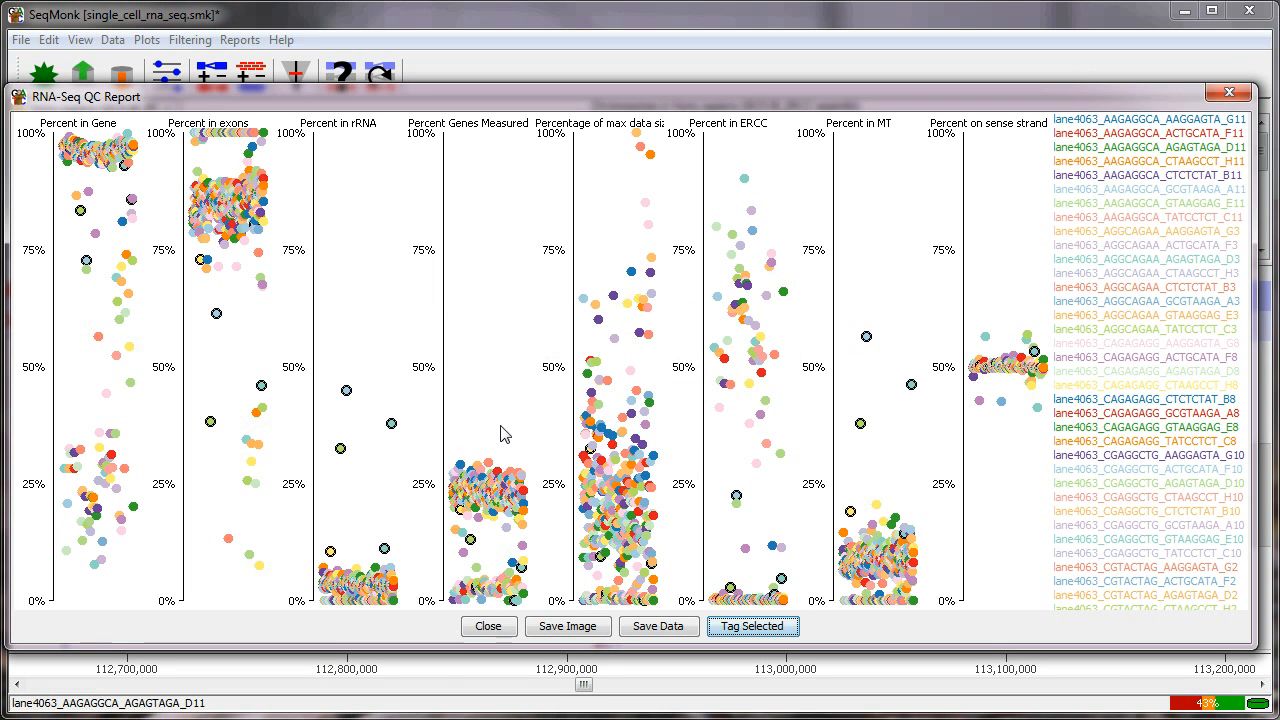
Step: Tag the data sets below about 16% in the Percent Genes Measured plot with BADQC_, keeping them in the chromosome view
left_click_drag(491, 617, 492, 527)
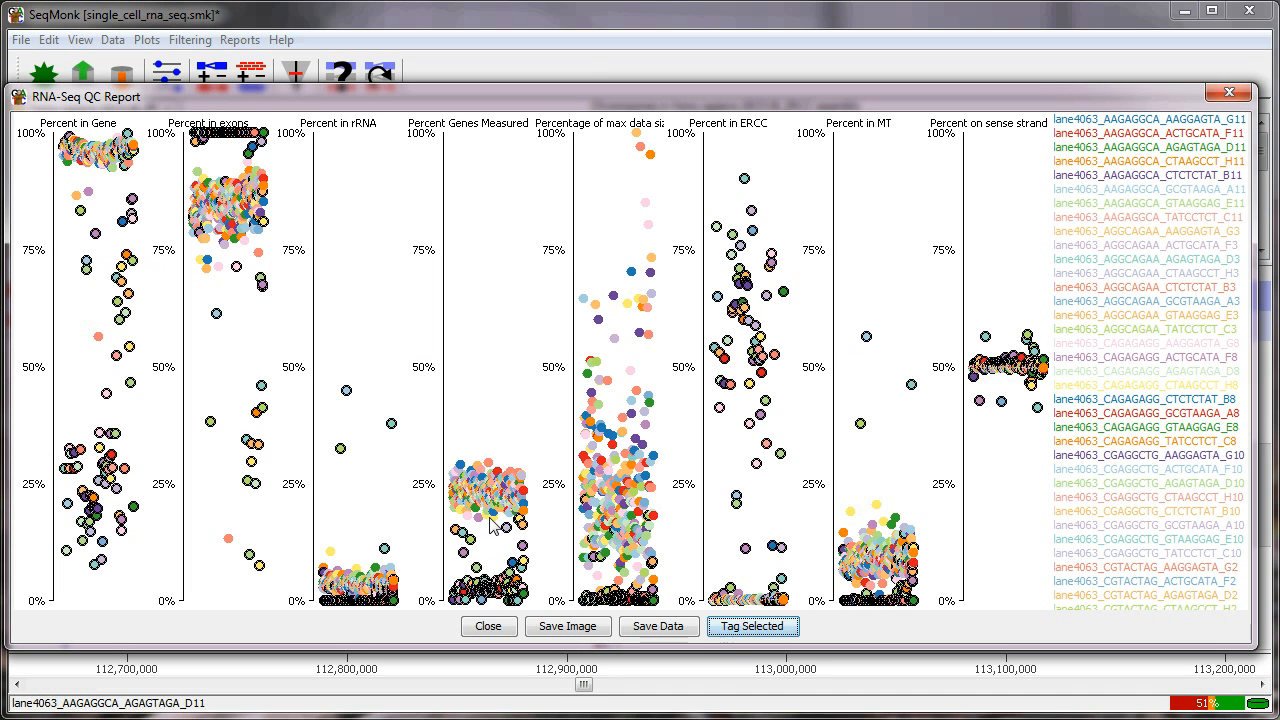
left_click(752, 626)
left_click(596, 402)
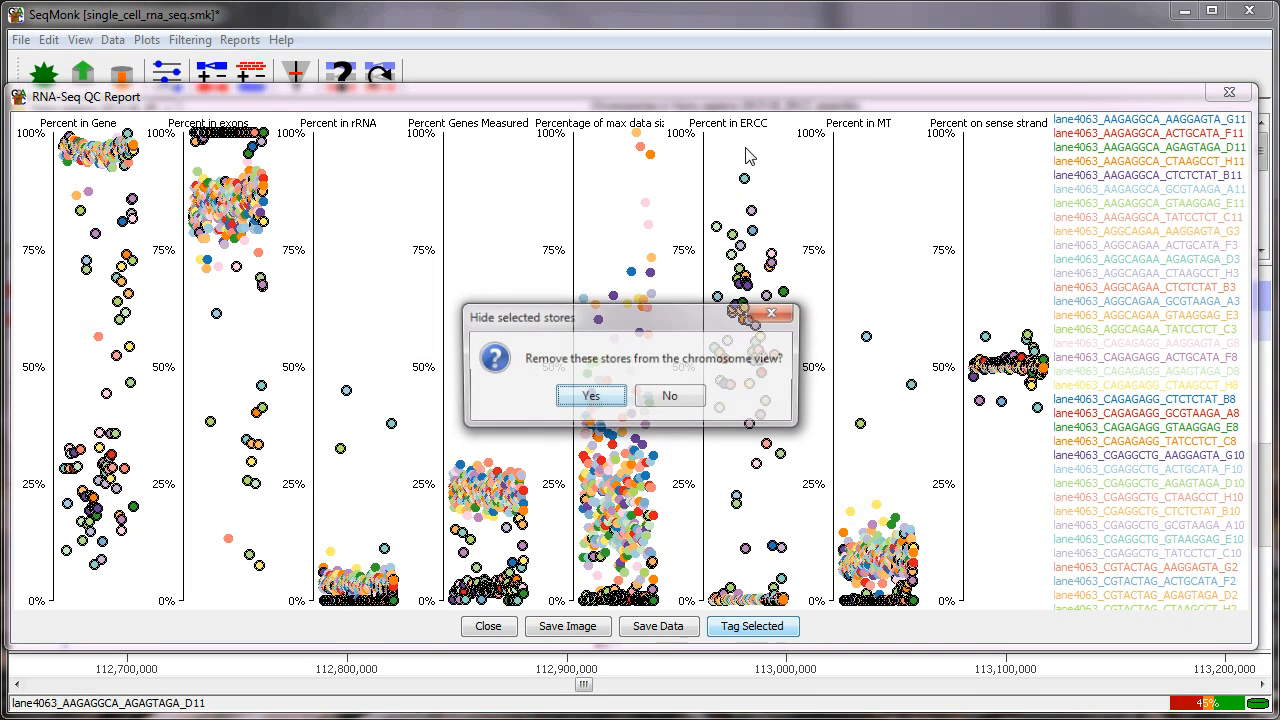
left_click(690, 400)
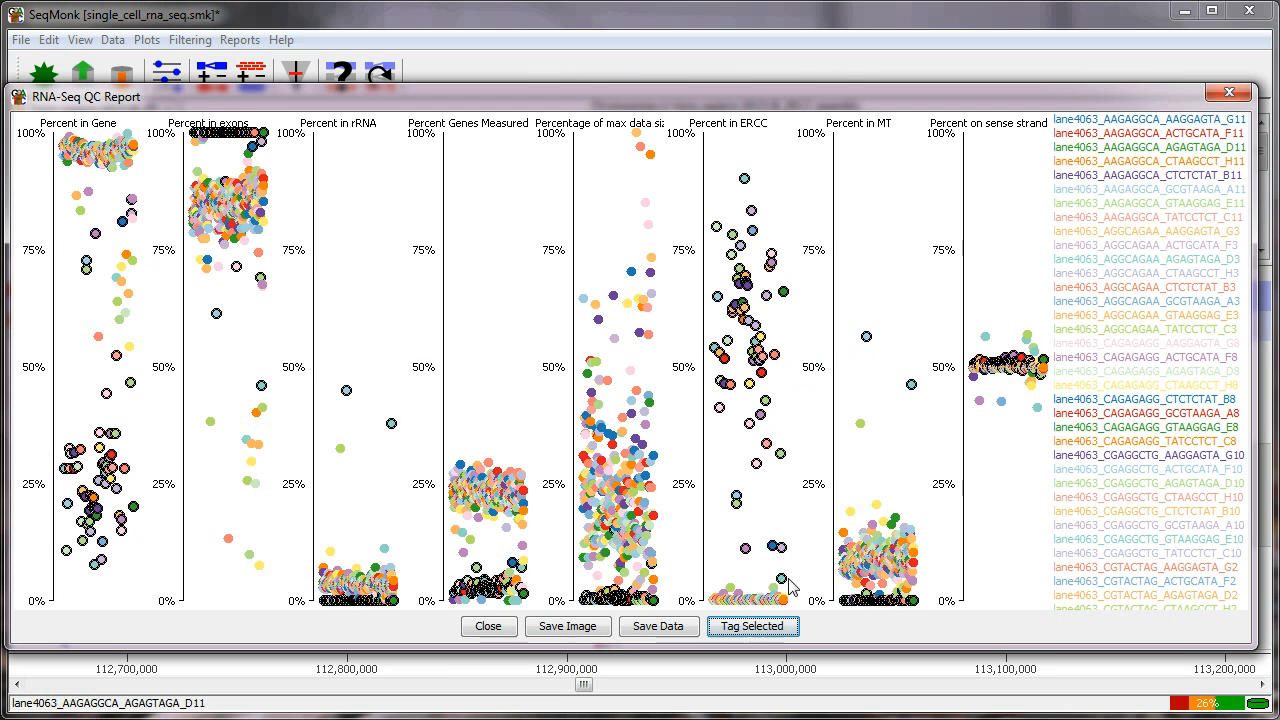
Step: Tag the data sets above about 4% in the Percent in ERCC plot with BADQC_, keeping them in the chromosome view
left_click(760, 635)
left_click(620, 406)
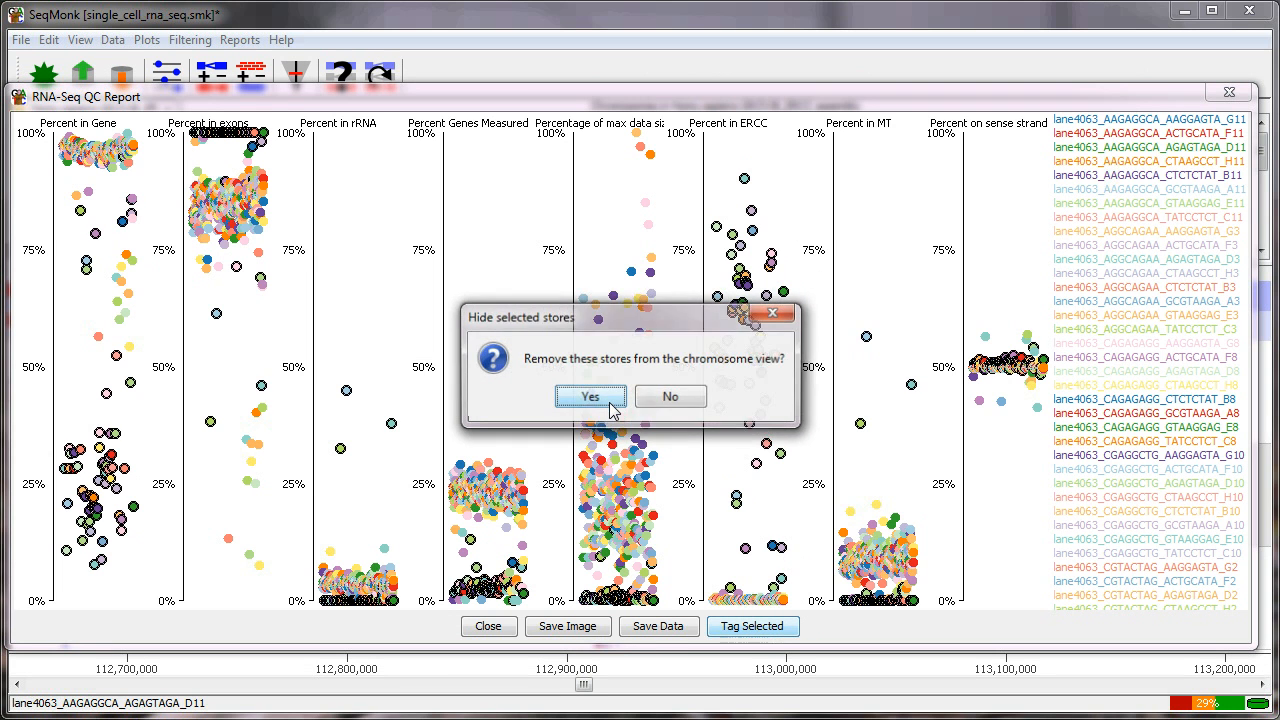
left_click(690, 397)
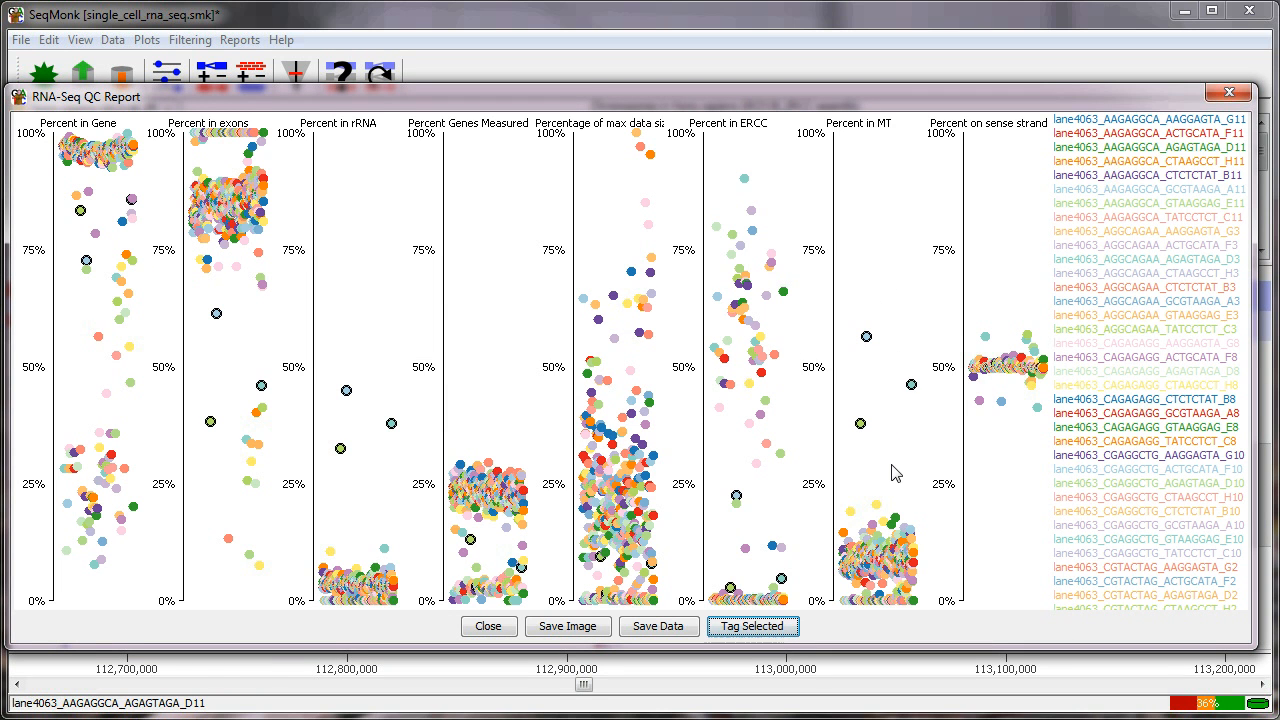
Step: Tag the high outliers above about 25% in the Percent in MT plot with BADQC_, keeping them in the chromosome view
left_click(748, 630)
left_click(609, 403)
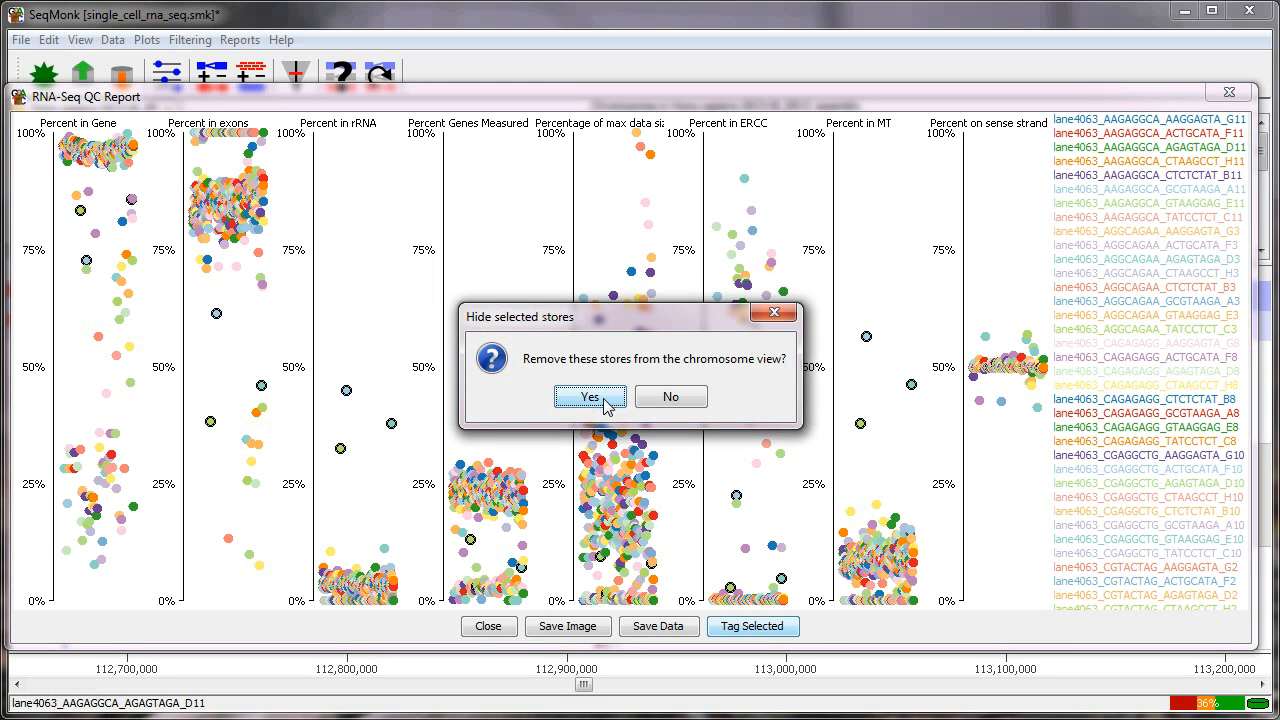
left_click(672, 397)
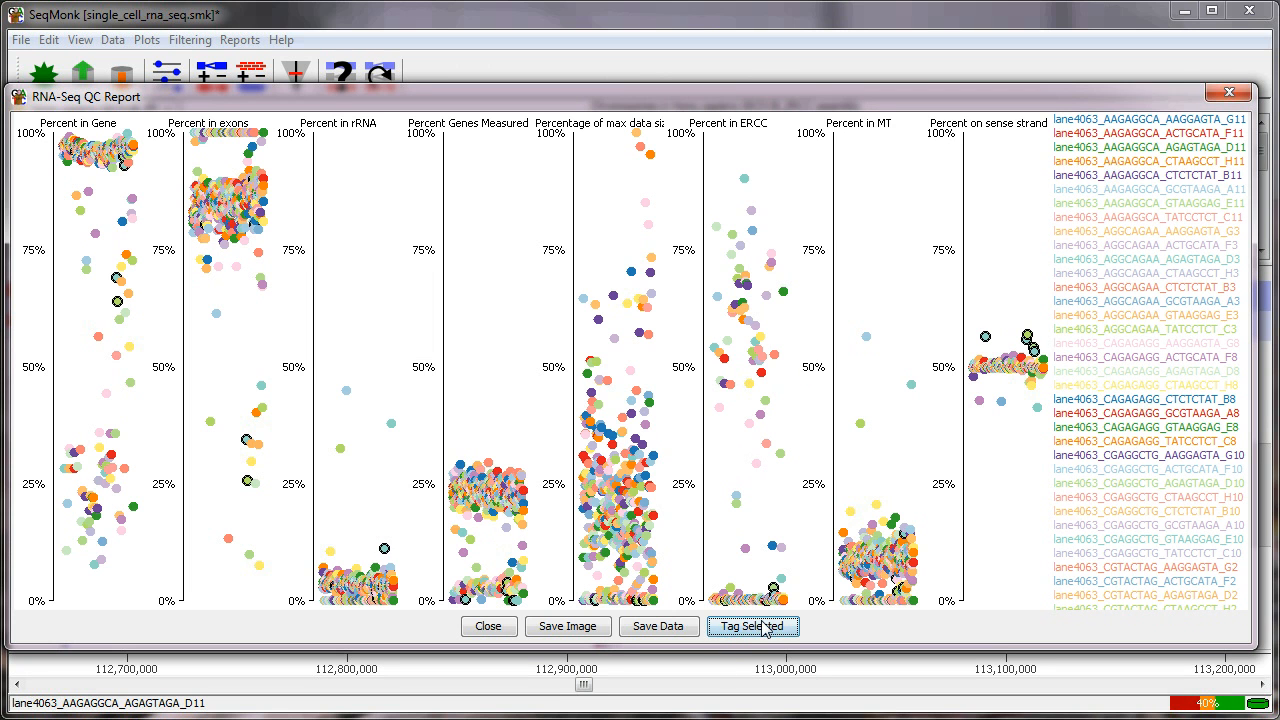
Step: Tag the high outliers in the Percent on sense strand plot with BADQC_, keeping them in the chromosome view
left_click(731, 628)
left_click(590, 401)
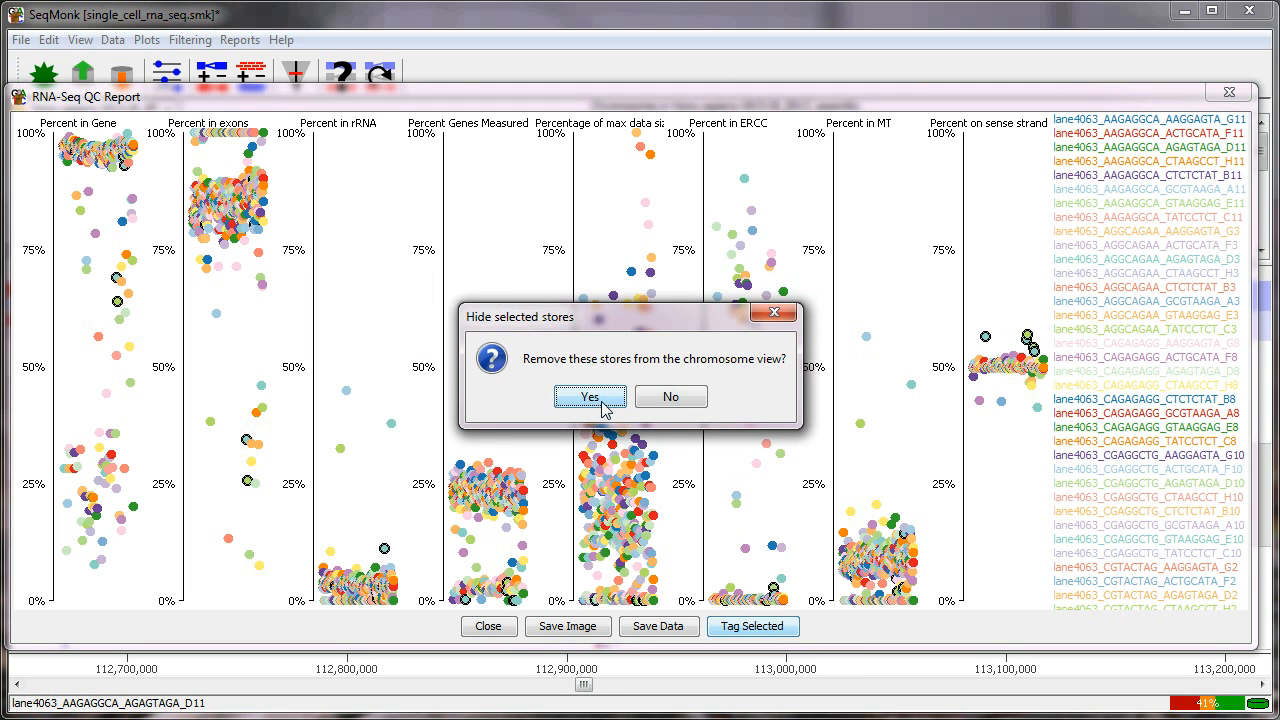
left_click(672, 398)
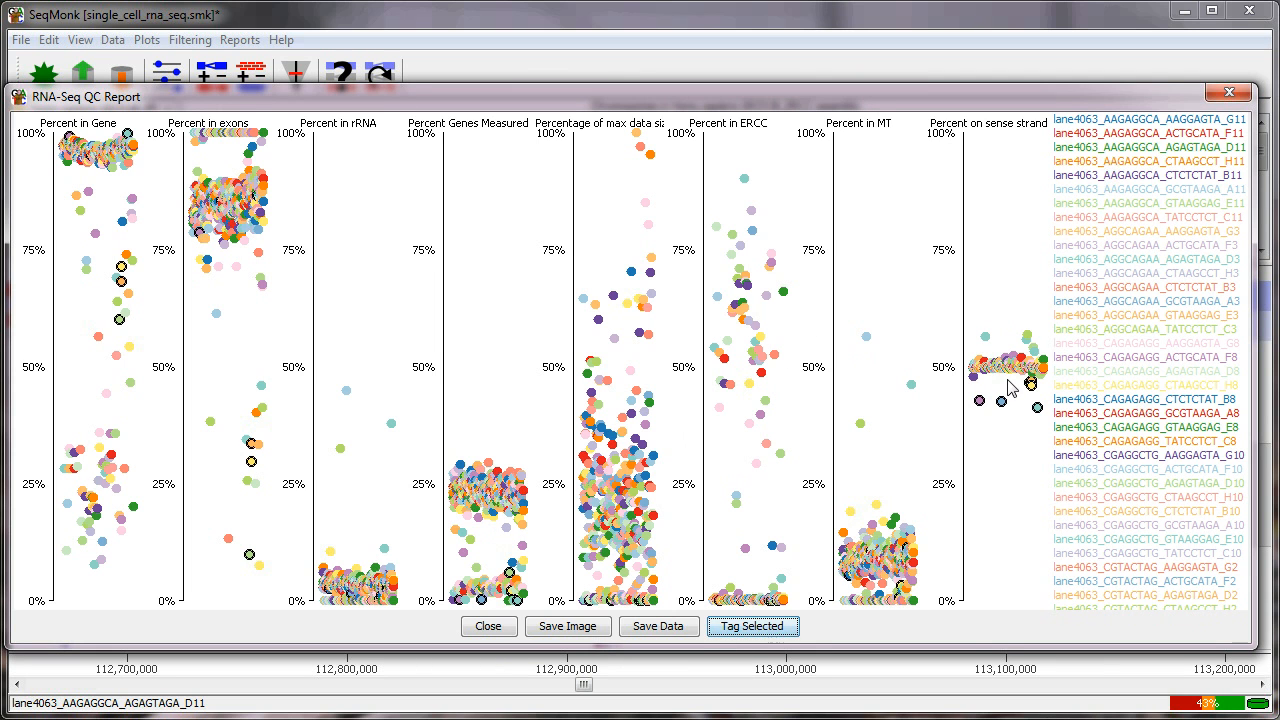
Step: Tag the low outliers in the Percent on sense strand plot with BADQC_, keeping them in view, and close the QC report
left_click(768, 625)
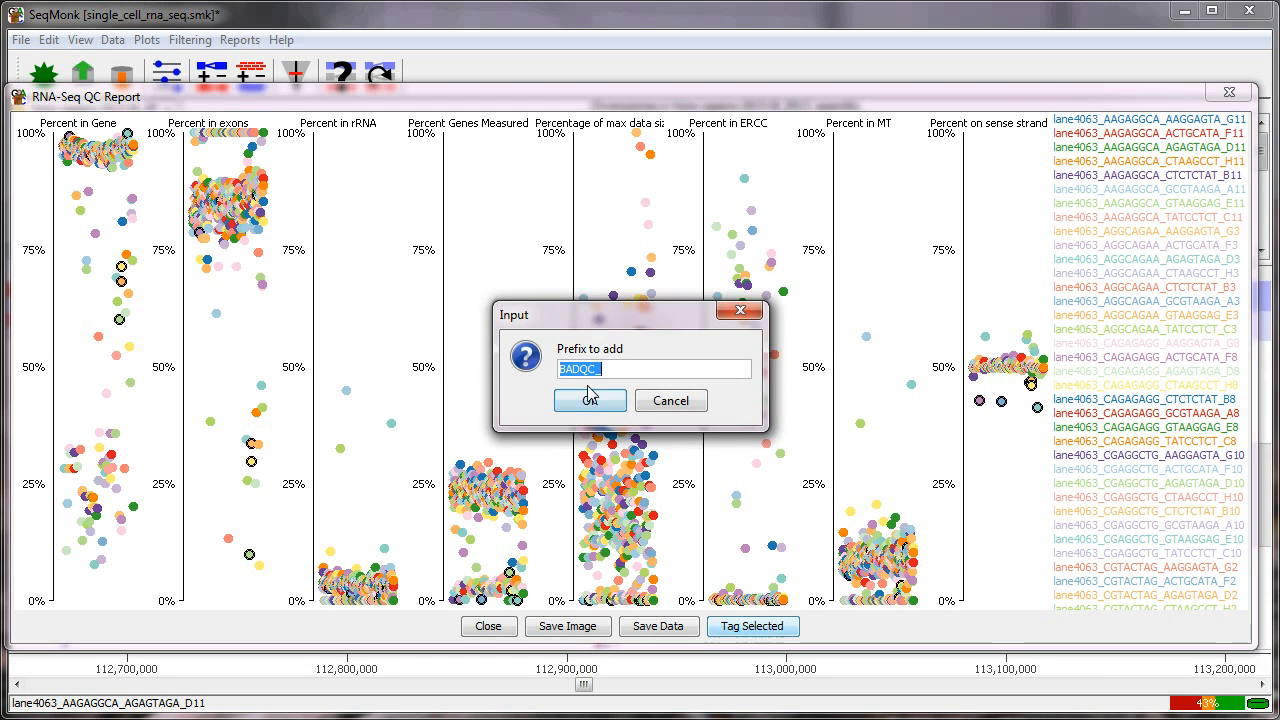
left_click(590, 401)
left_click(688, 400)
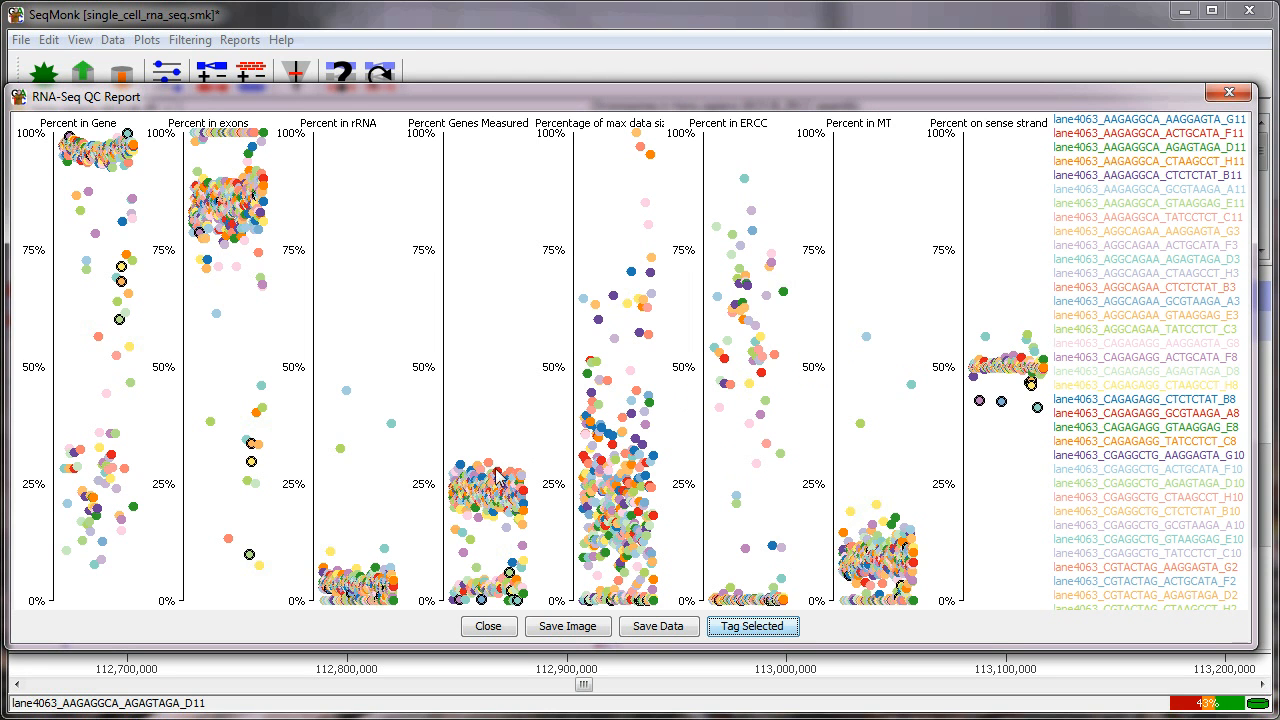
left_click(500, 628)
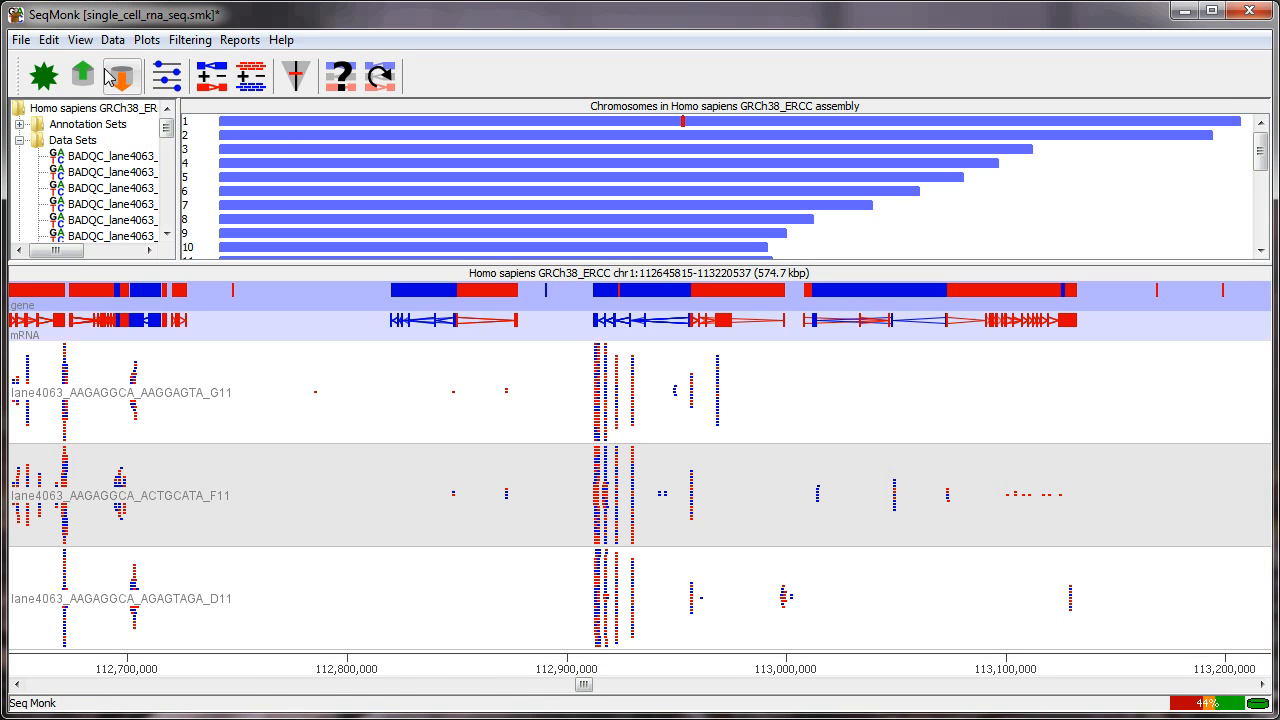
Step: Delete all data sets whose names begin with BADQC_ from the project and close the data set editor
left_click(112, 40)
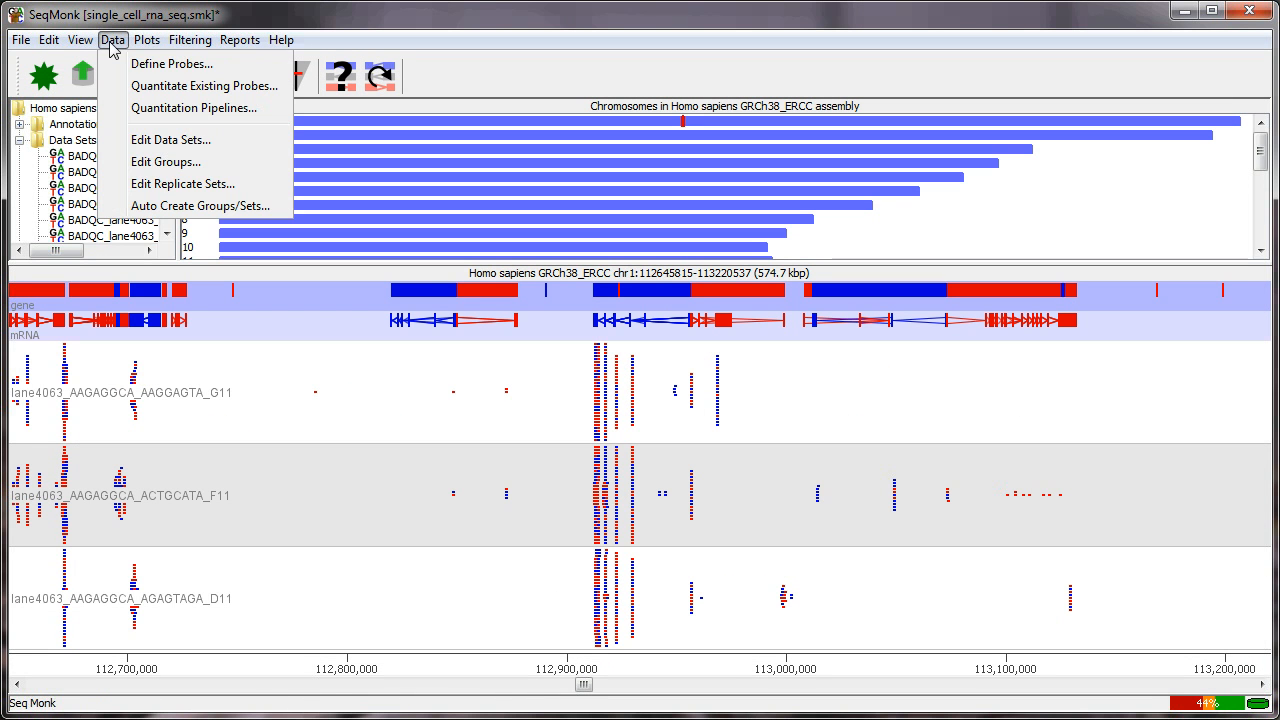
left_click(168, 140)
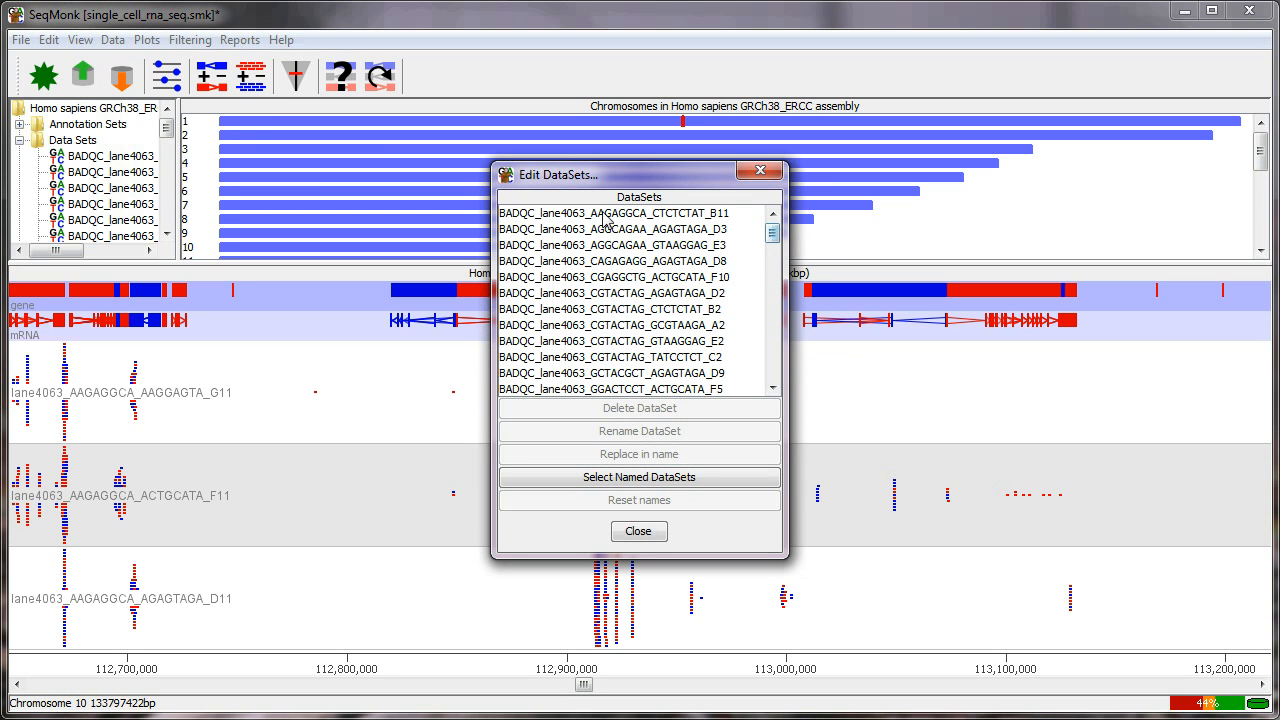
left_click(647, 214)
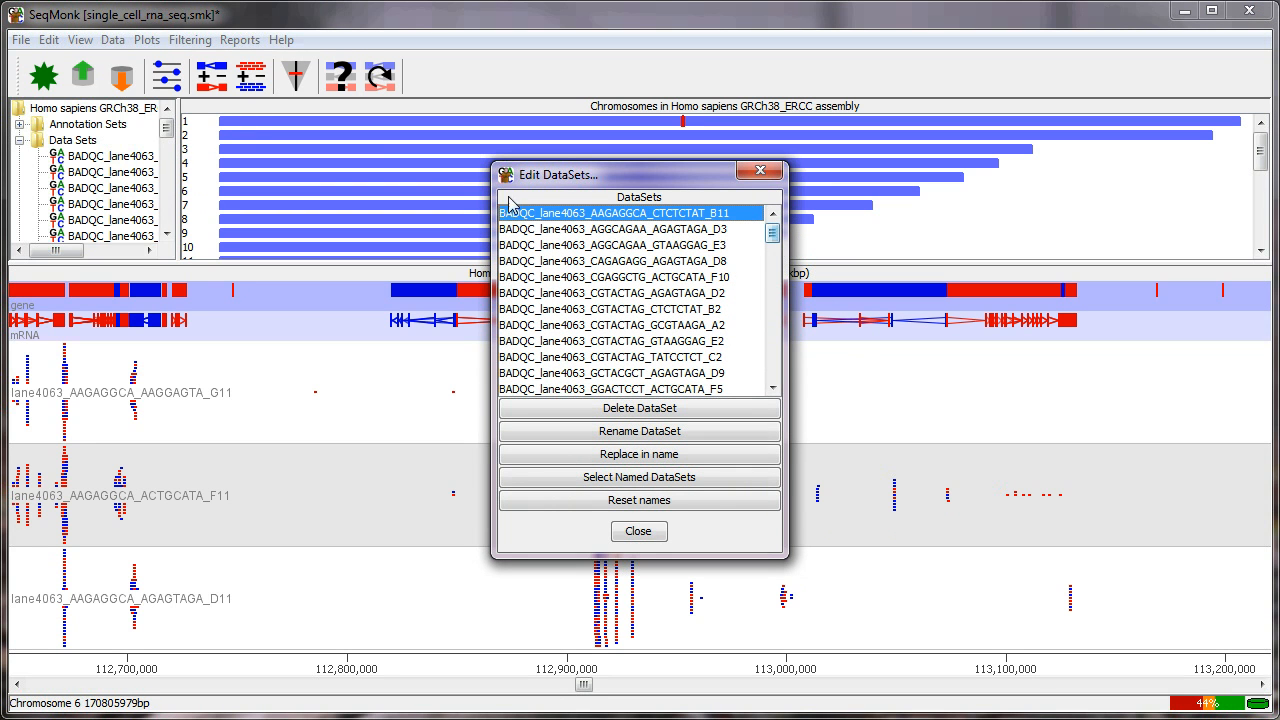
left_click_drag(773, 236, 790, 208)
scroll(548, 290, "down", 6)
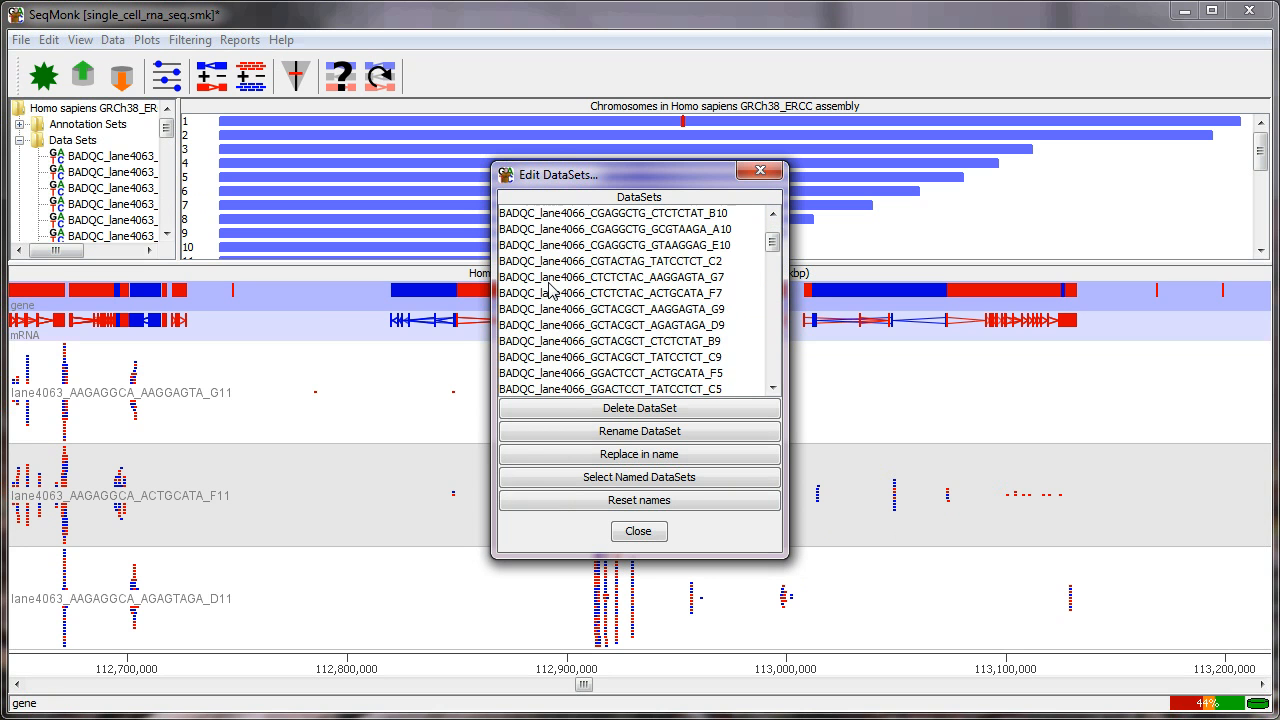
scroll(548, 290, "down", 5)
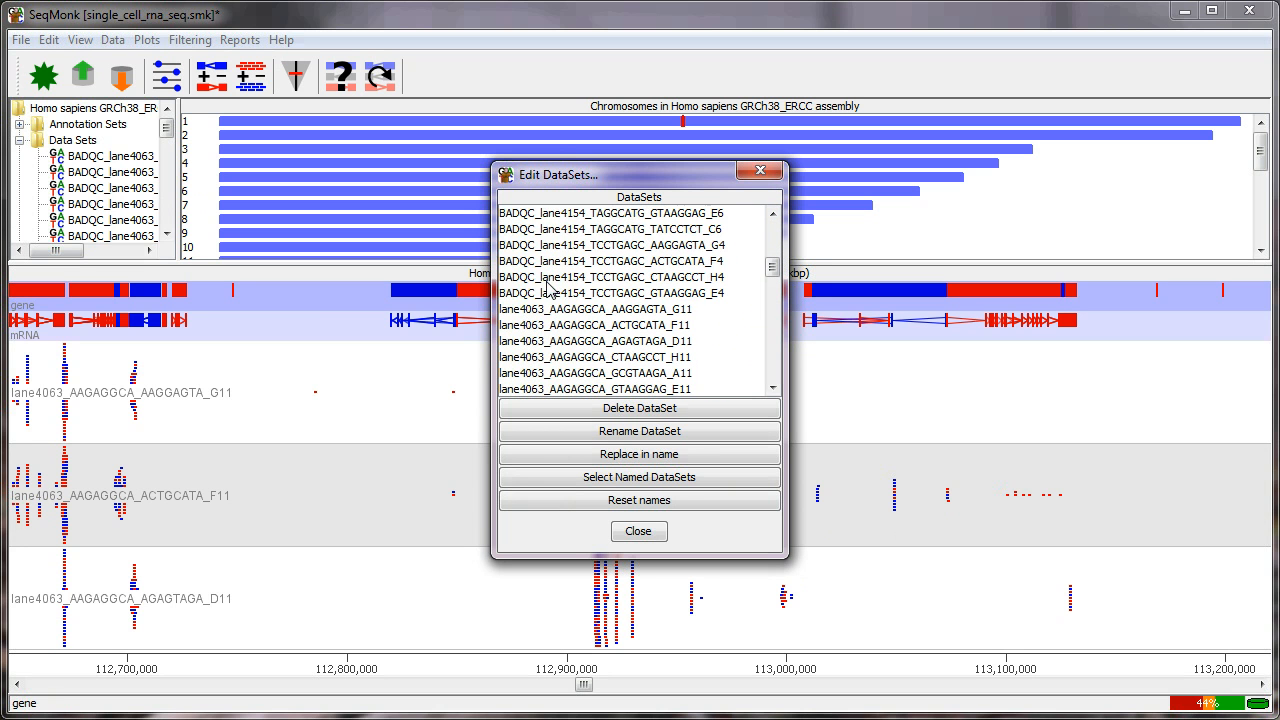
left_click(565, 293, "shift")
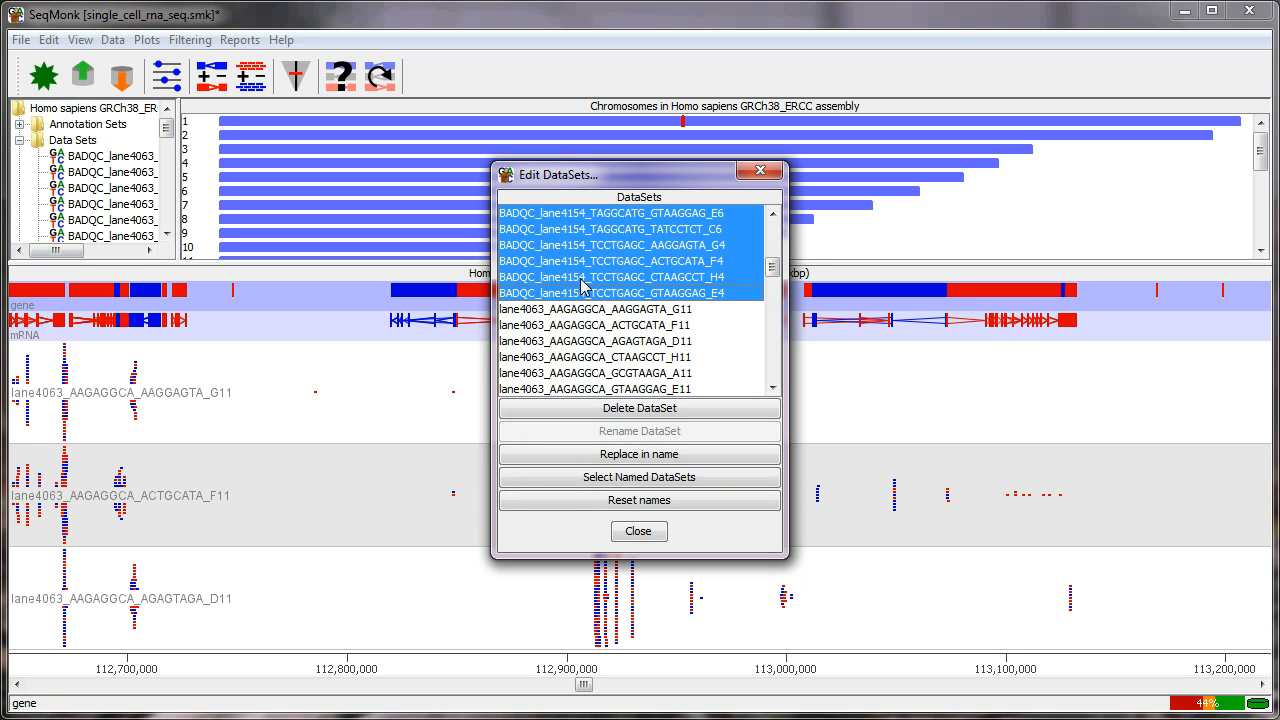
left_click(668, 410)
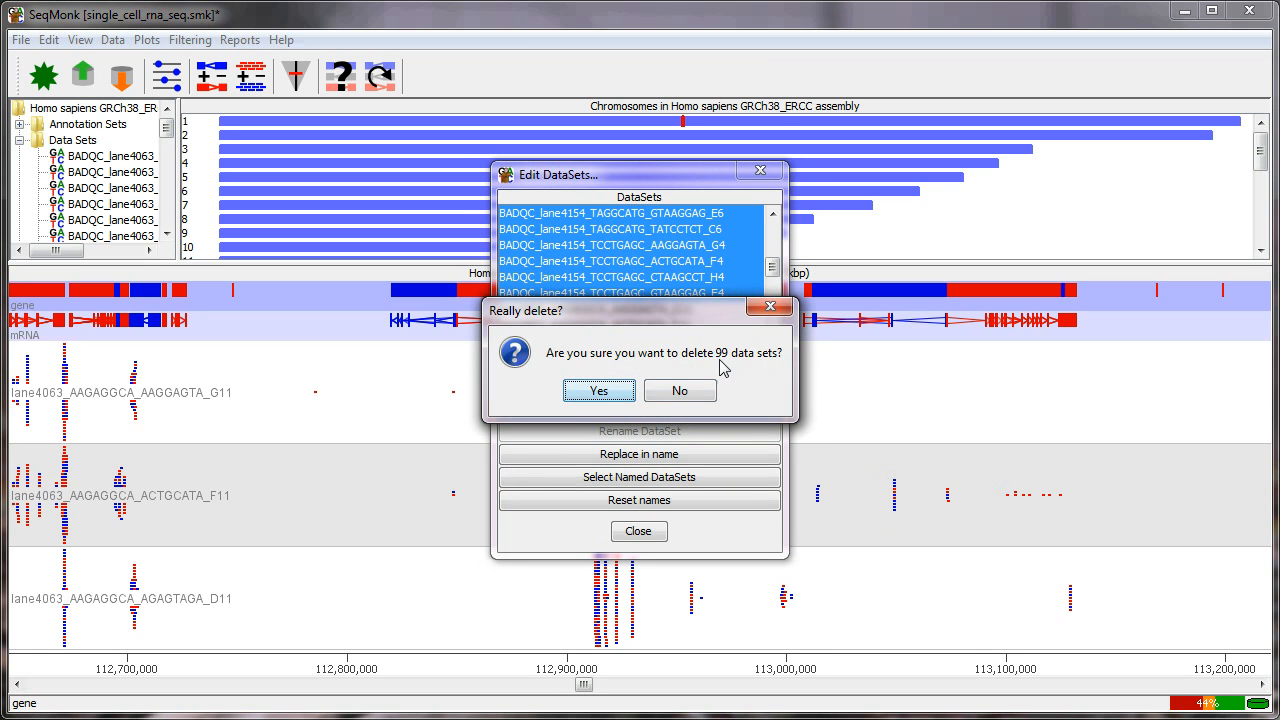
left_click(600, 391)
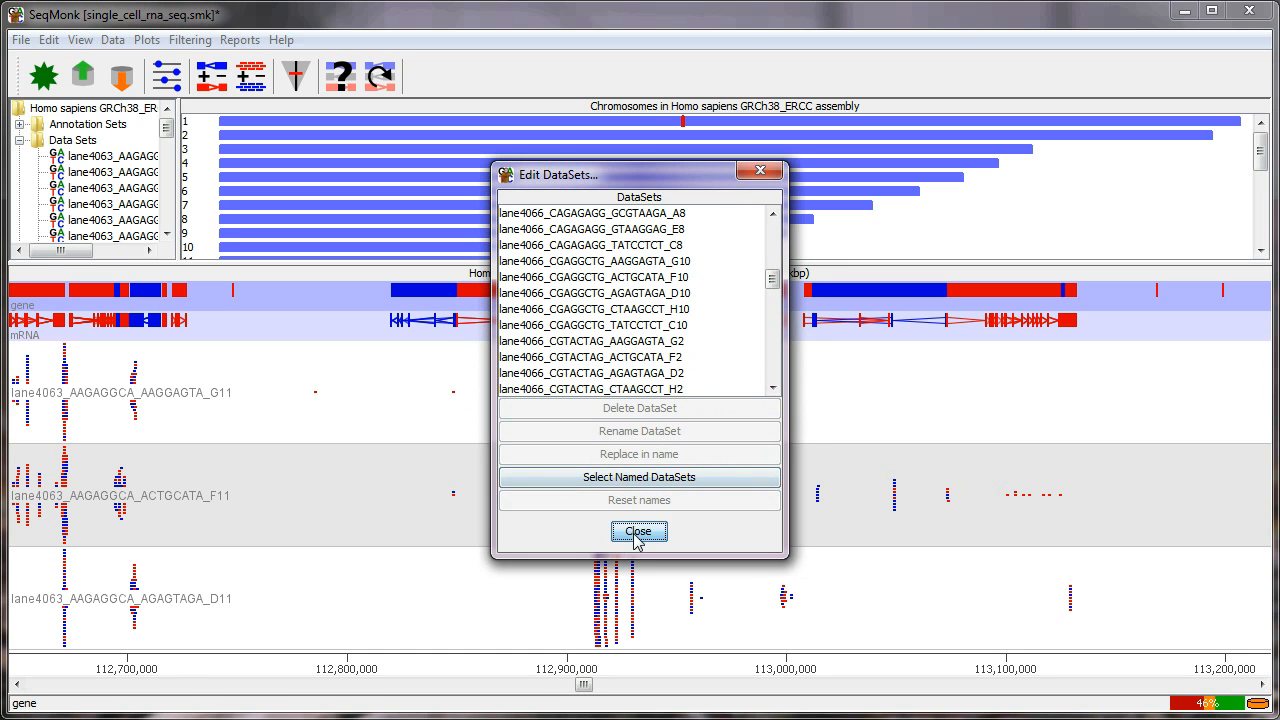
left_click(637, 531)
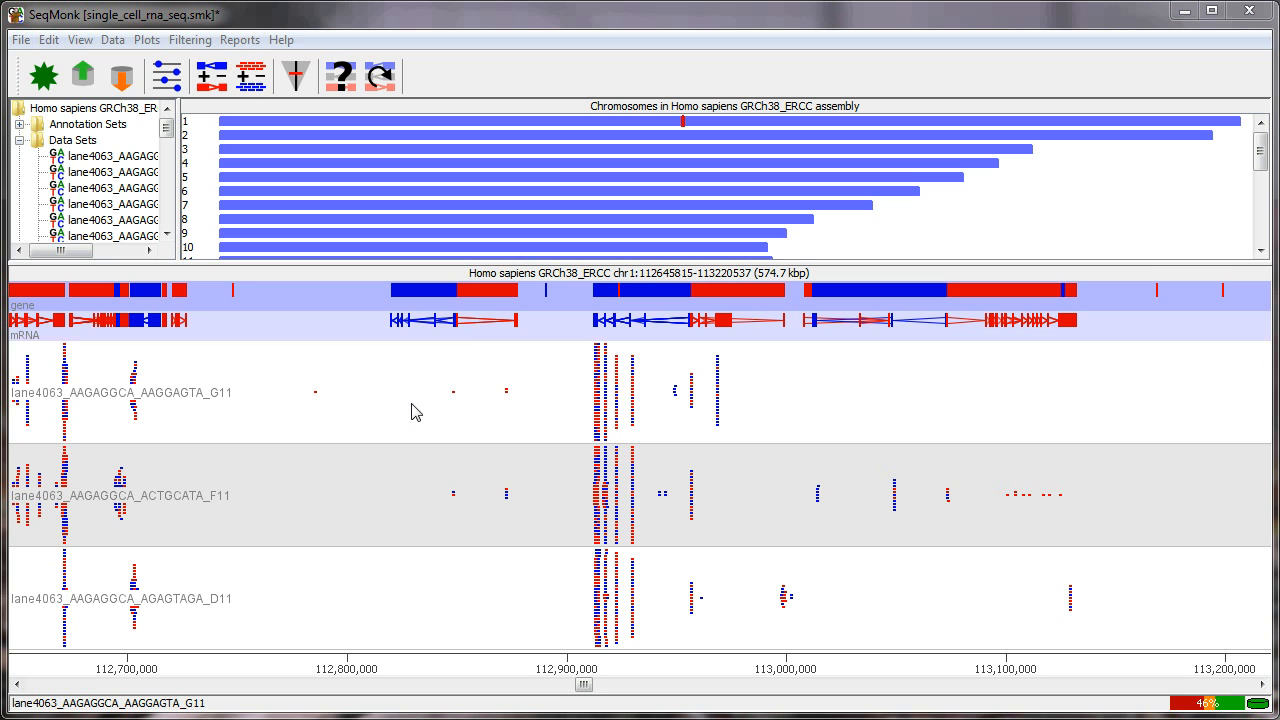
Step: Run the RNA-Seq quantitation pipeline on mRNA features as a non-strand specific library, with merged transcript isoforms and log transformation
left_click(113, 41)
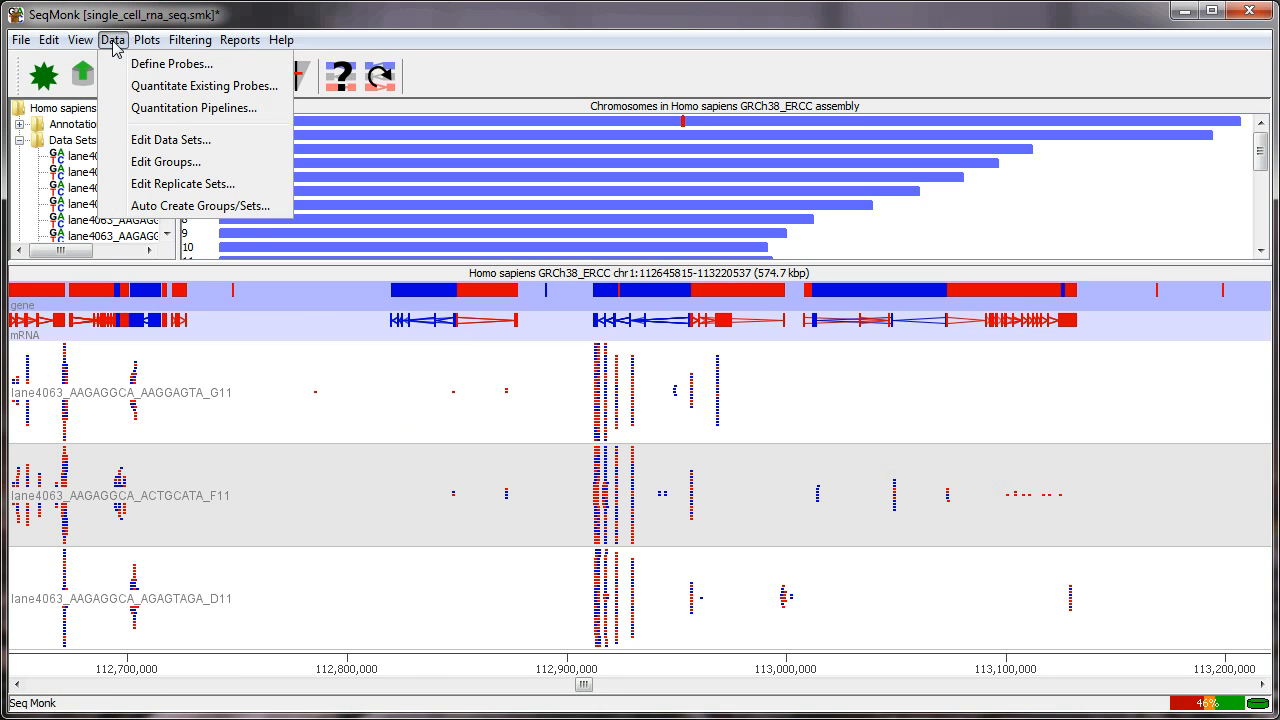
left_click(170, 108)
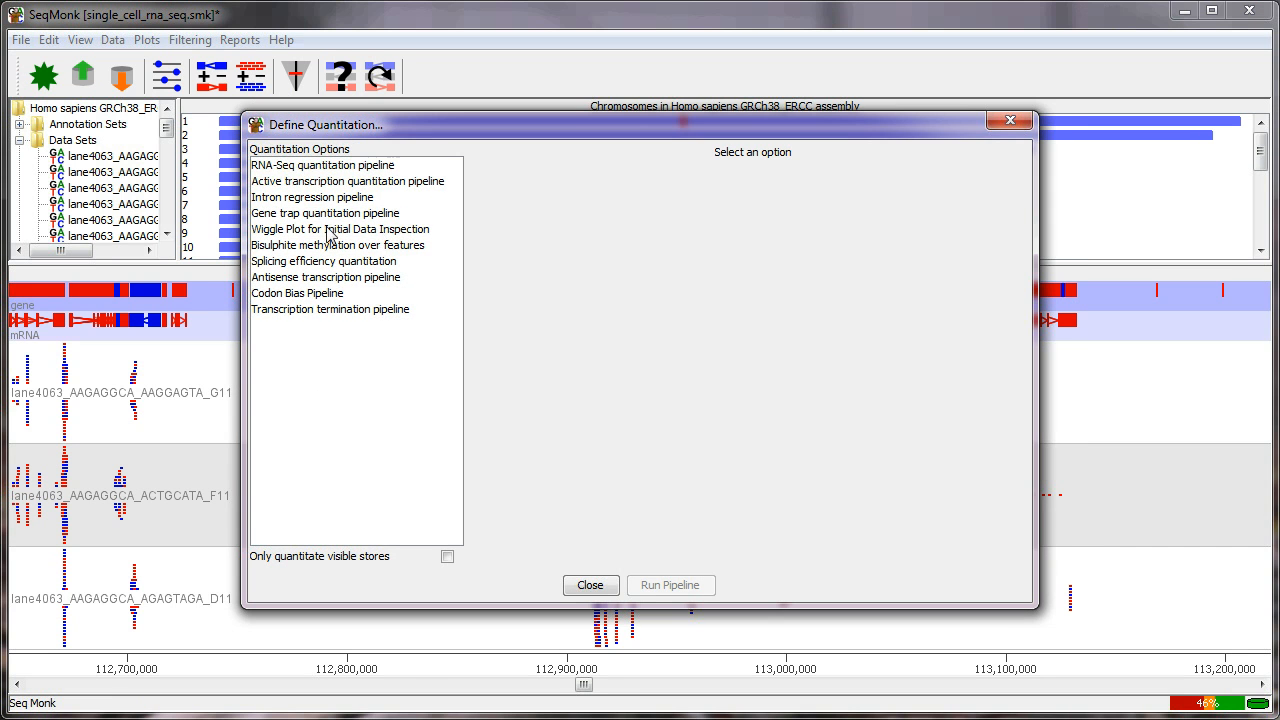
left_click(317, 166)
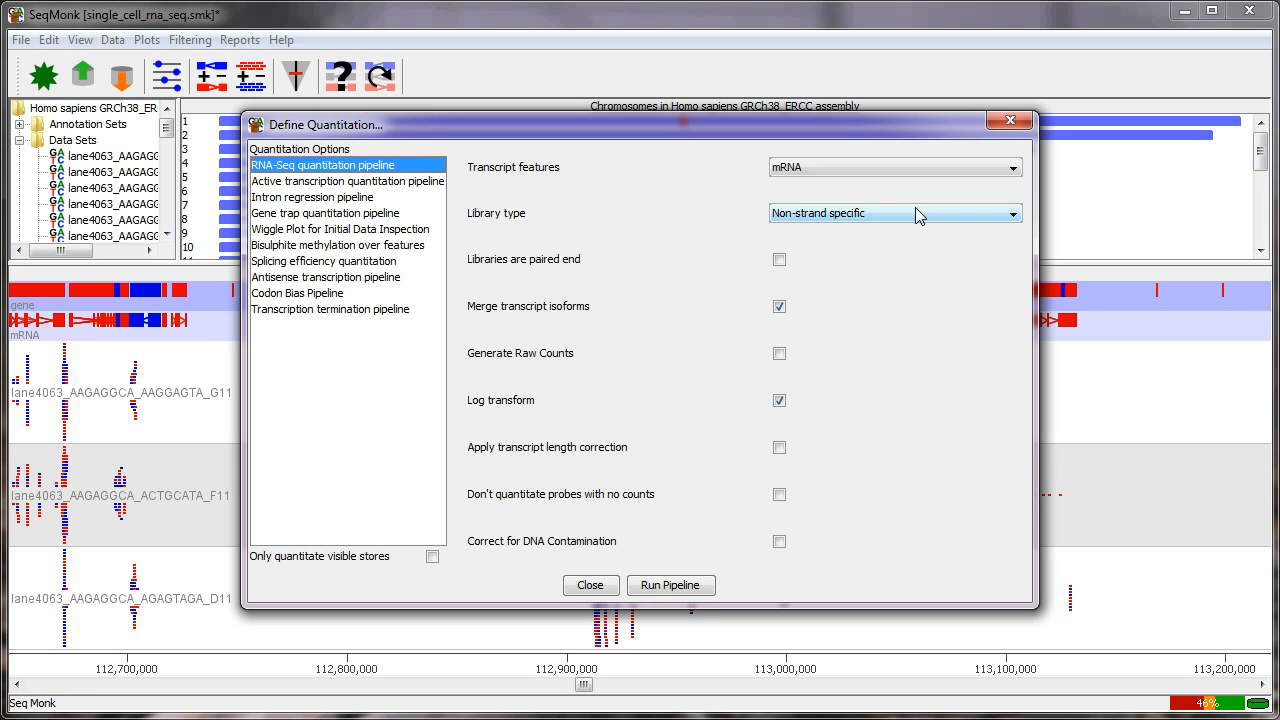
left_click(946, 216)
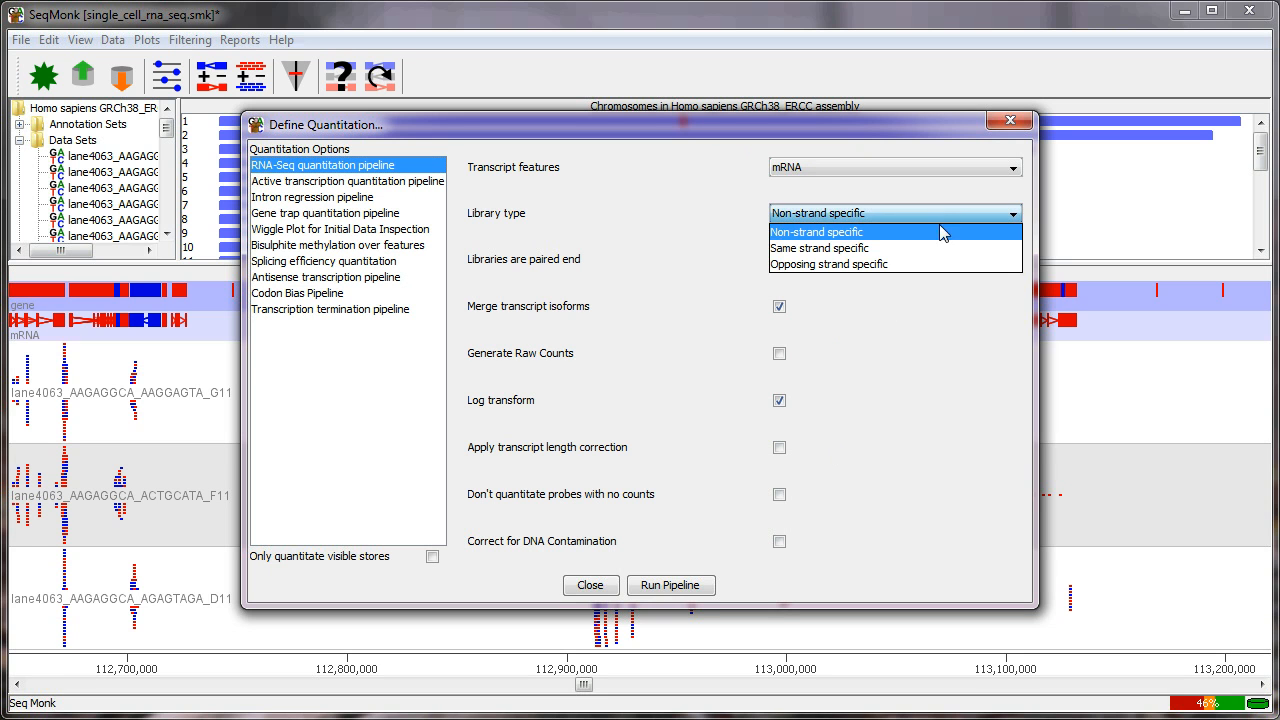
left_click(940, 216)
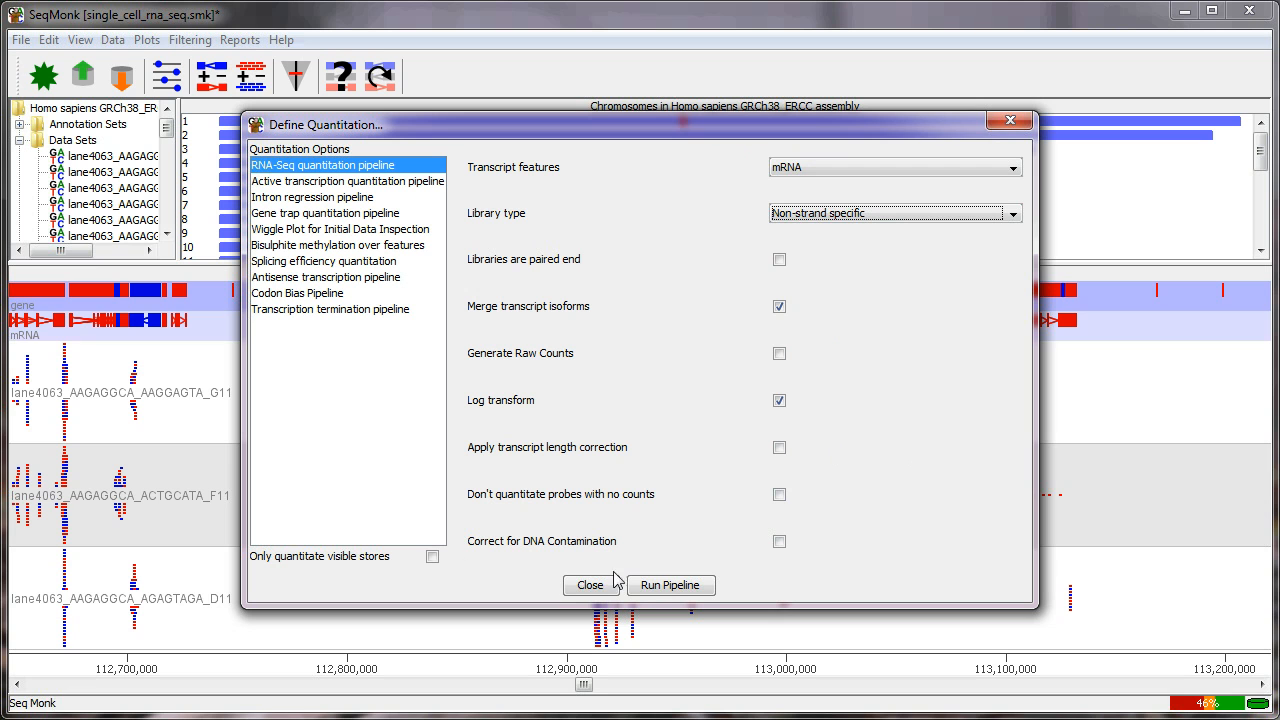
left_click(668, 587)
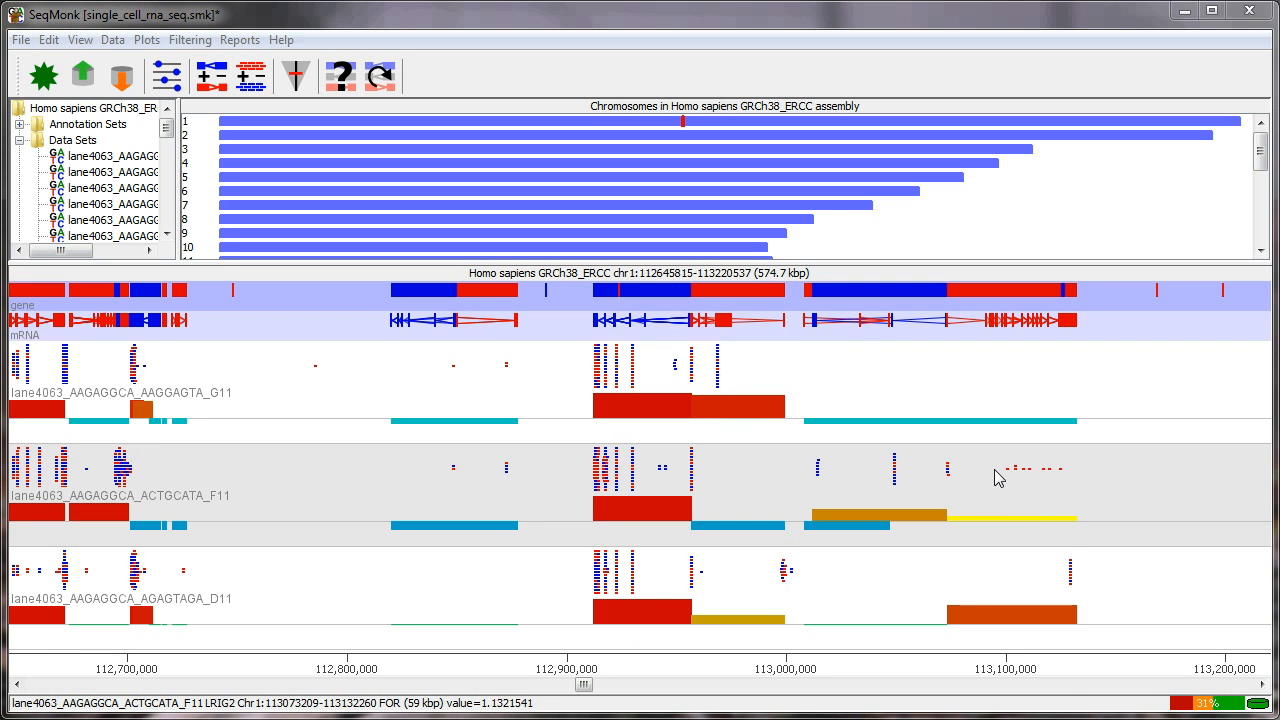
Step: Add all remaining available data sets to the displayed tracks of the chromosome view
left_click(240, 90)
left_click(457, 245)
key("ctrl+a")
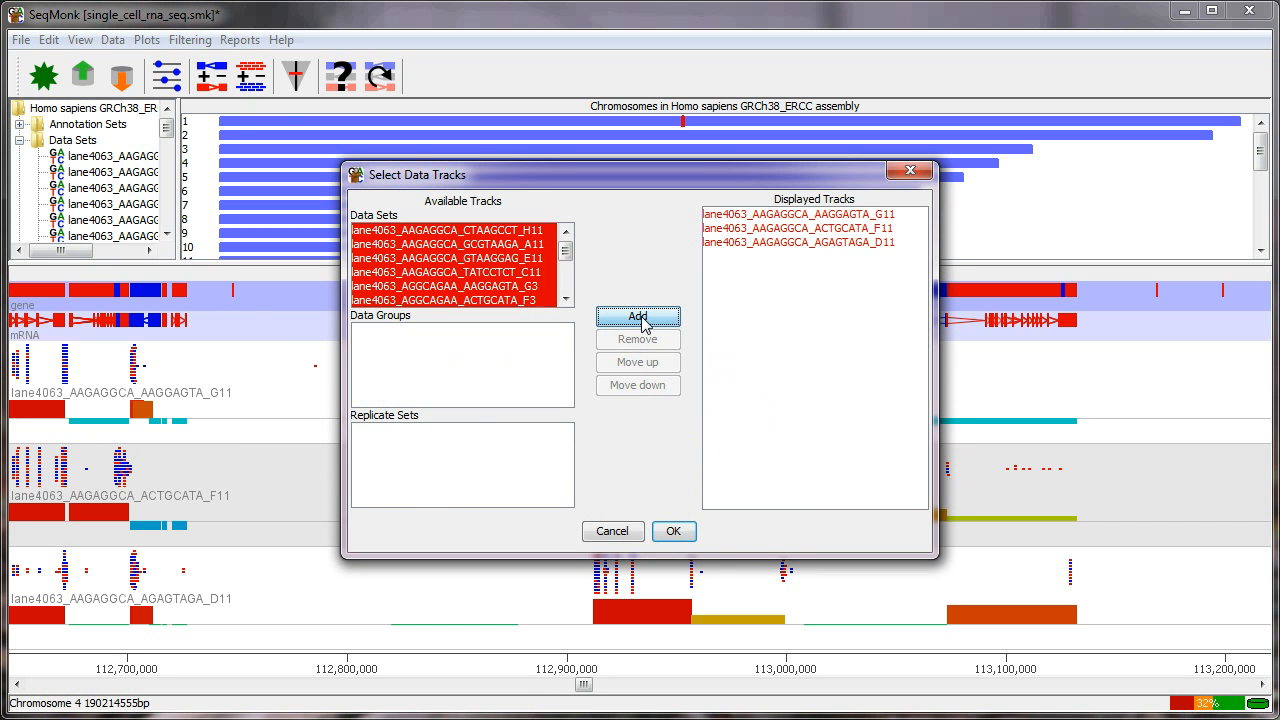
key("Return")
left_click(681, 537)
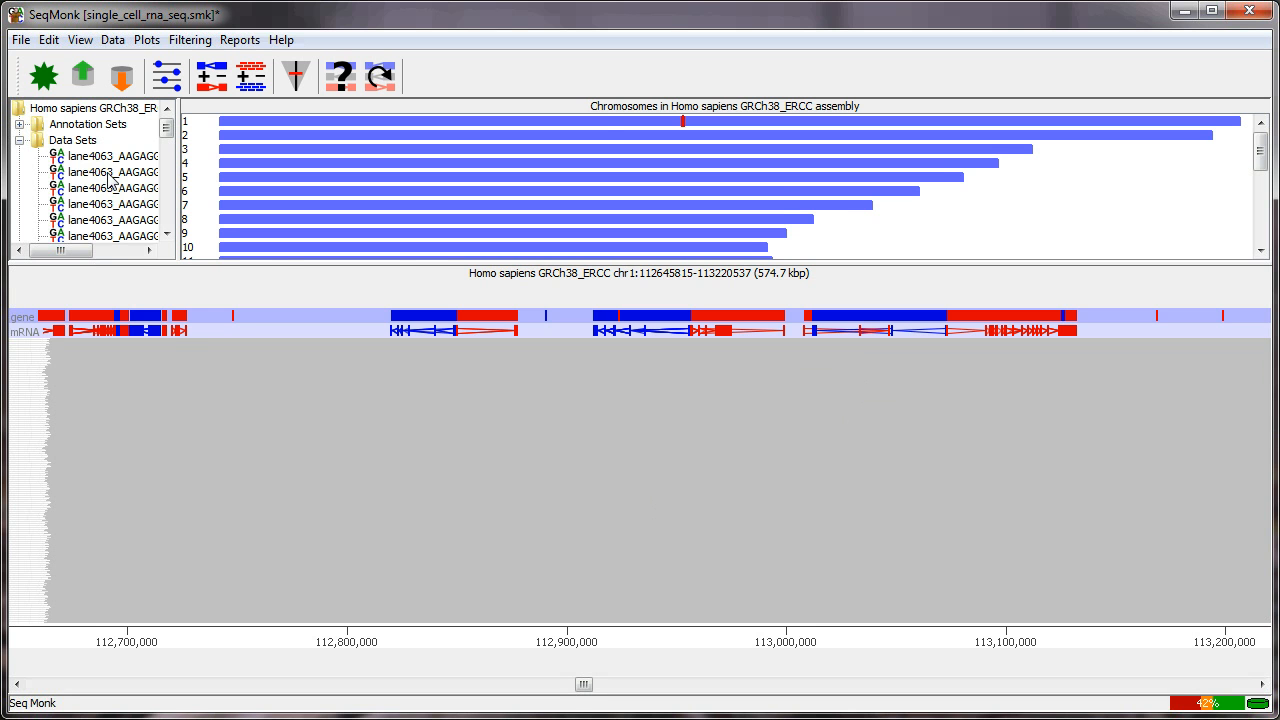
Step: Examine the reads and quantitated values of individual data sets from lane4063 and lane4066 in the chromosome view
left_click(115, 172)
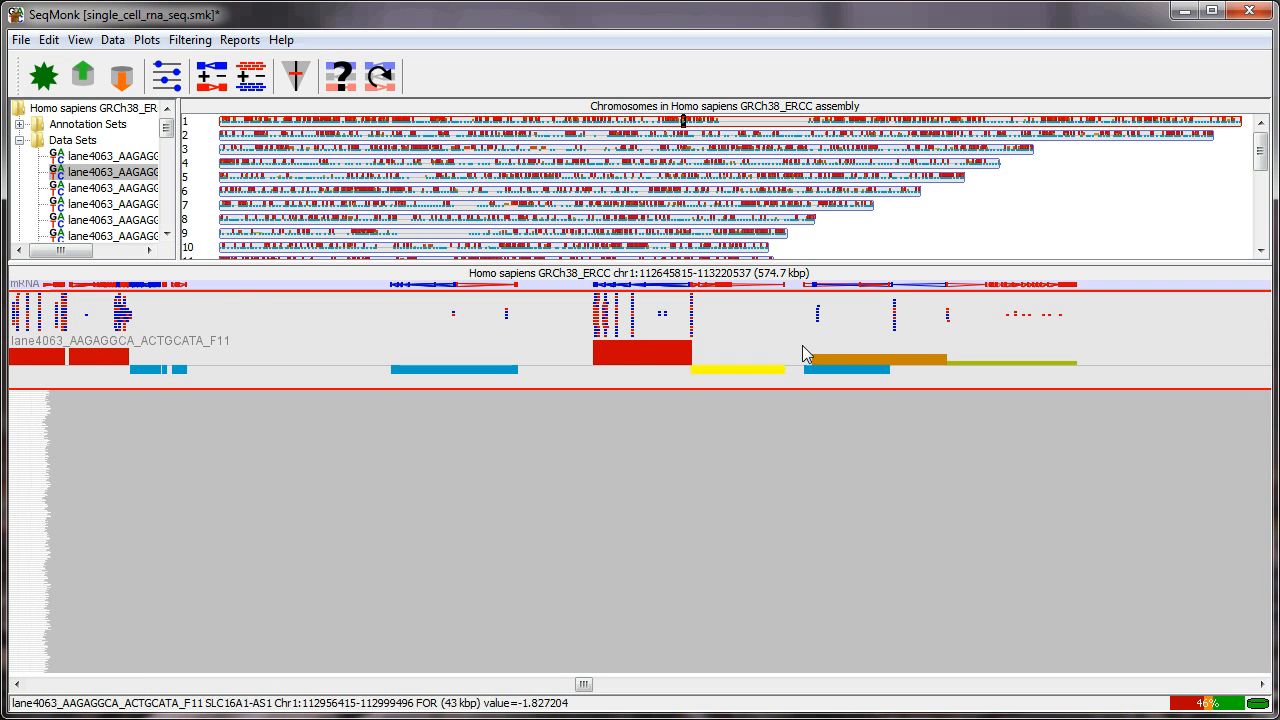
scroll(736, 329, "down", 15)
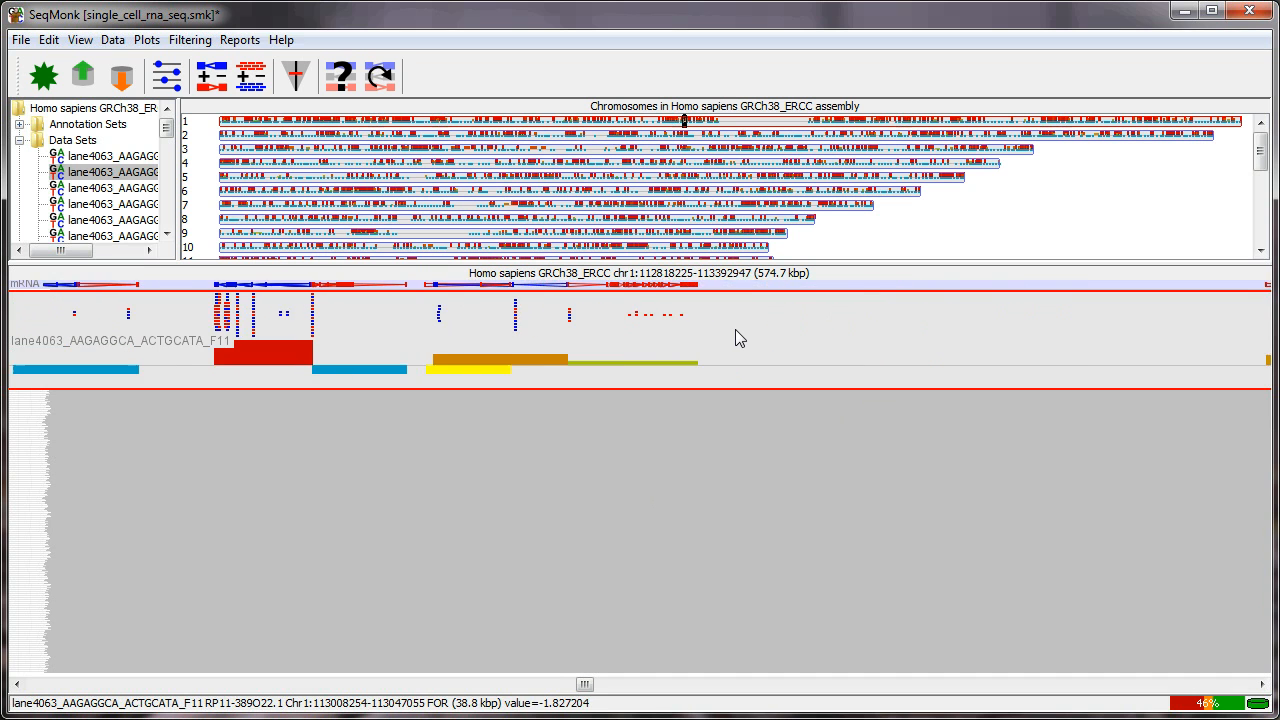
scroll(735, 329, "up", 14)
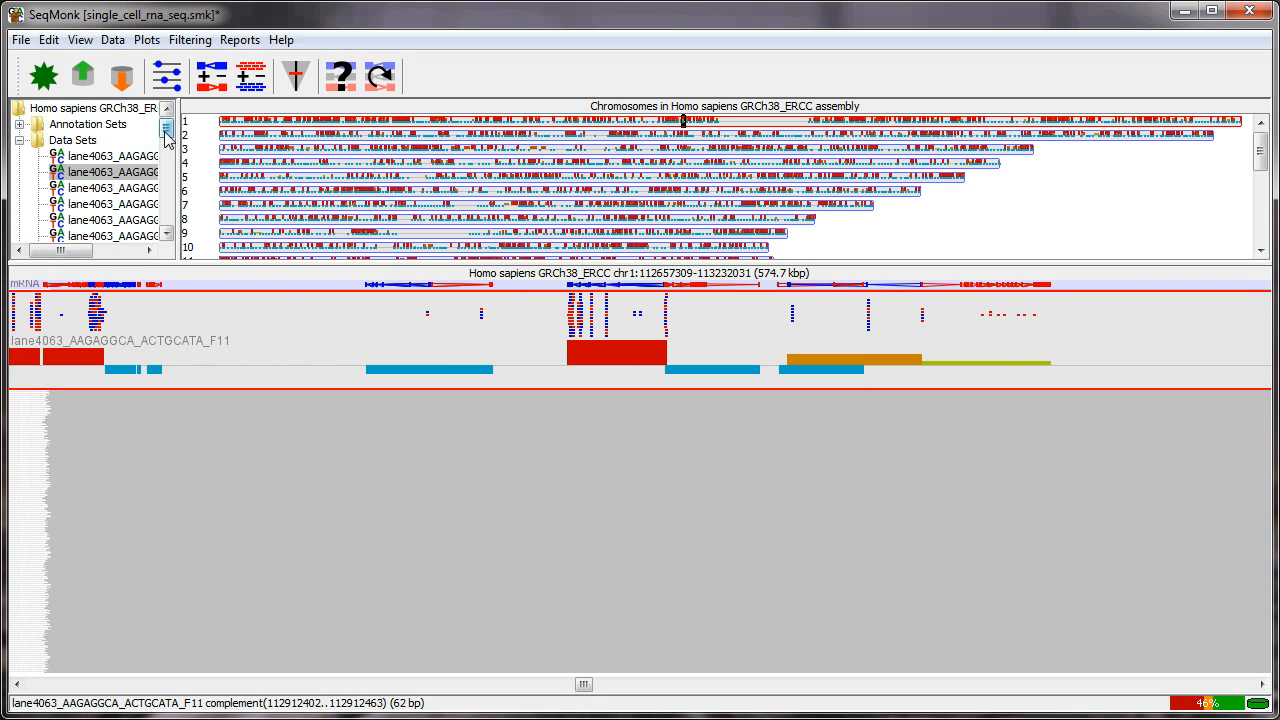
left_click_drag(166, 136, 166, 166)
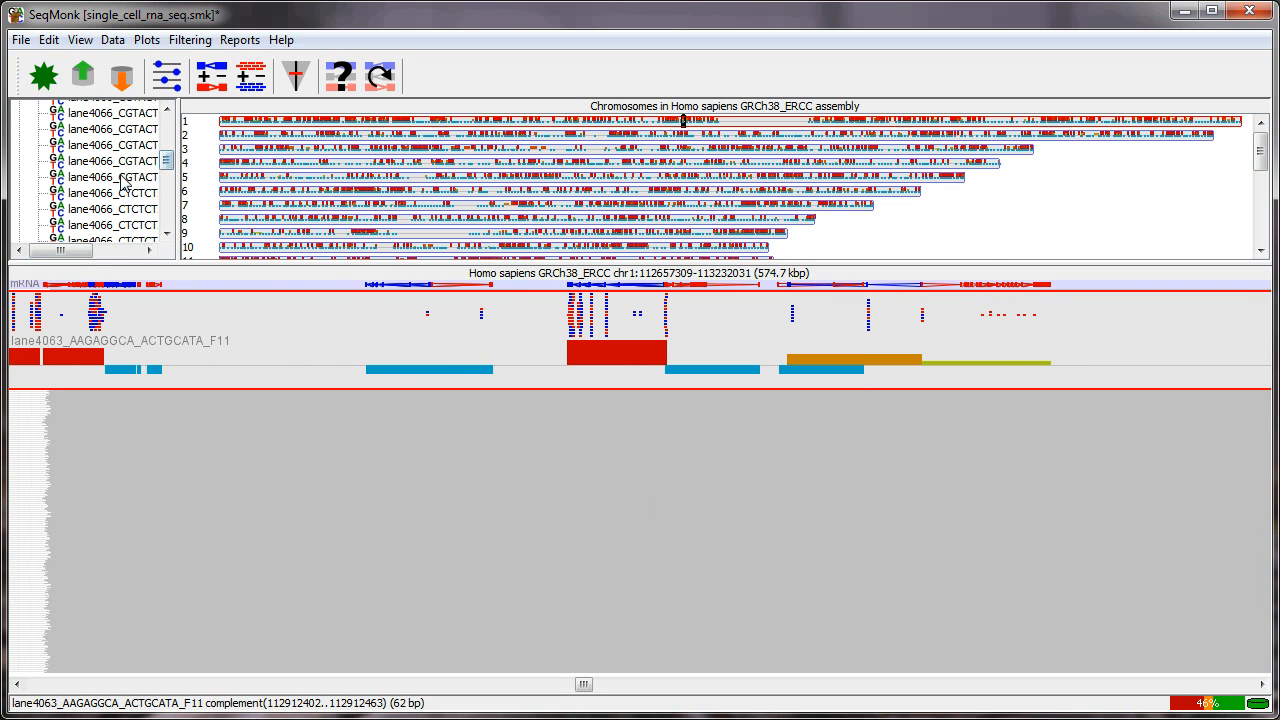
left_click(122, 180)
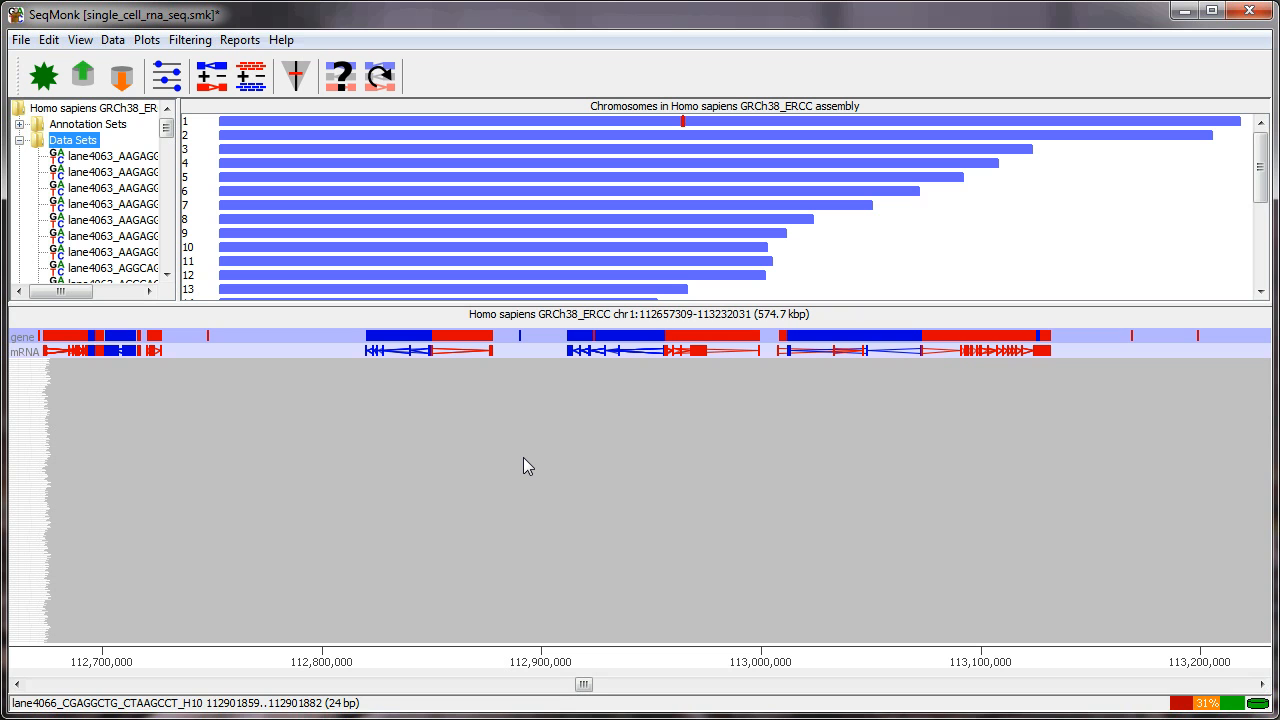
Step: Examine the cumulative distribution plot of all visible data stores and close it
left_click(150, 44)
mouse_move(242, 240)
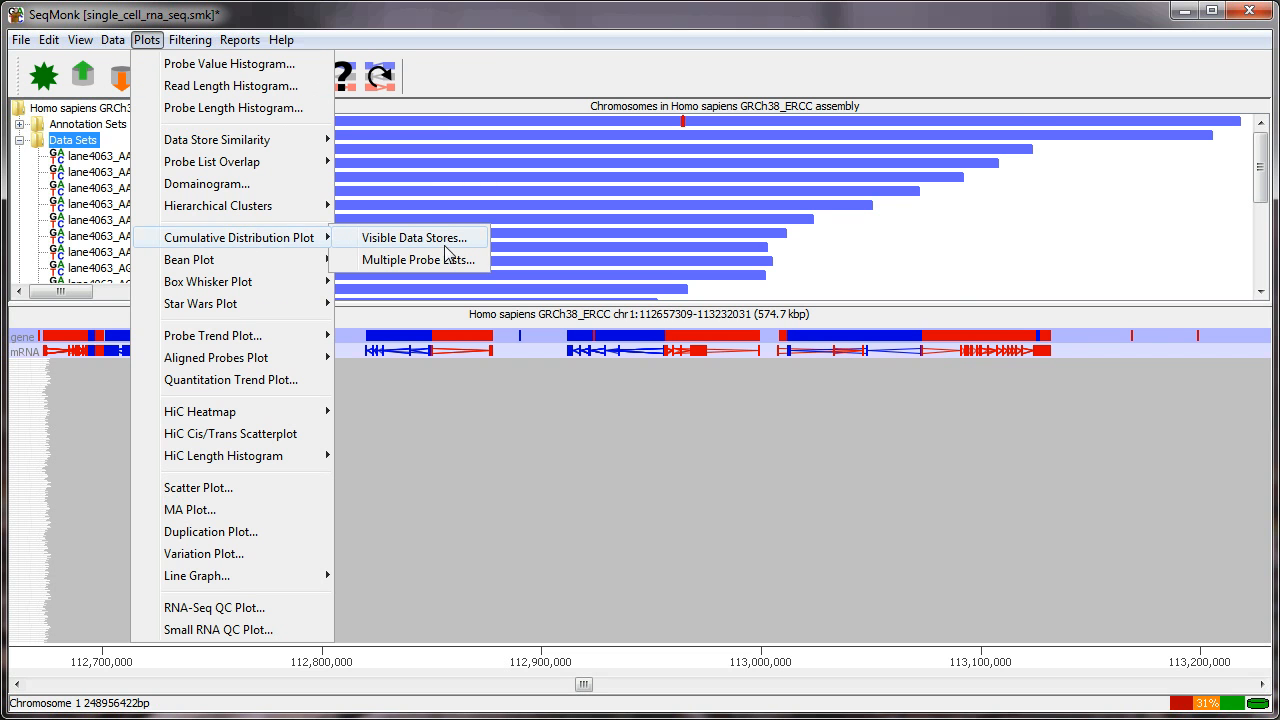
left_click(440, 241)
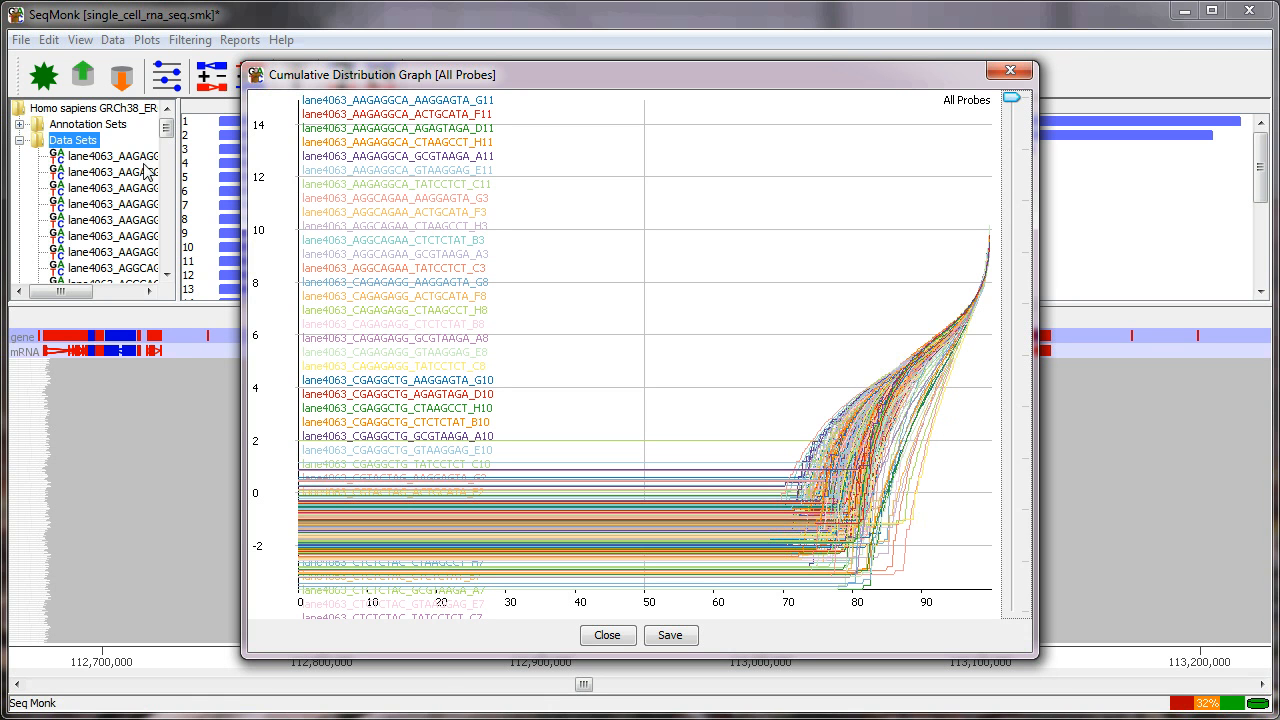
left_click(1010, 70)
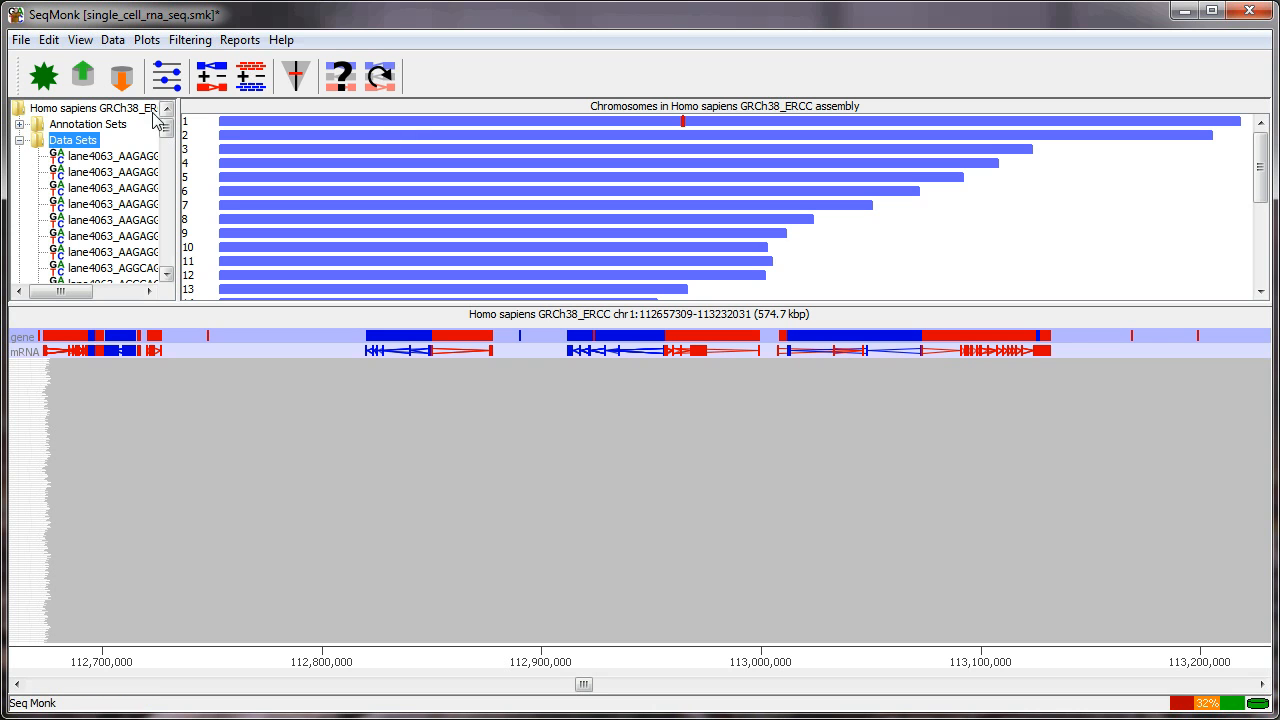
Step: Set up an individual probe values filter for values above 3 in at least 1 of the selected data stores
left_click(190, 42)
mouse_move(240, 64)
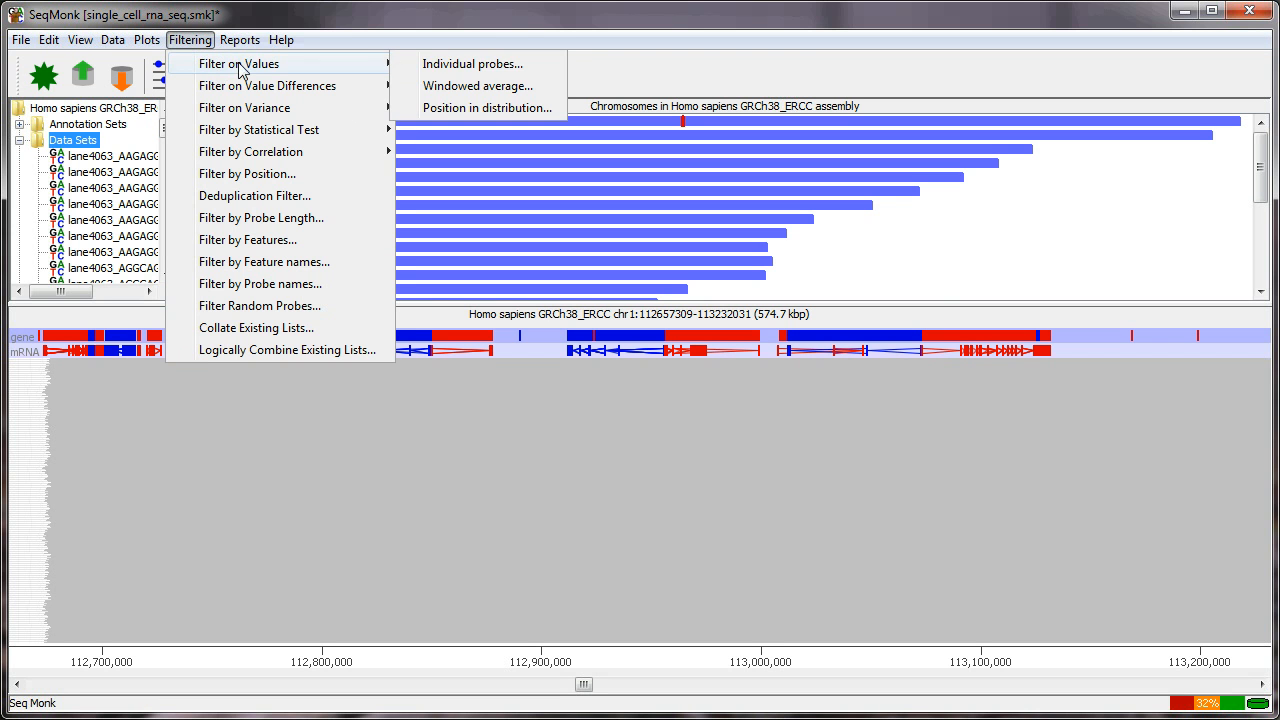
left_click(437, 64)
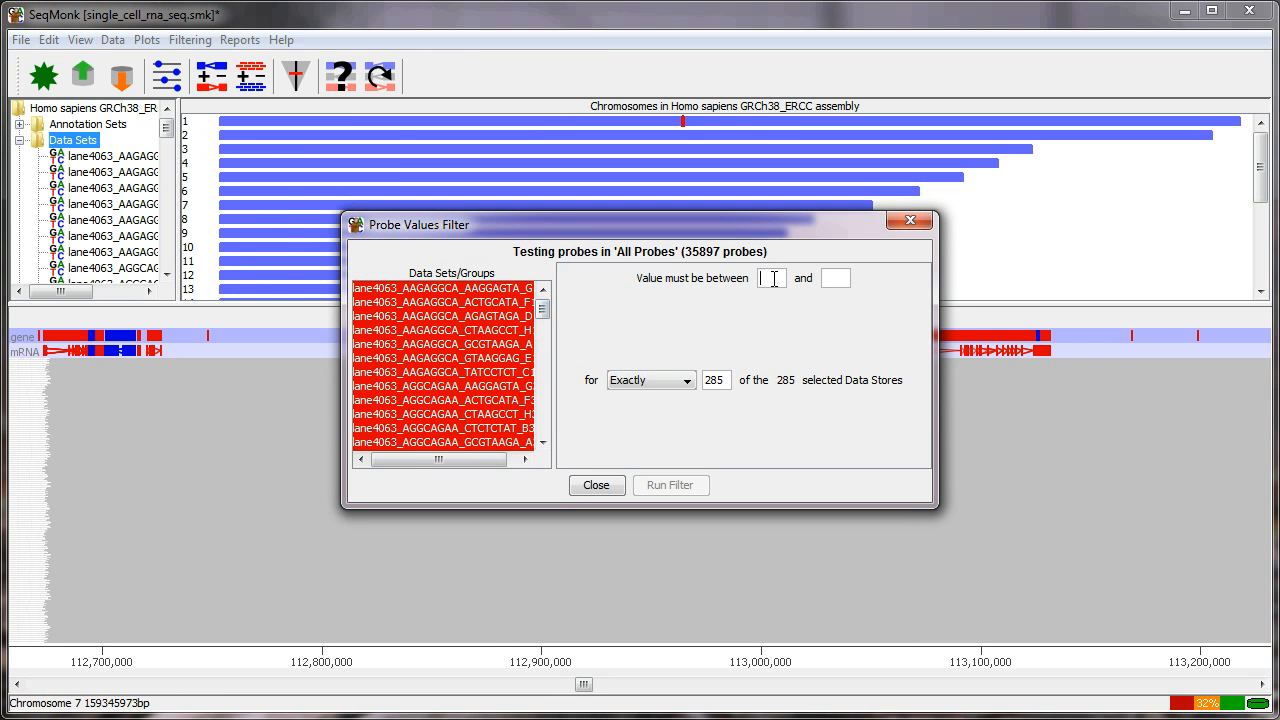
type("3")
left_click(672, 385)
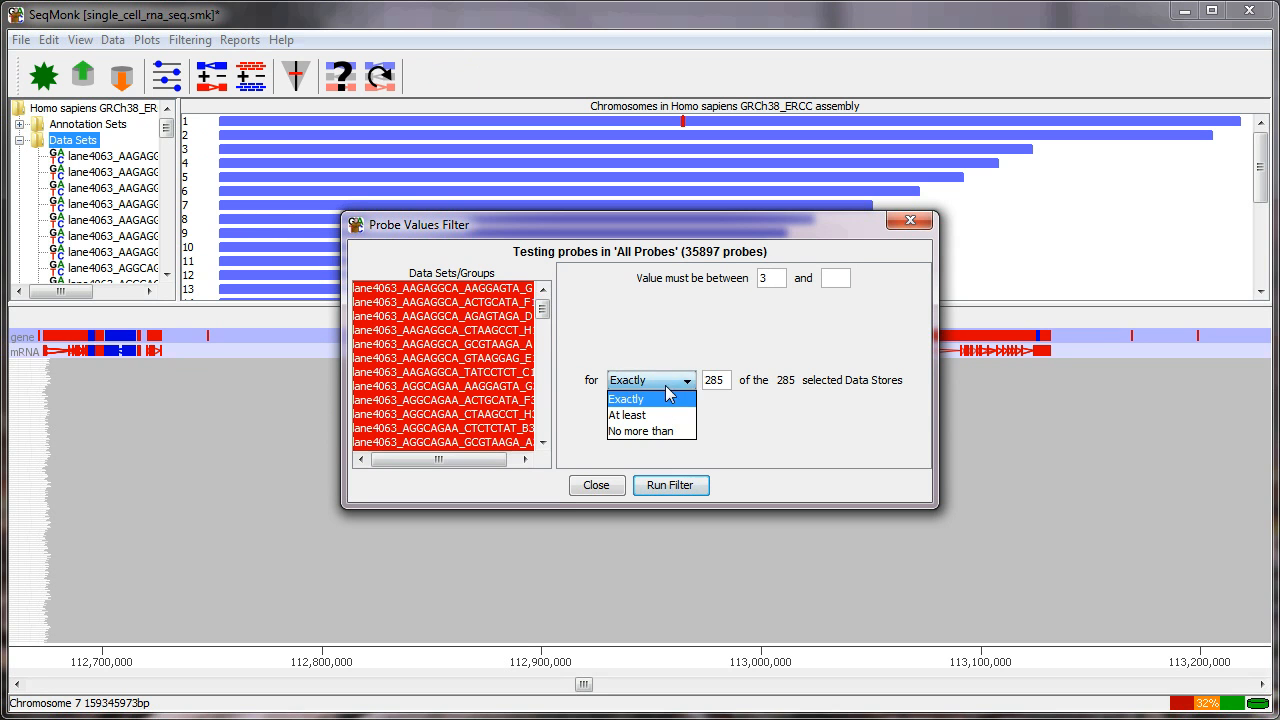
left_click(627, 414)
double_click(716, 381)
type("1")
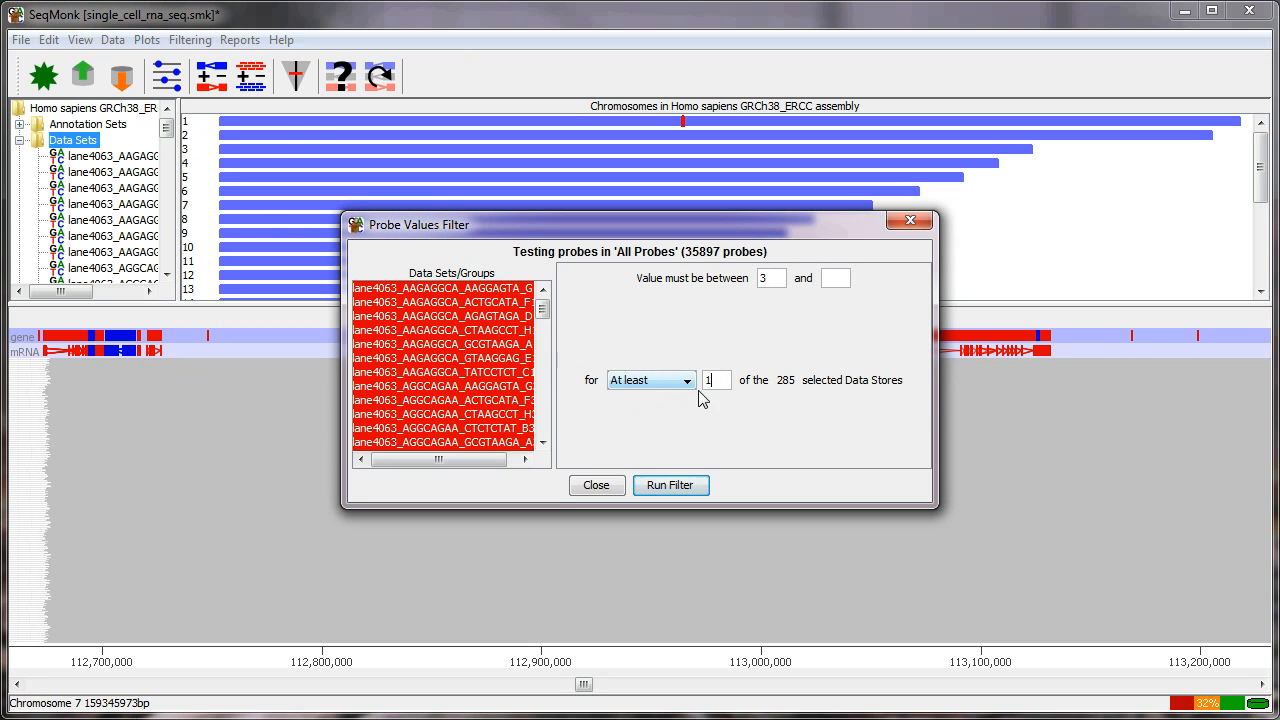
Step: Run the values filter, save the resulting probe list as "Expressed somewhere" and close the filter
left_click(670, 486)
type("Expressed ")
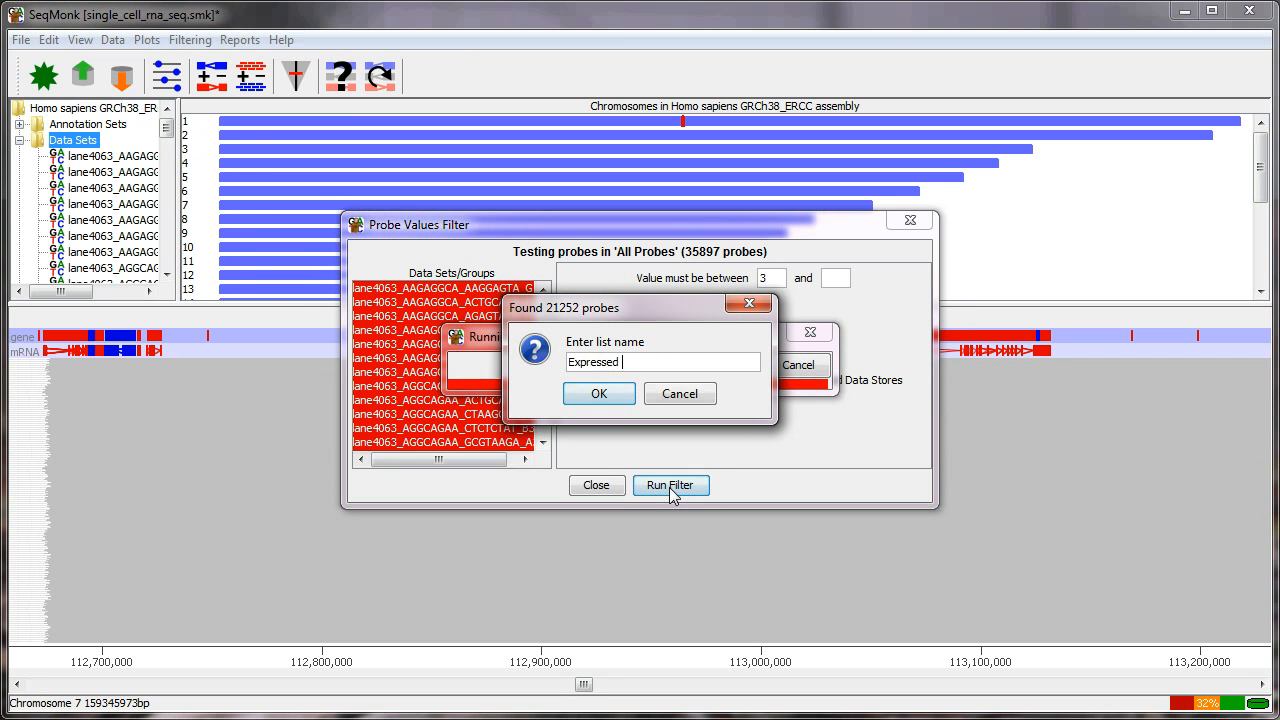
type("somewhere")
left_click(599, 394)
left_click(596, 485)
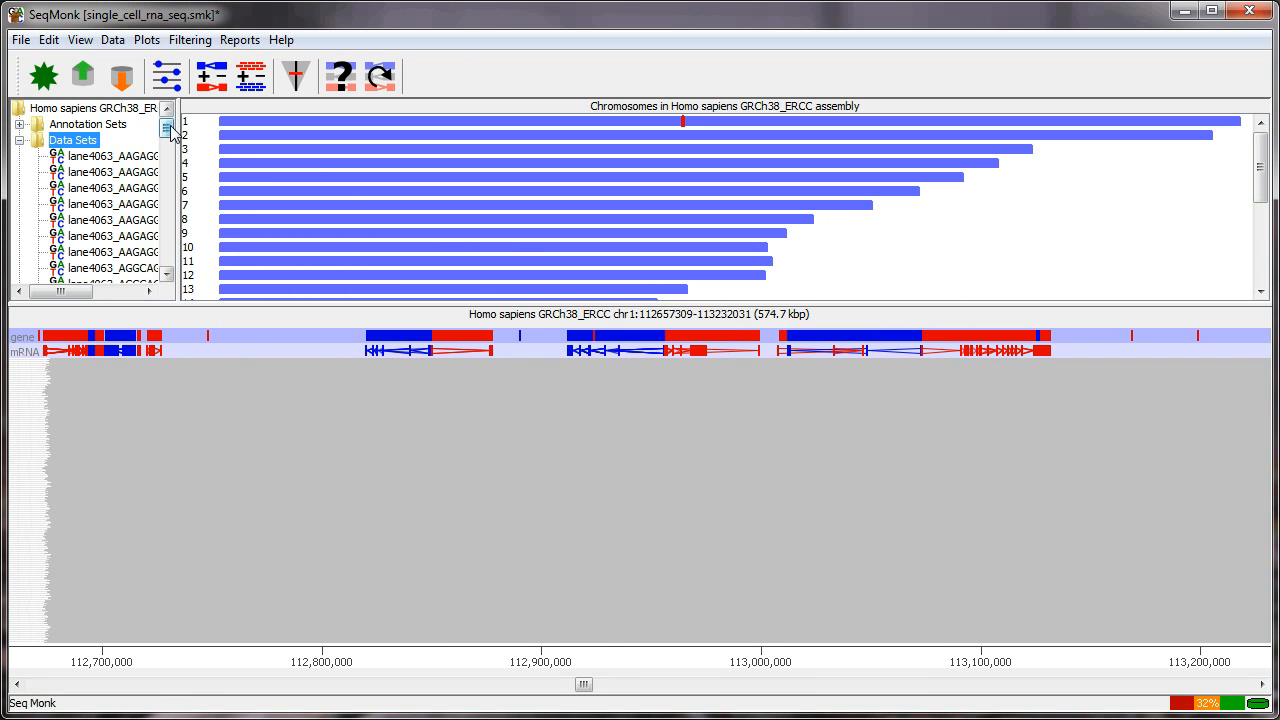
Step: Widen the data view to show full names and make "Expressed somewhere" the active probe list
left_click_drag(166, 128, 166, 252)
left_click(19, 261)
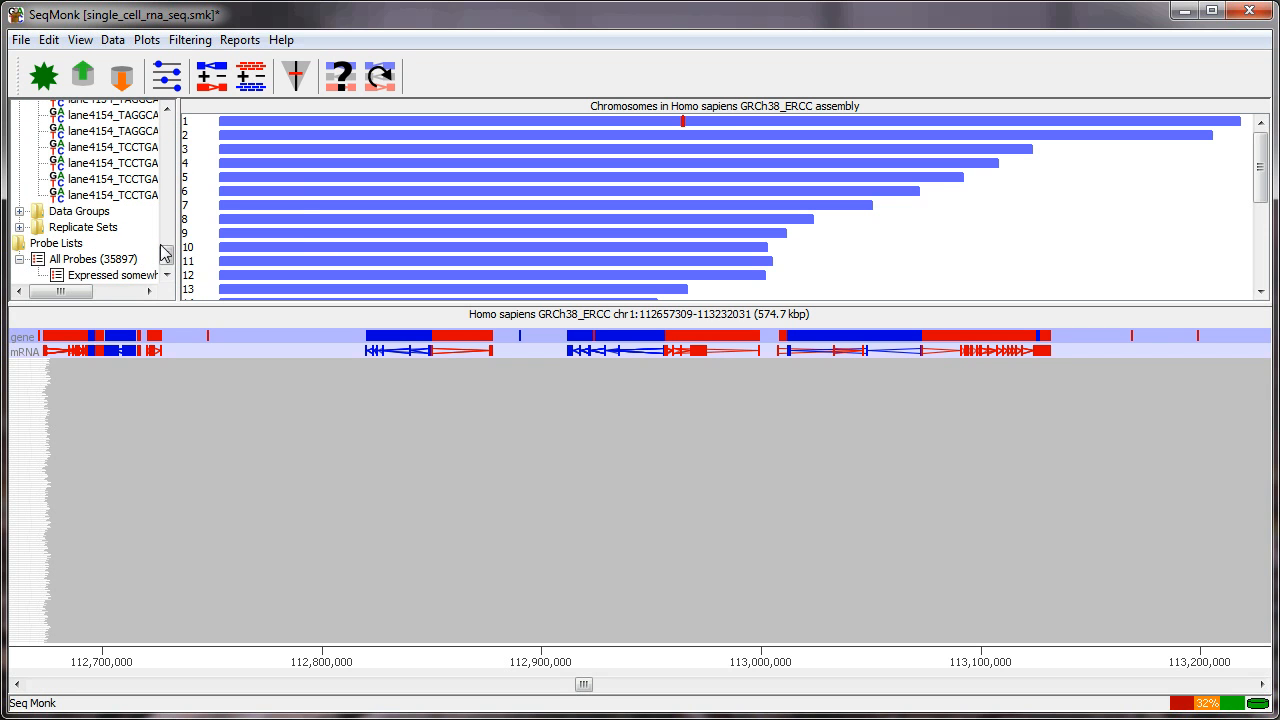
left_click_drag(307, 242, 305, 238)
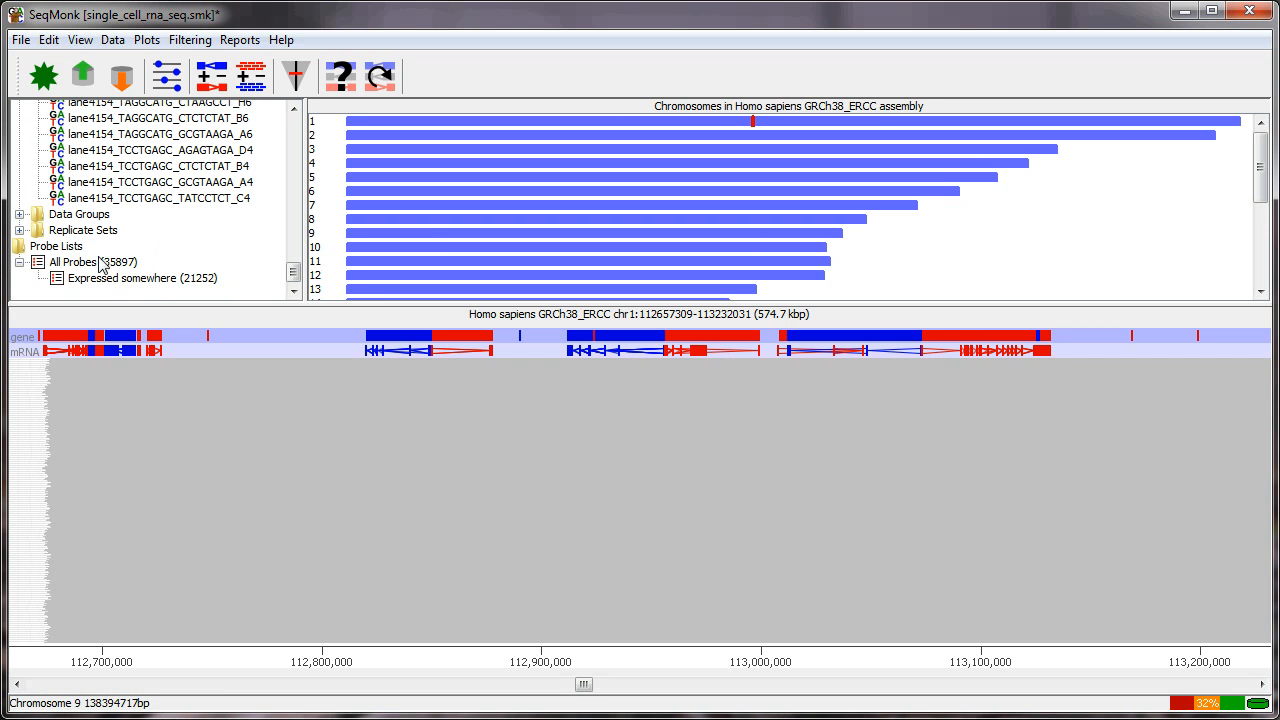
left_click(152, 284)
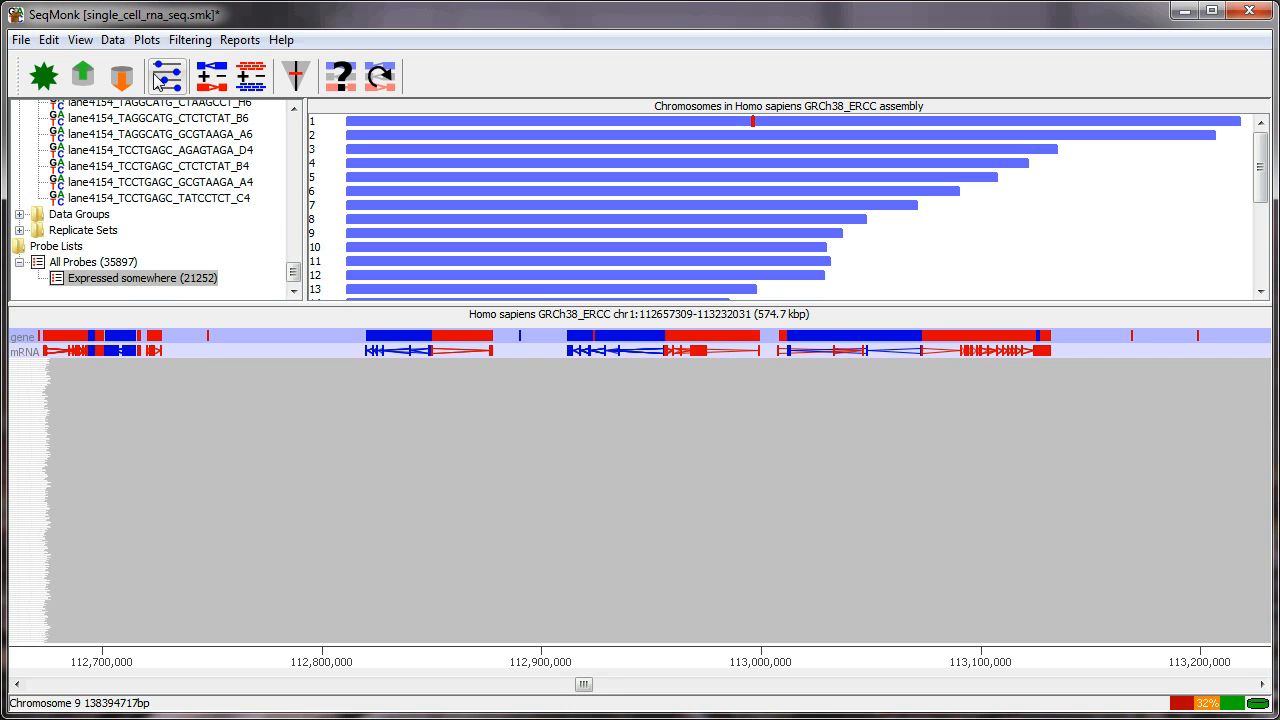
Step: Create a new replicate set named "All"
left_click(113, 42)
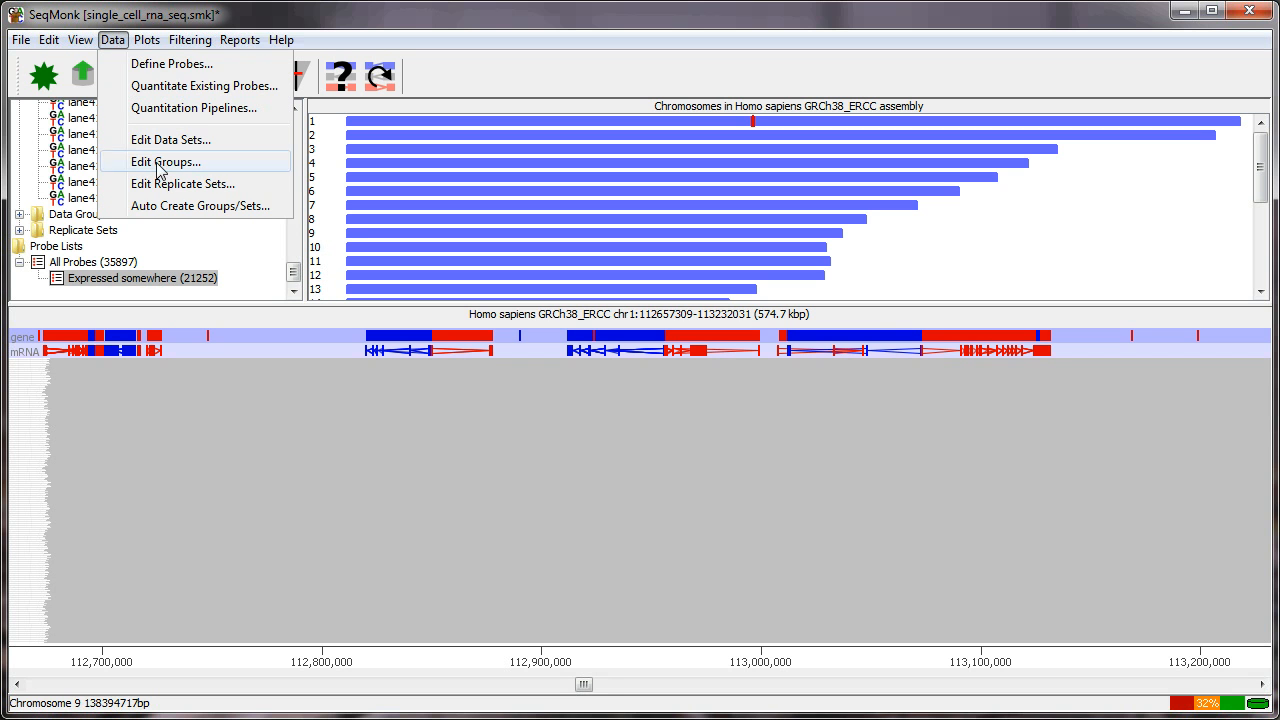
left_click(168, 184)
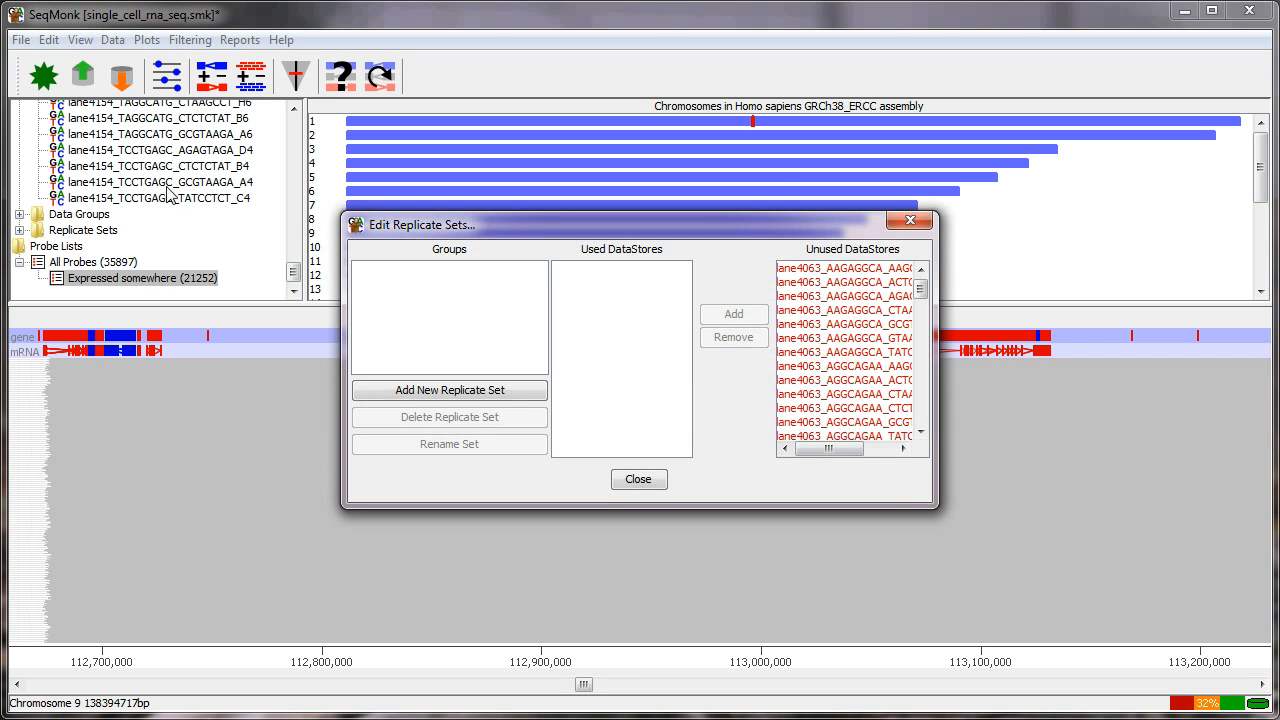
left_click(490, 395)
type("All")
left_click(598, 395)
Step: Assign every unused data store to the "All" replicate set and close the replicate set editor
left_click(897, 311)
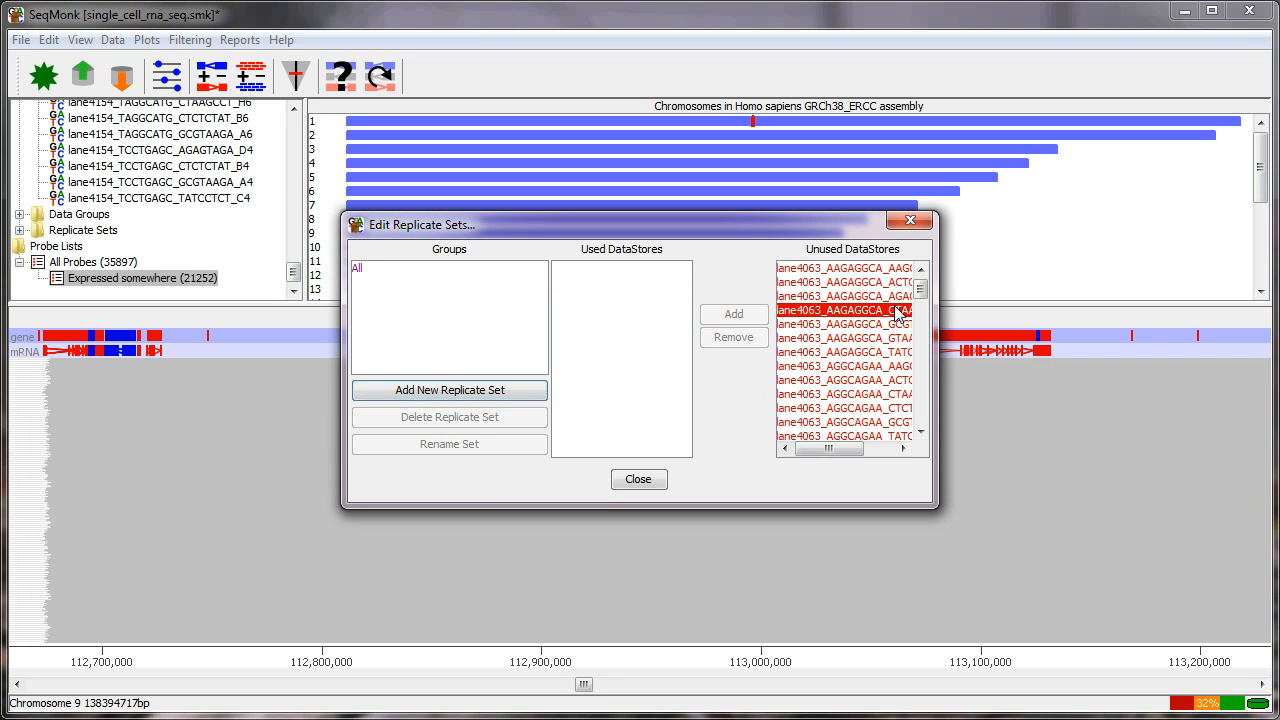
key("ctrl+a")
left_click(373, 270)
left_click(745, 316)
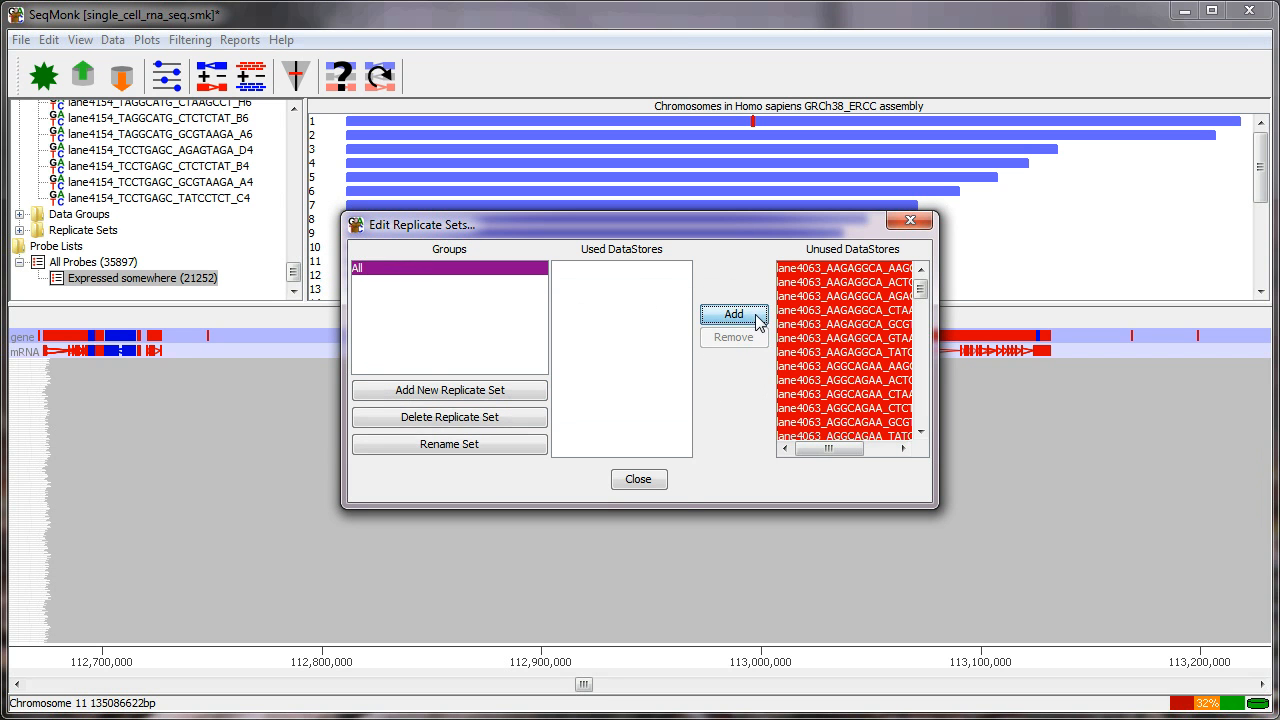
left_click(643, 481)
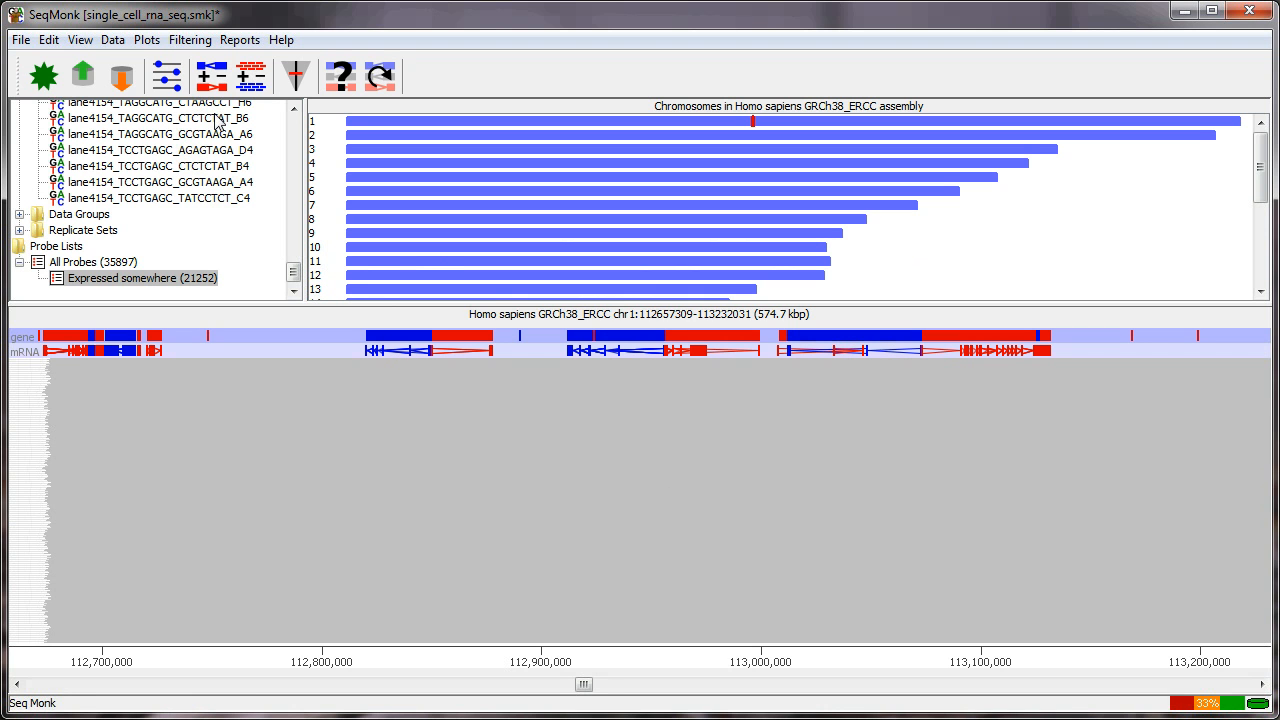
Step: Open a variation plot for the "Expressed somewhere" probes and enlarge its window
left_click(150, 41)
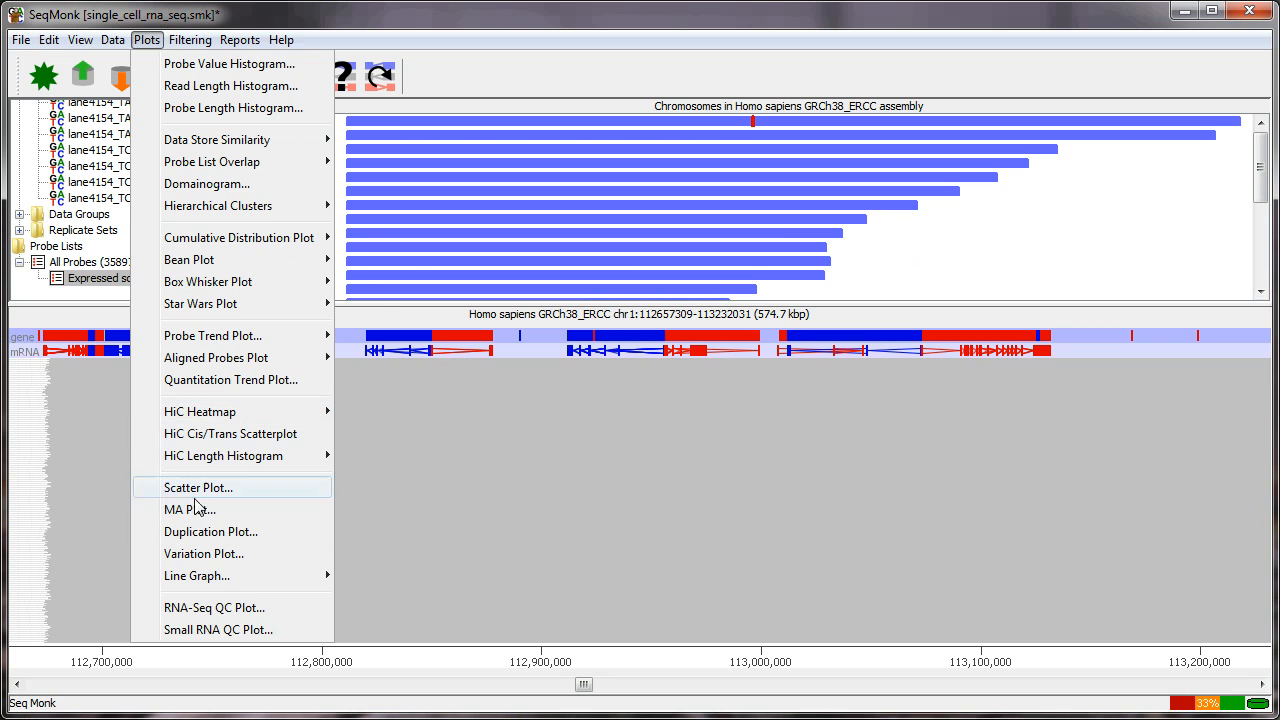
left_click(219, 556)
left_click_drag(703, 3, 474, 75)
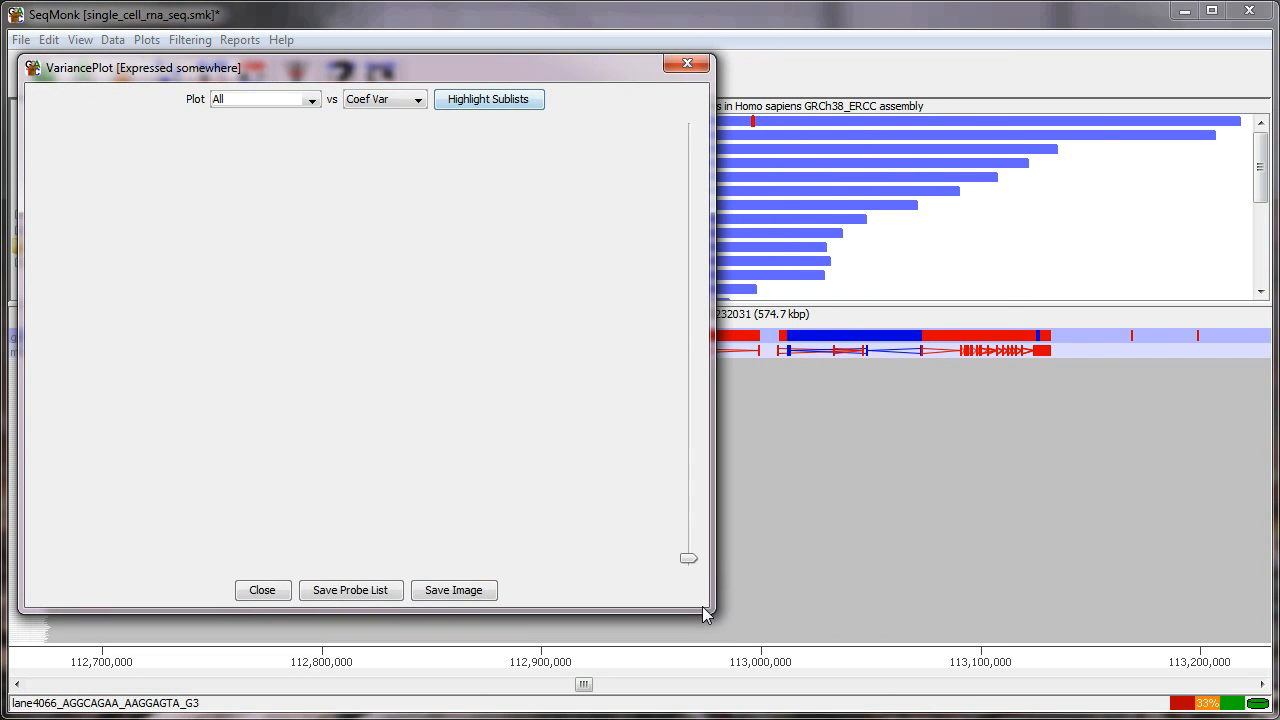
left_click_drag(712, 610, 1190, 667)
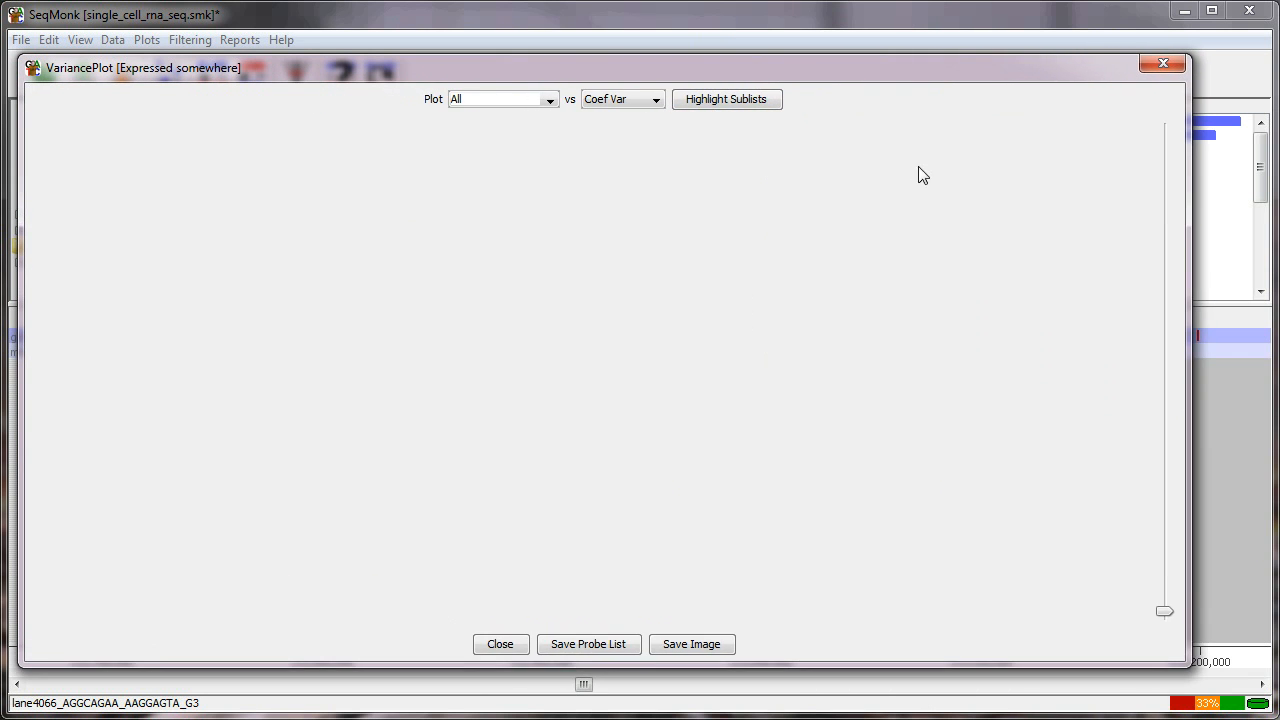
left_click_drag(909, 72, 945, 67)
Step: Plot the "All" replicate set against StDev and examine how gene variability relates to expression
left_click(668, 92)
left_click(643, 97)
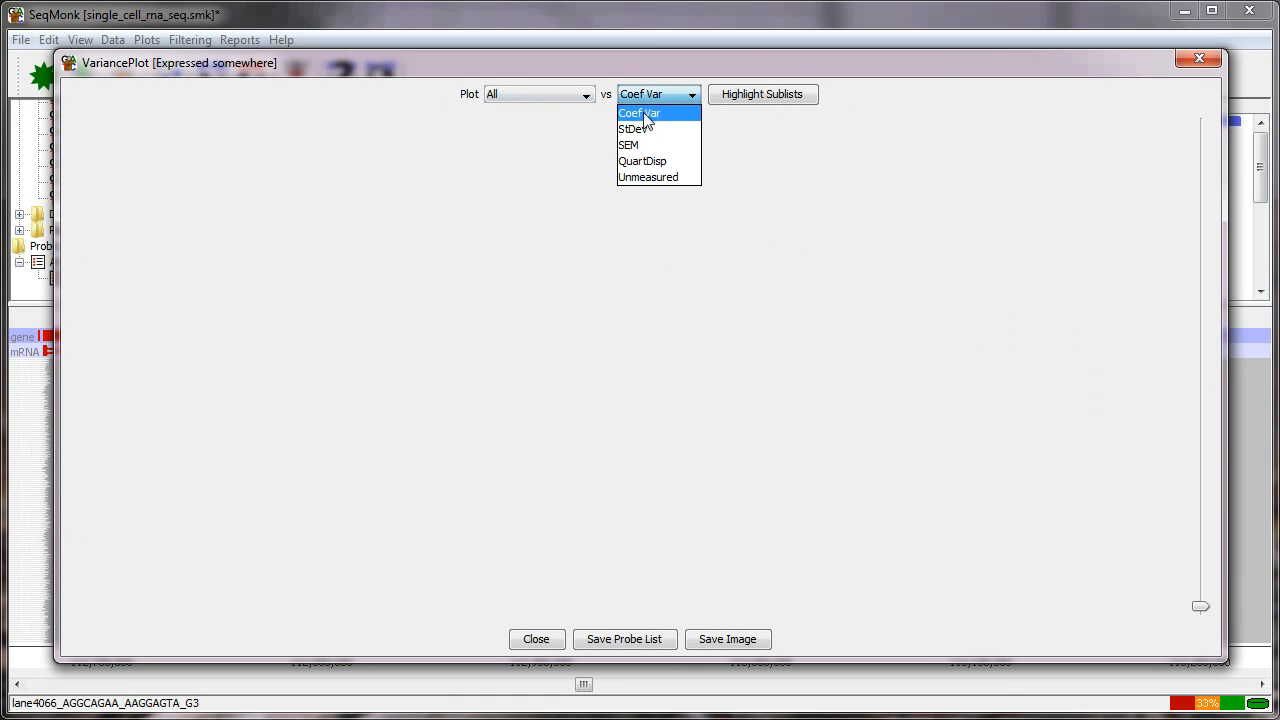
left_click(646, 137)
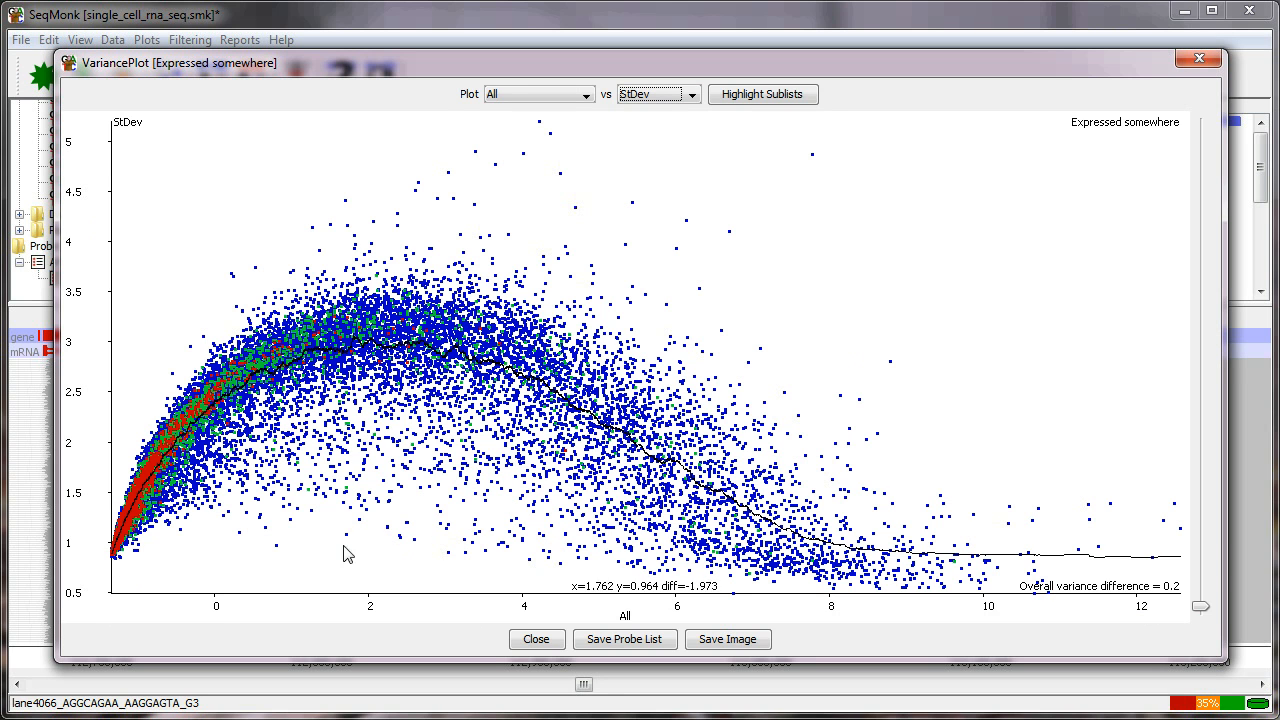
mouse_move(142, 556)
Step: Set up a replicate set variance filter for STDEV above 0.7 in exactly 1 selected set, "All", corrected against local variation
left_click_drag(543, 64, 528, 78)
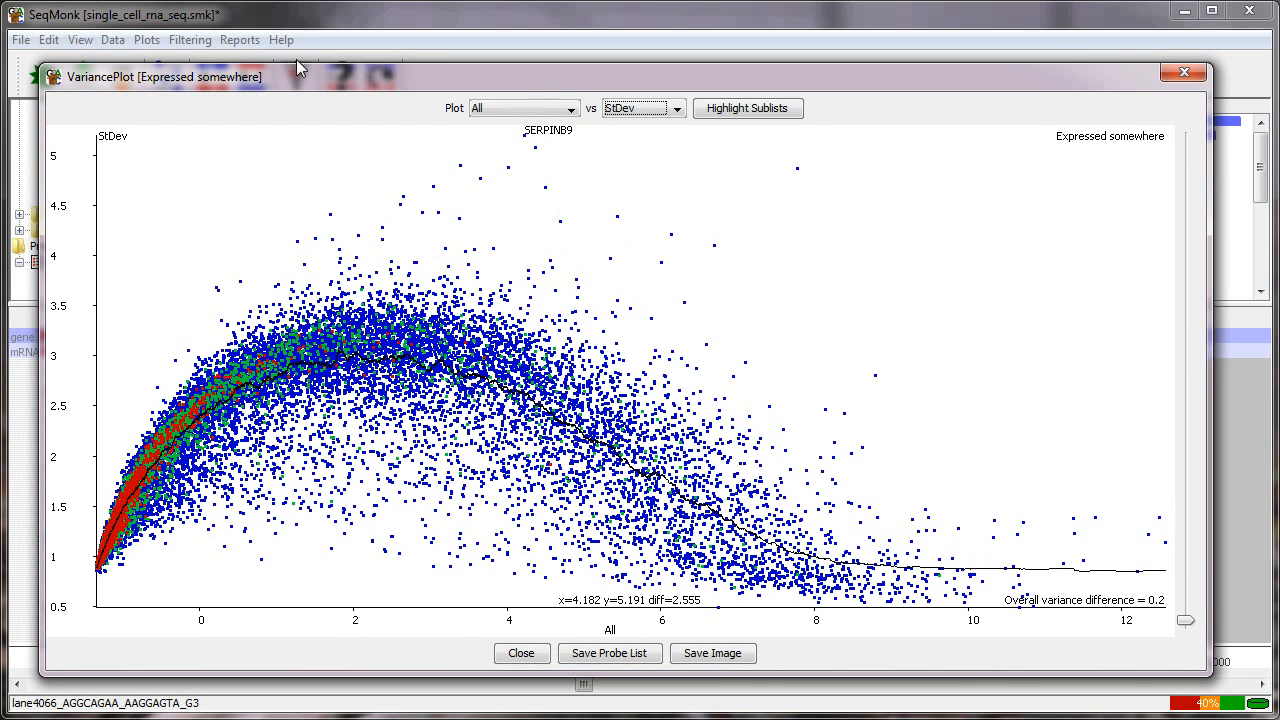
left_click(190, 42)
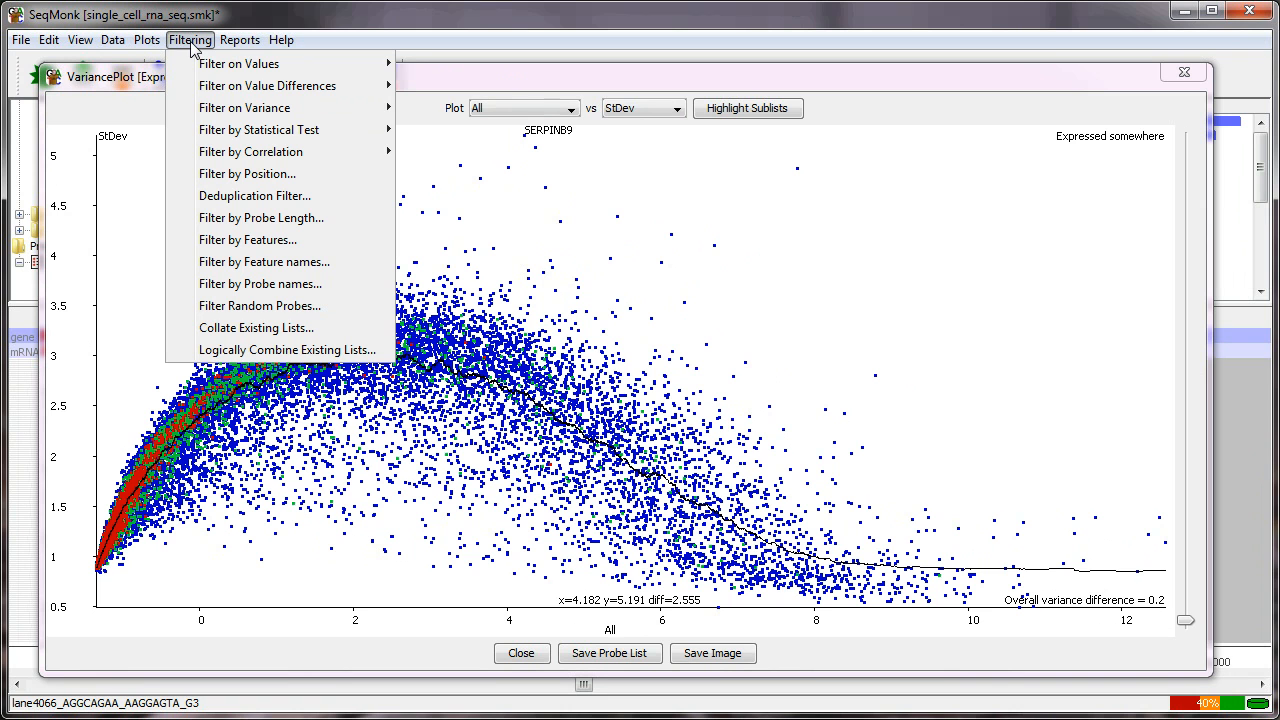
mouse_move(256, 110)
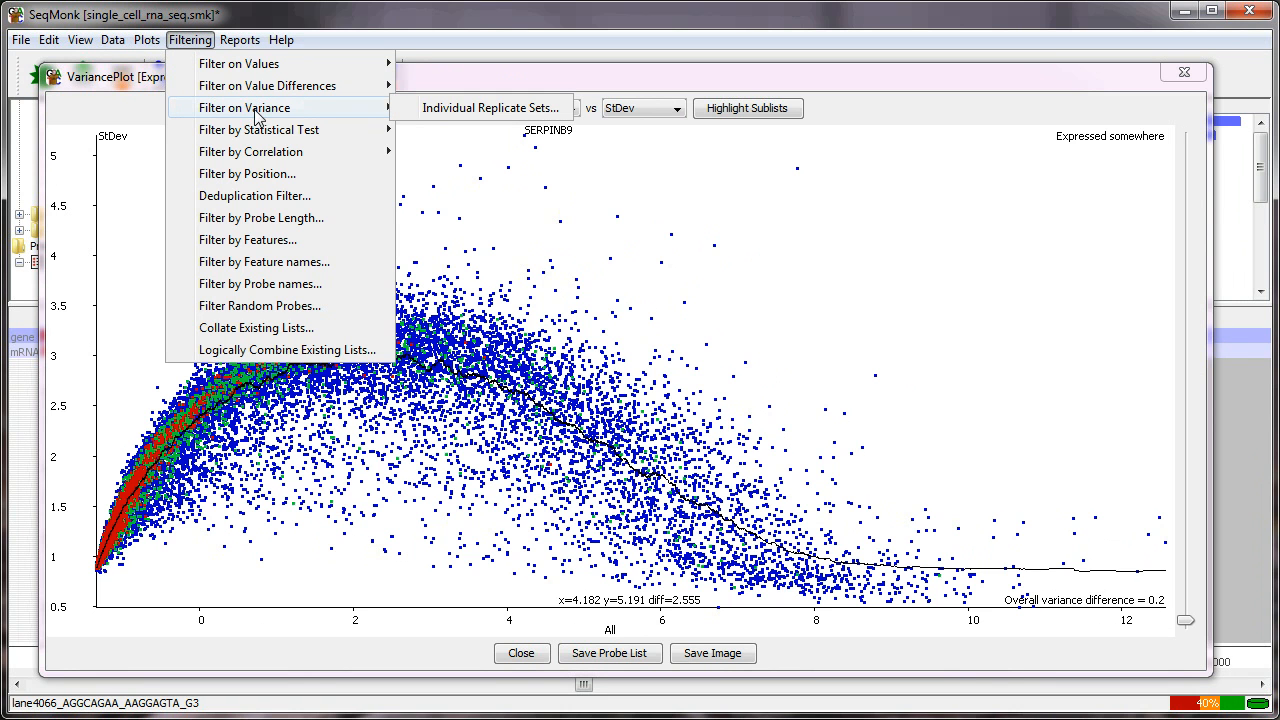
left_click(507, 113)
left_click(376, 293)
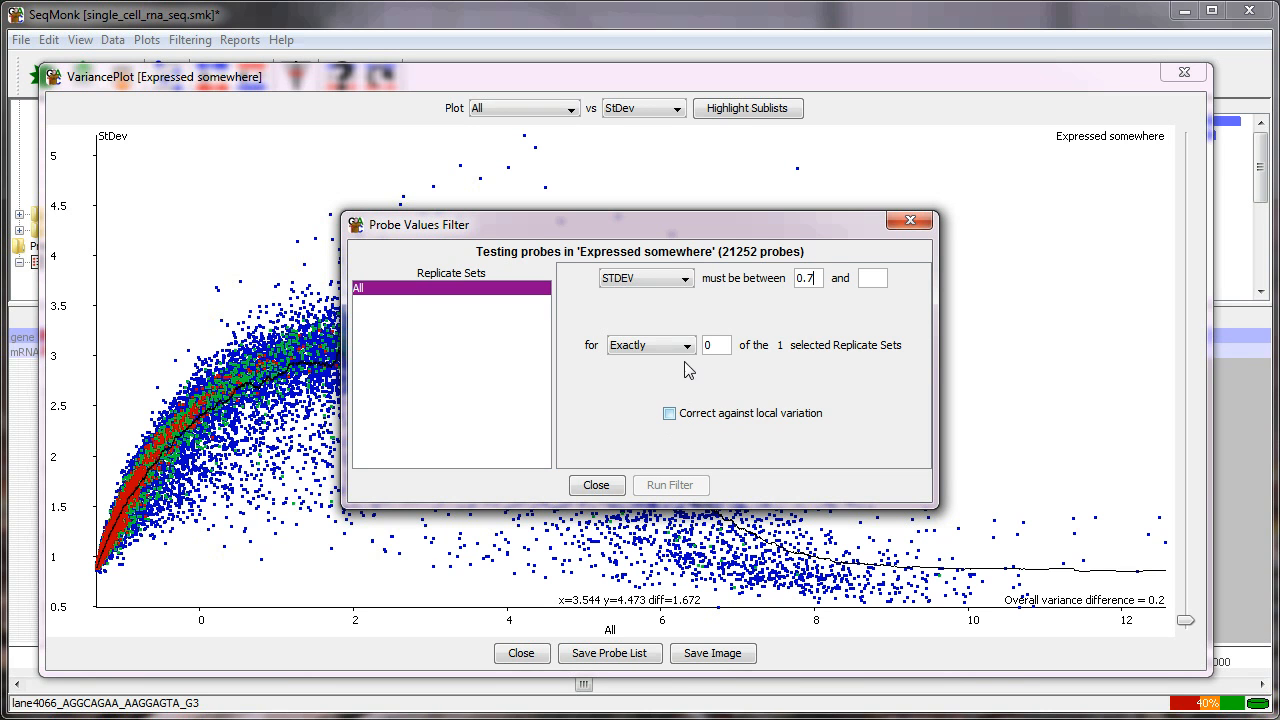
double_click(714, 345)
type("1")
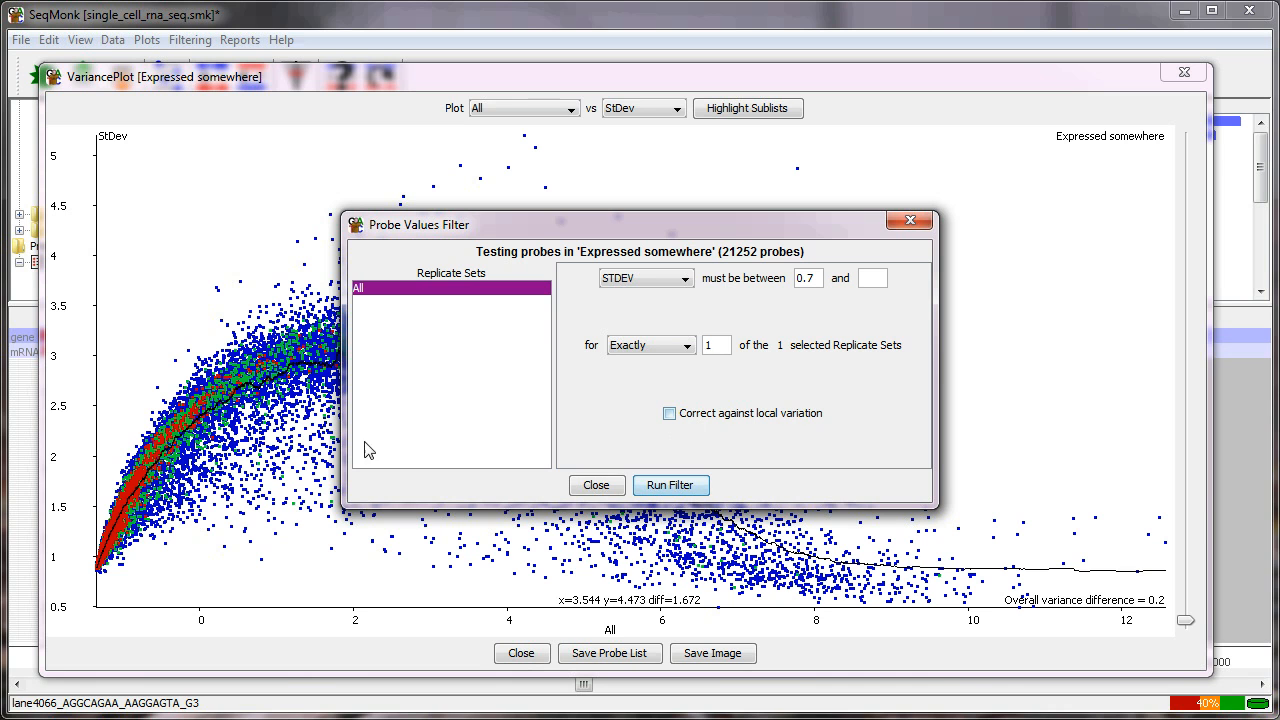
left_click(680, 416)
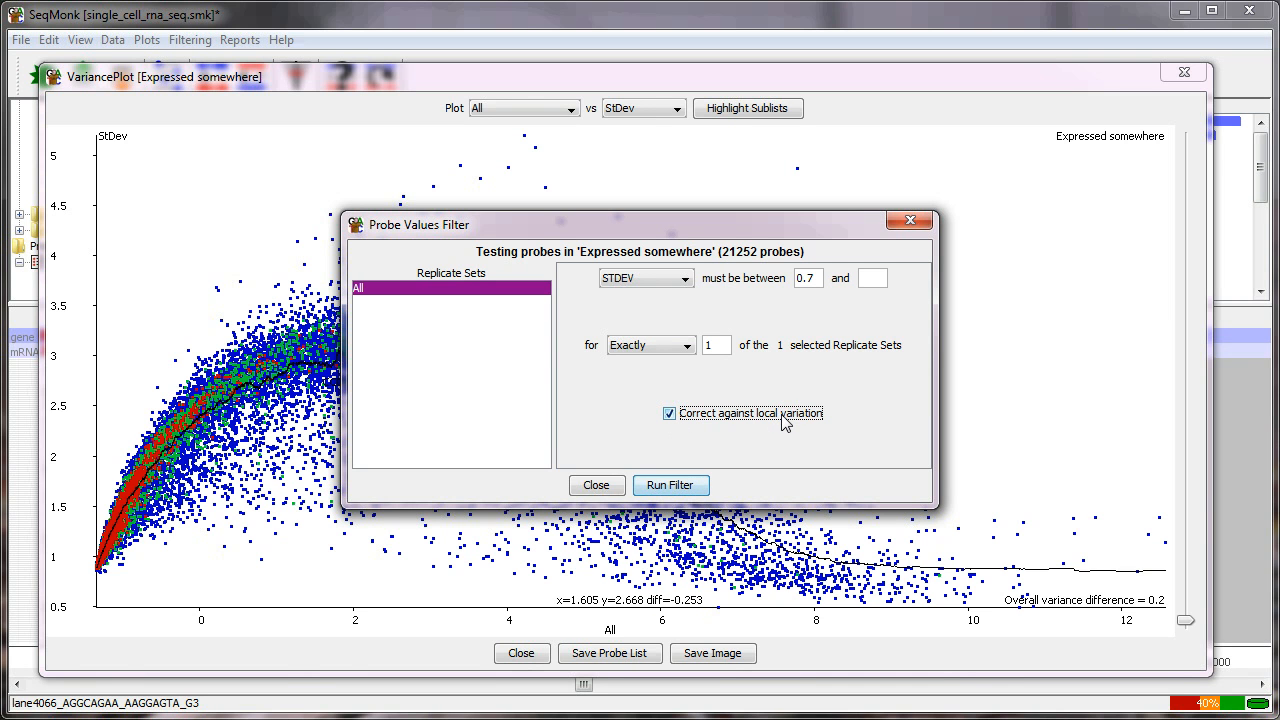
Step: Run the variance filter, save the probe list as "STDEV above 0.7" and close the filter
left_click(672, 485)
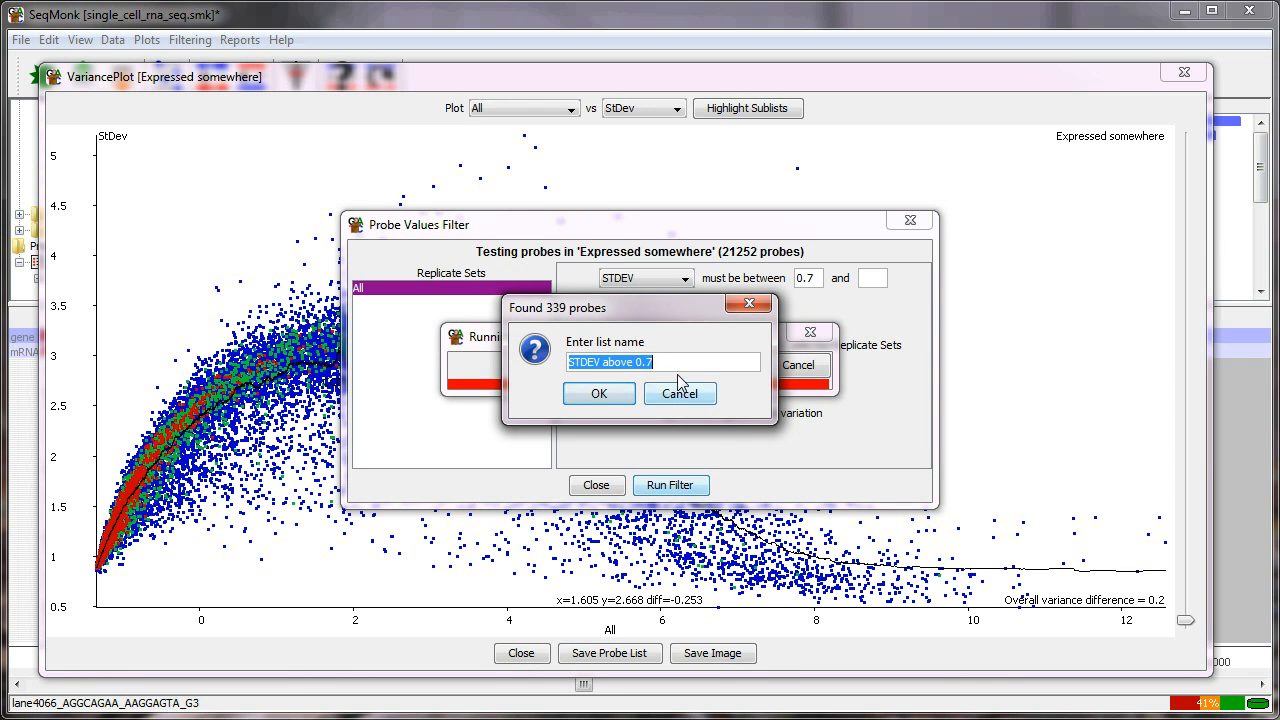
left_click(625, 393)
left_click(596, 486)
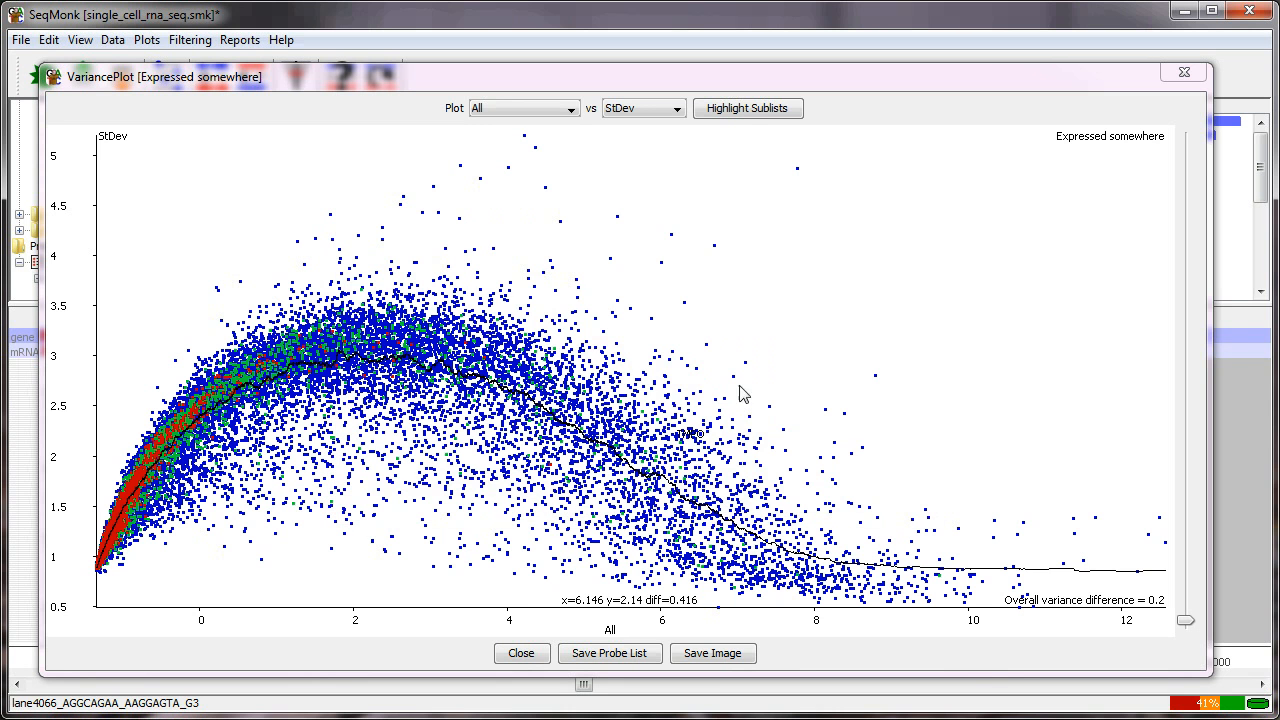
Step: Highlight the "STDEV above 0.7" sublist in the StDev variation plot
left_click(748, 108)
left_click(420, 242)
left_click(560, 326)
left_click(660, 541)
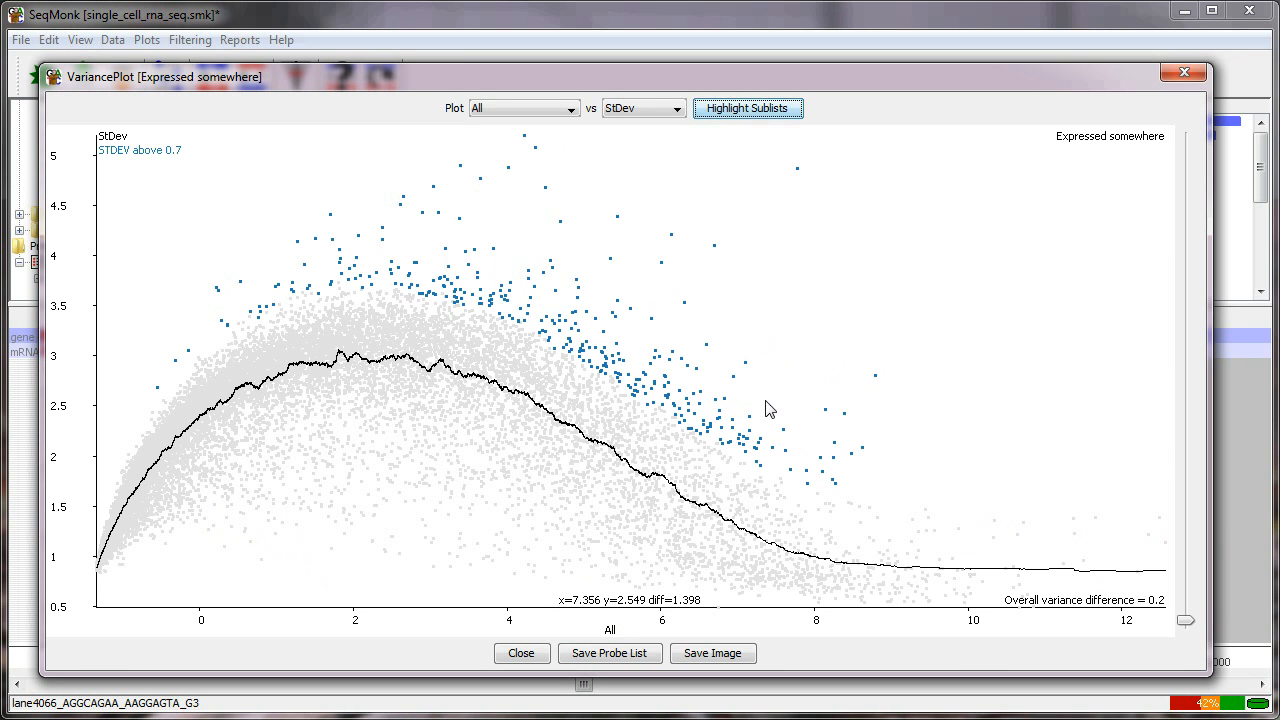
Step: Remove the highlighted sublist from the variation plot and switch the plotted measure to Unmeasured
left_click(755, 111)
left_click(737, 230)
left_click(668, 350)
left_click(665, 540)
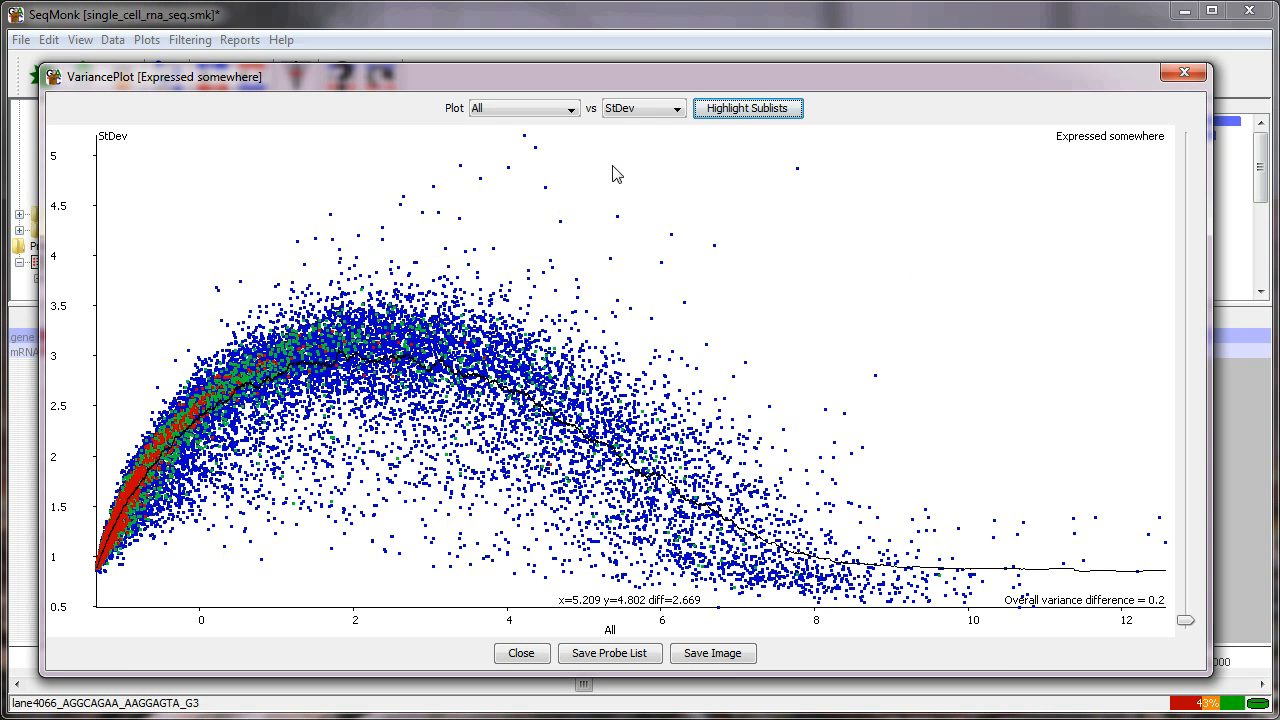
left_click(646, 110)
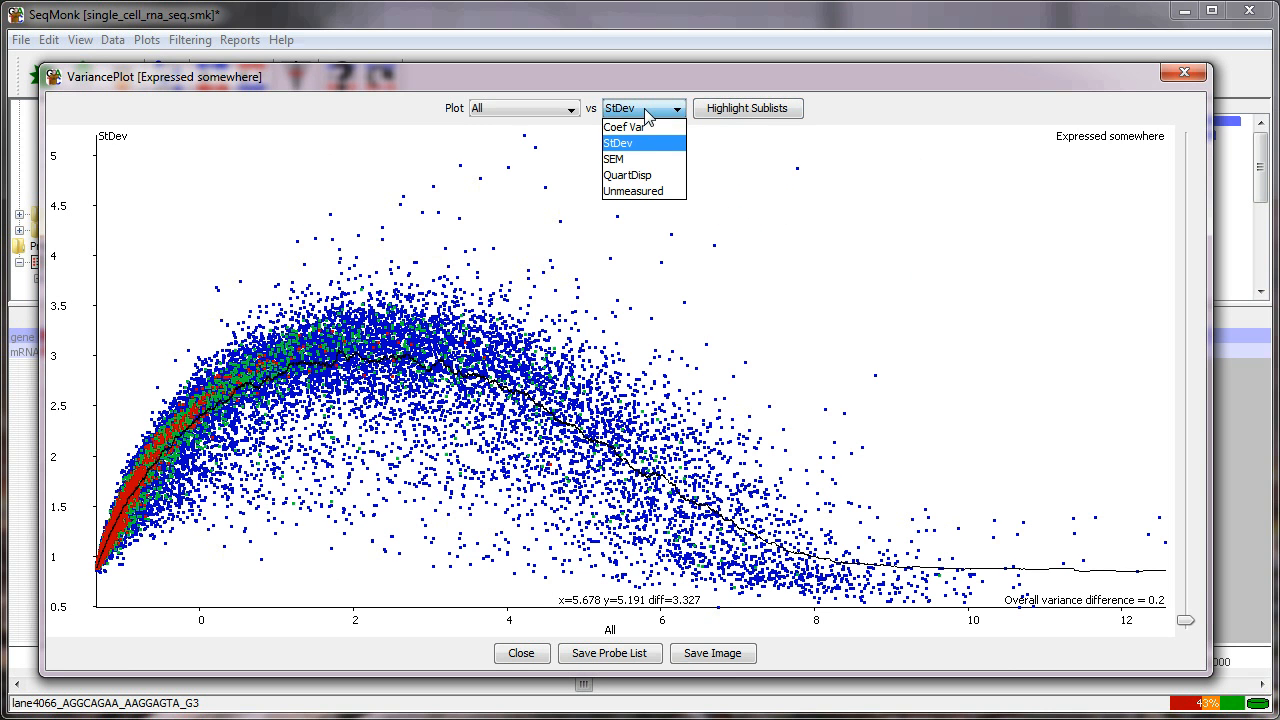
left_click(636, 192)
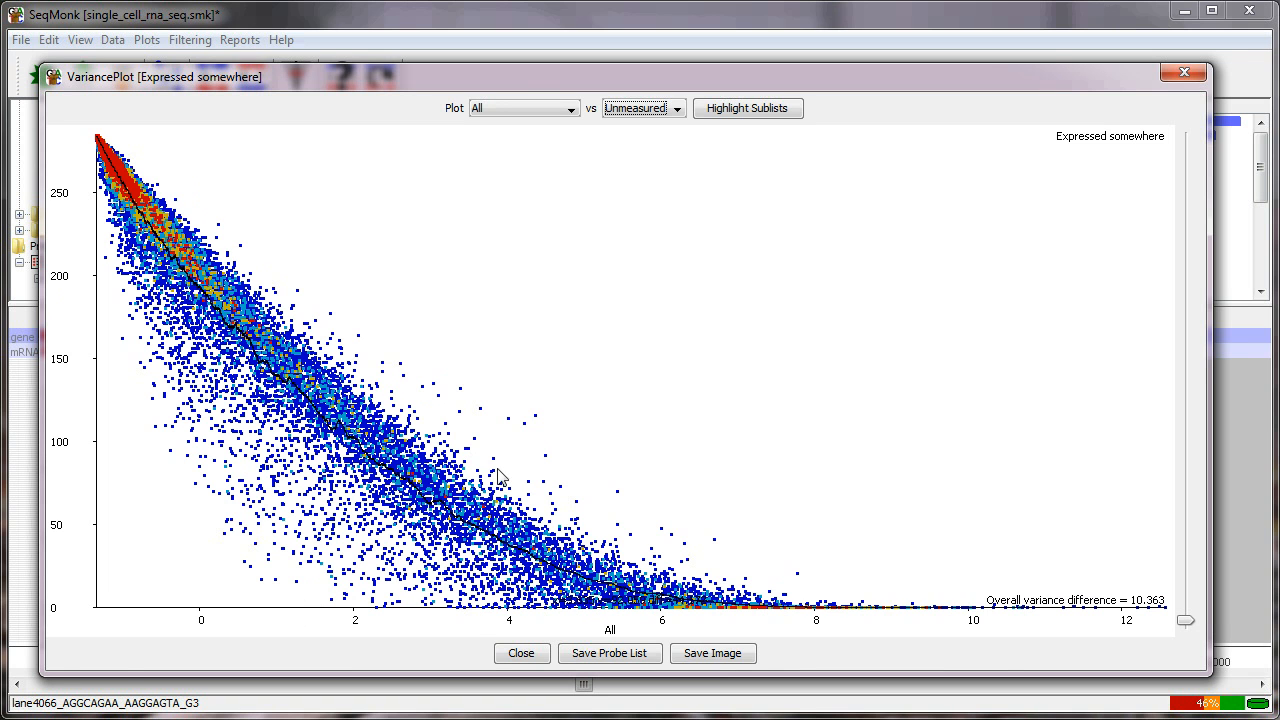
Step: Highlight the "STDEV above 0.7" sublist in the Unmeasured plot, examine it and close the variation plot
left_click(743, 110)
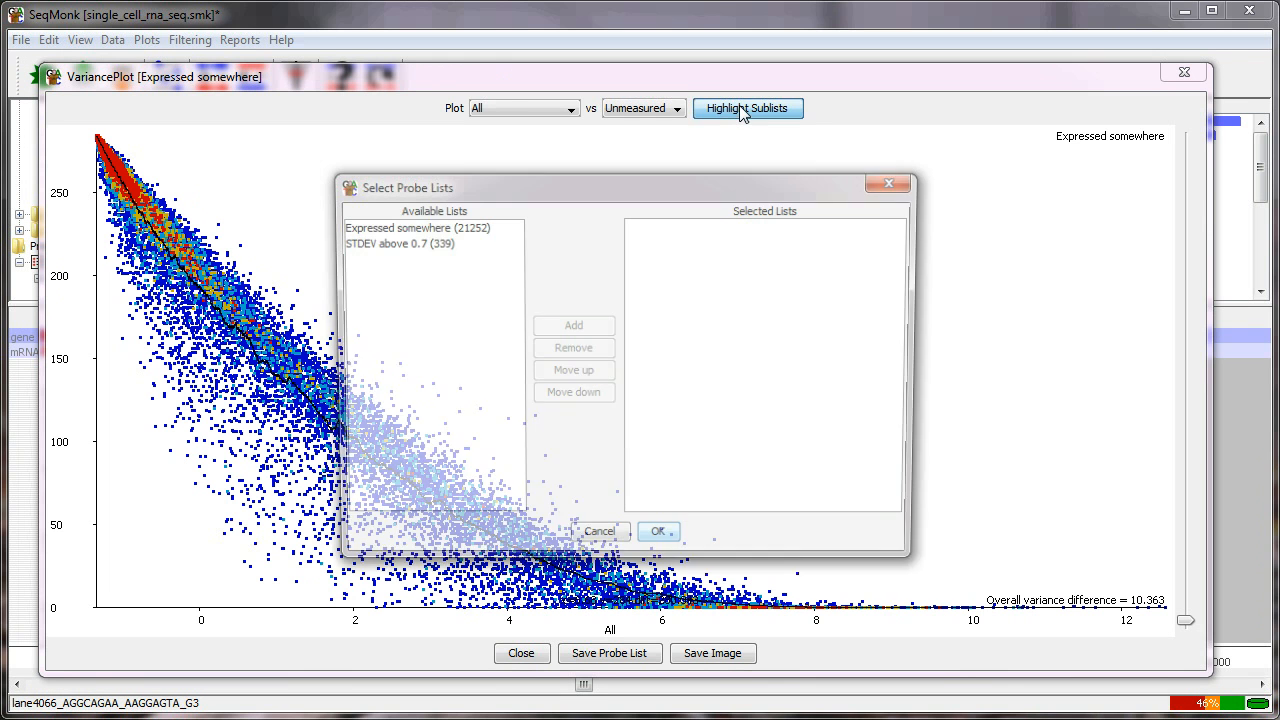
left_click(416, 243)
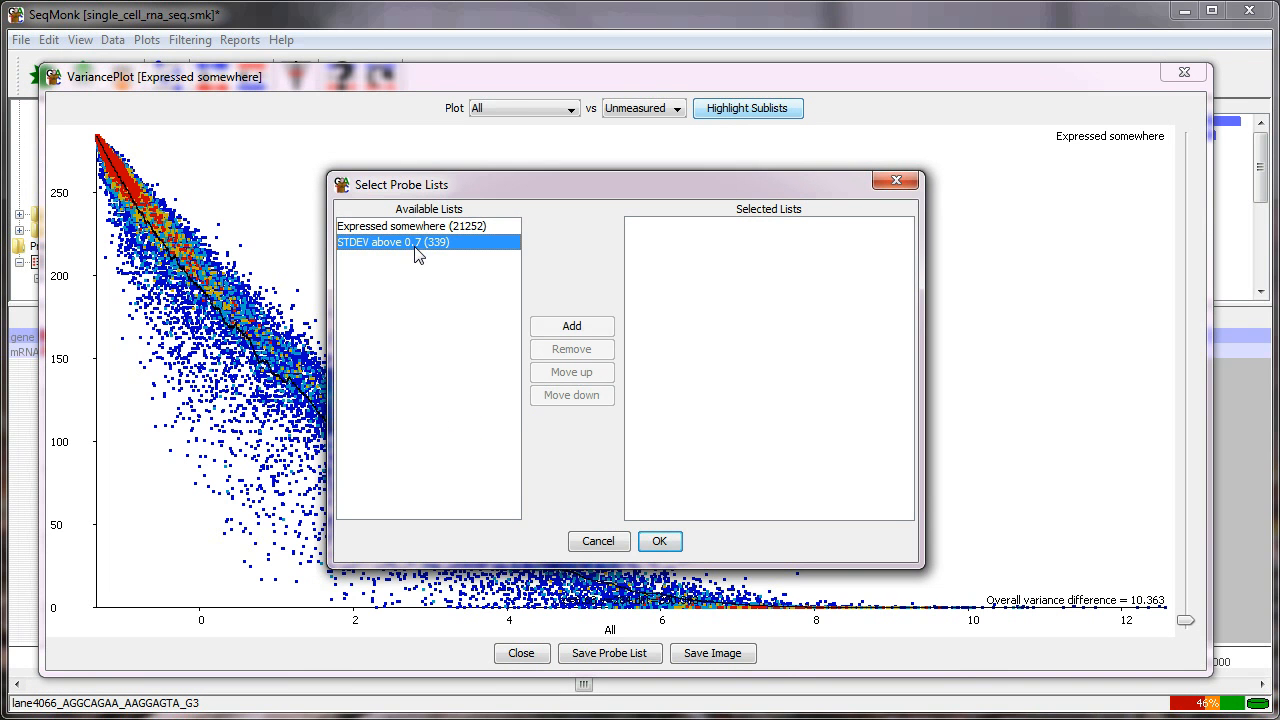
left_click(571, 327)
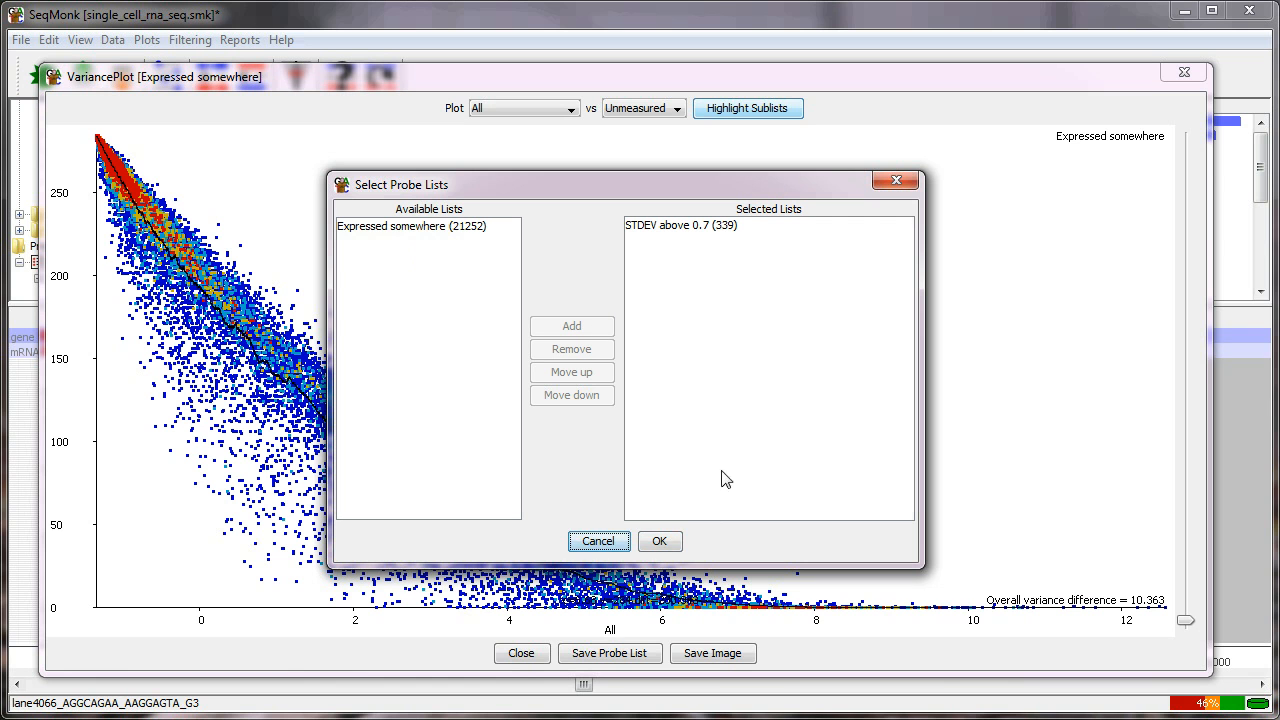
left_click(659, 541)
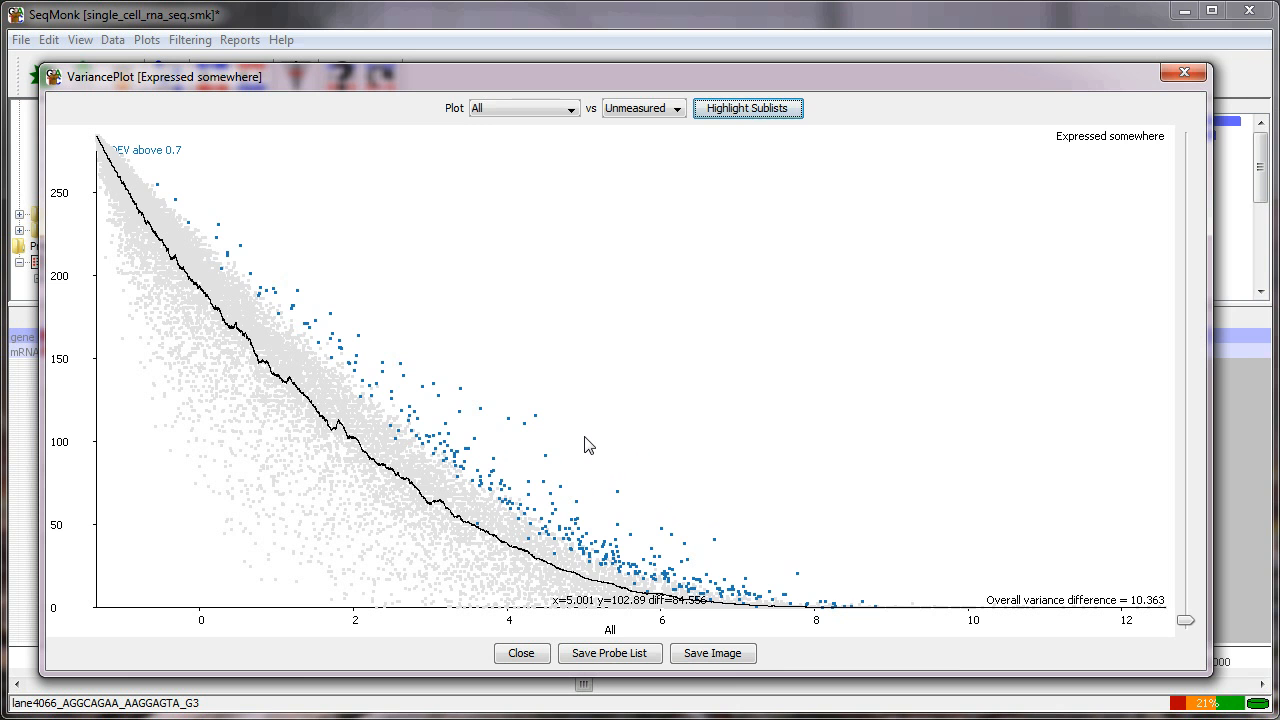
left_click(1184, 73)
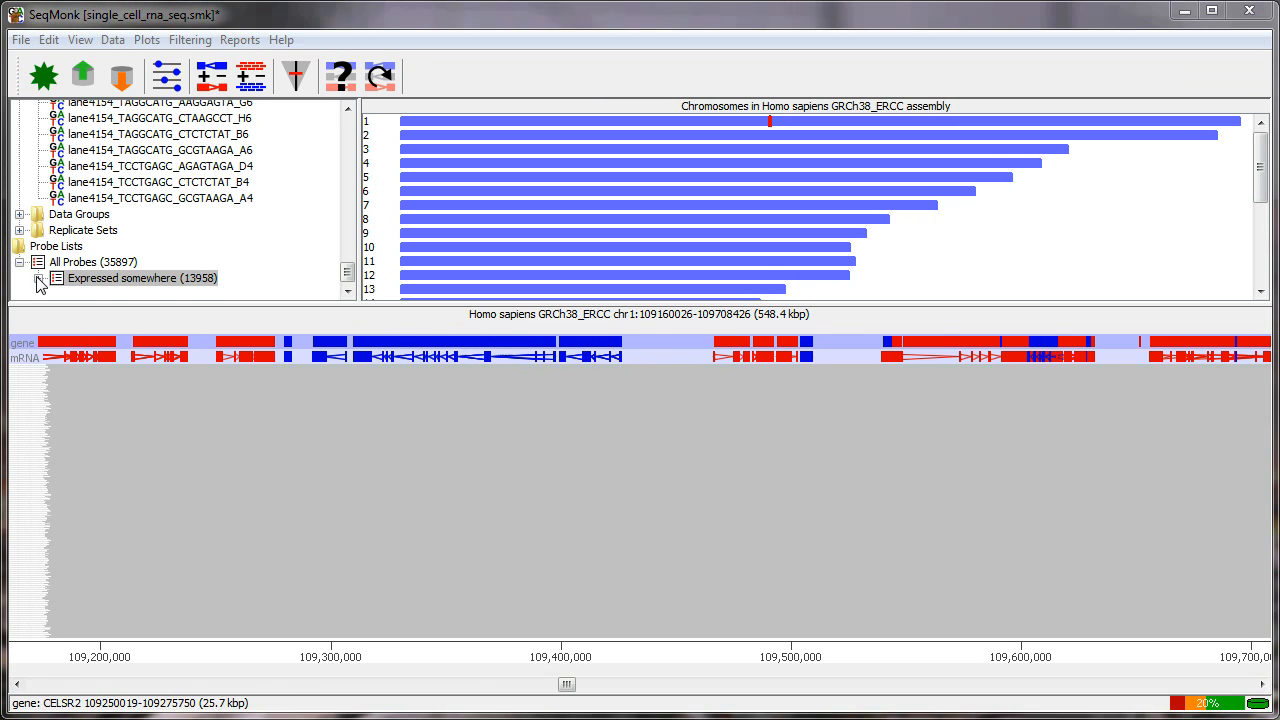
Step: Make "STDEV above 0.7" the active probe list, and open an enlarged DataStore Tree for it
left_click(38, 278)
left_click(150, 280)
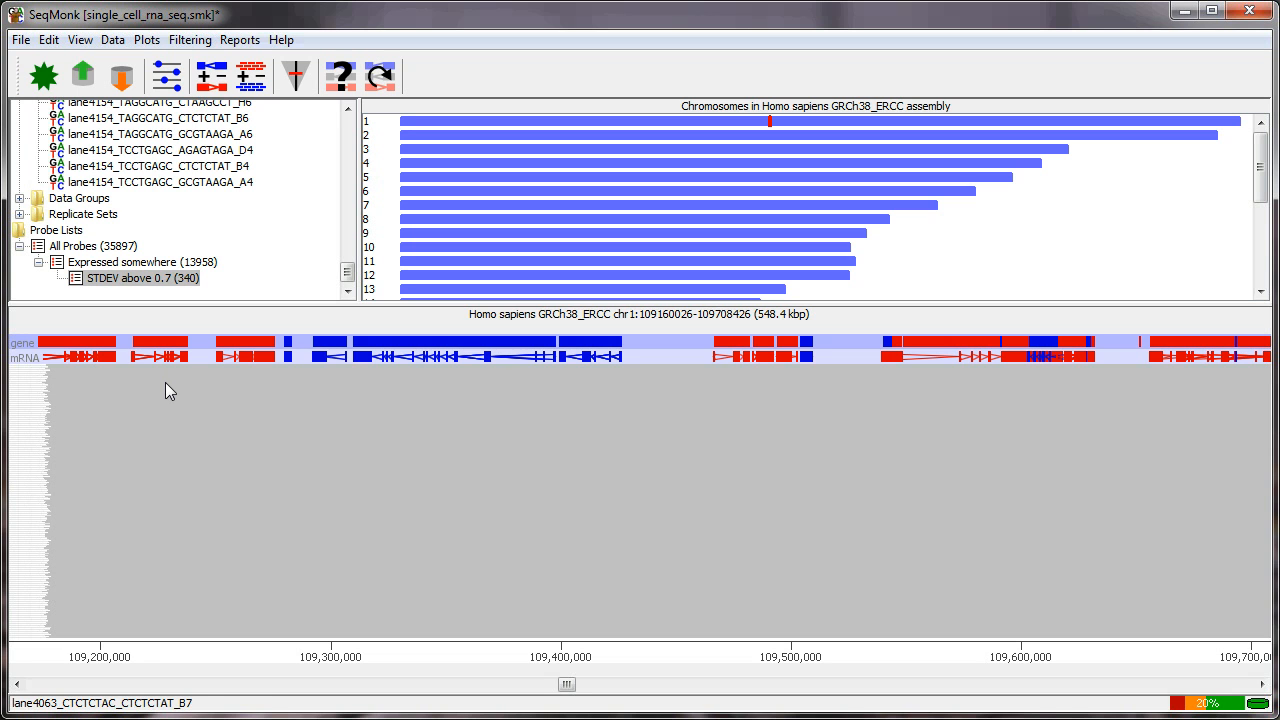
left_click(147, 40)
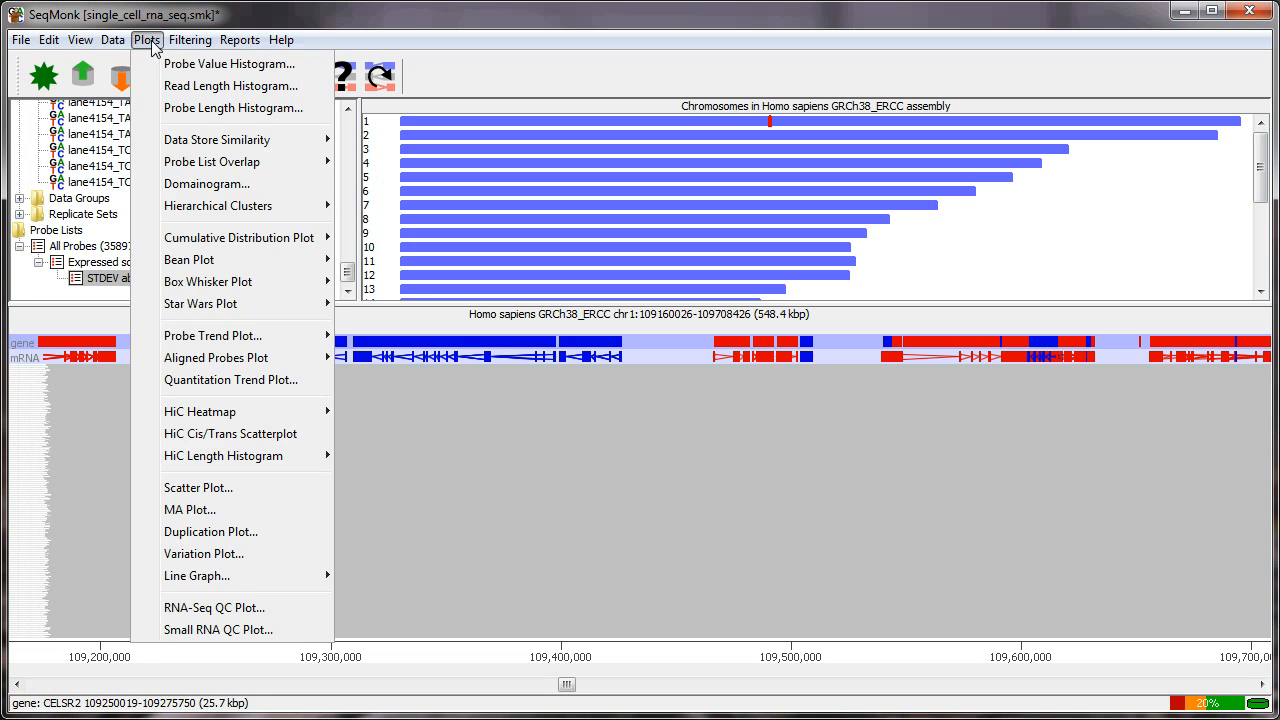
mouse_move(236, 142)
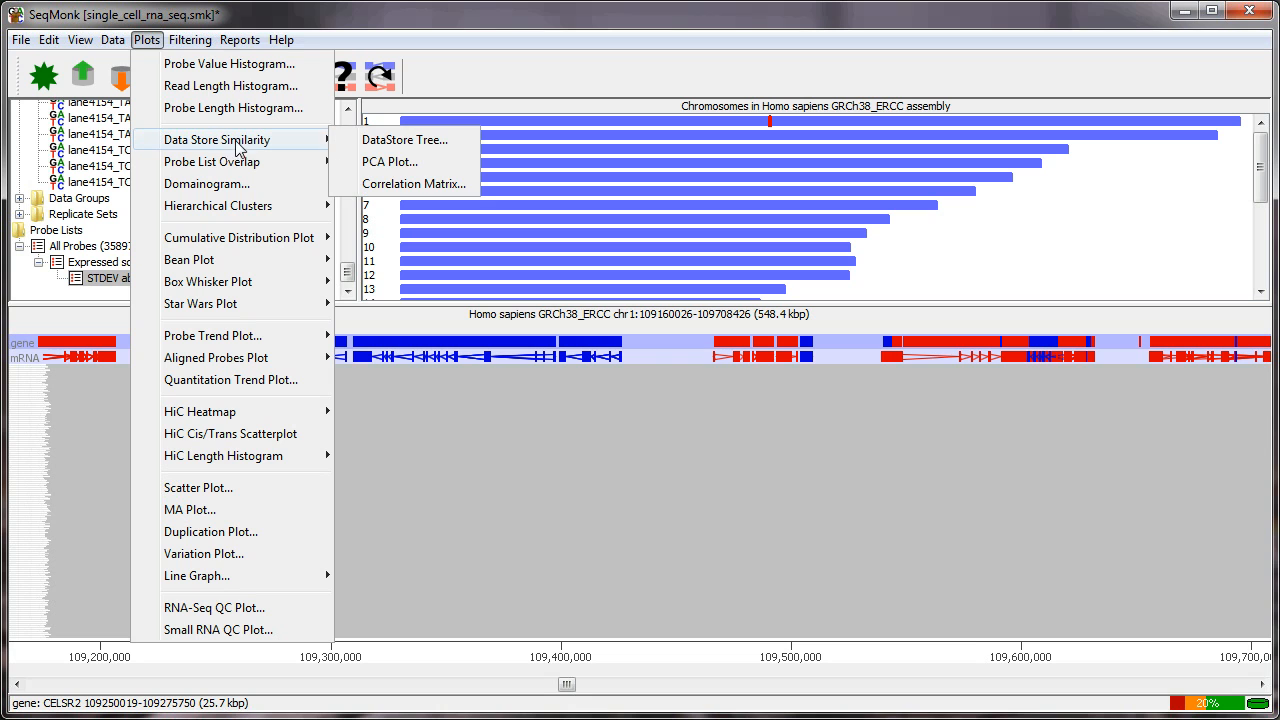
left_click(401, 141)
left_click_drag(632, 8, 588, 32)
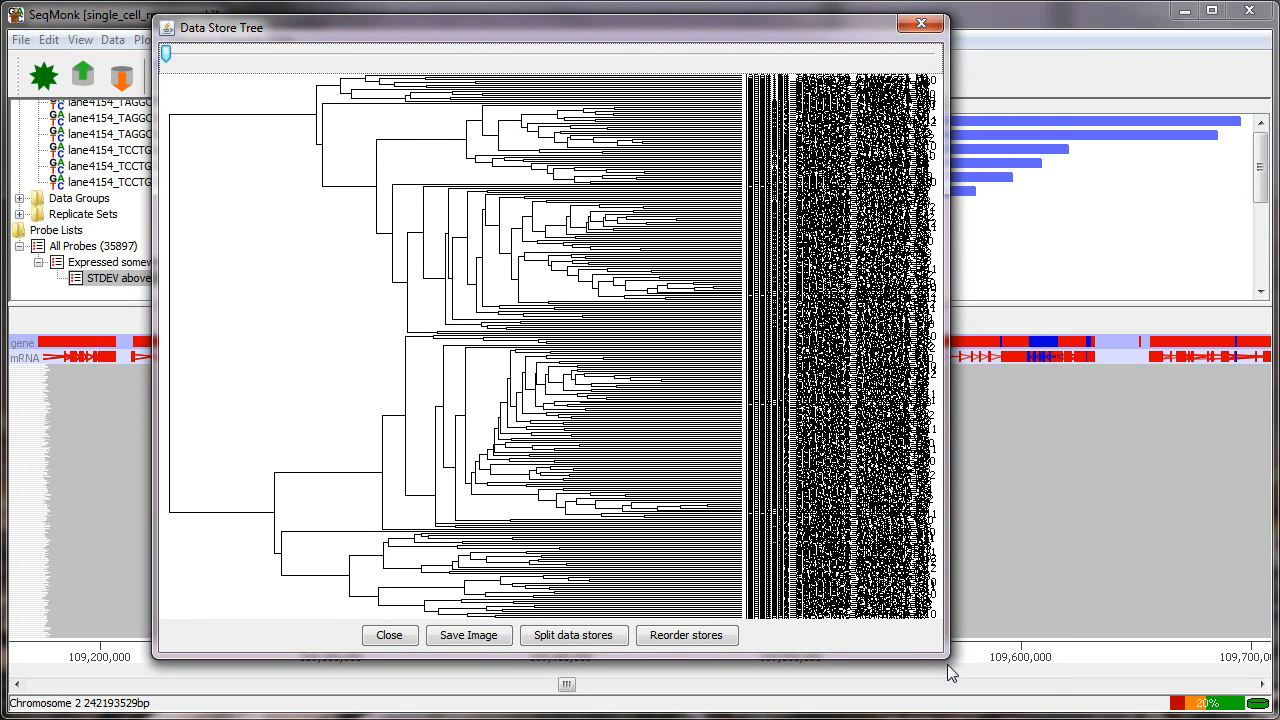
left_click_drag(947, 657, 1124, 703)
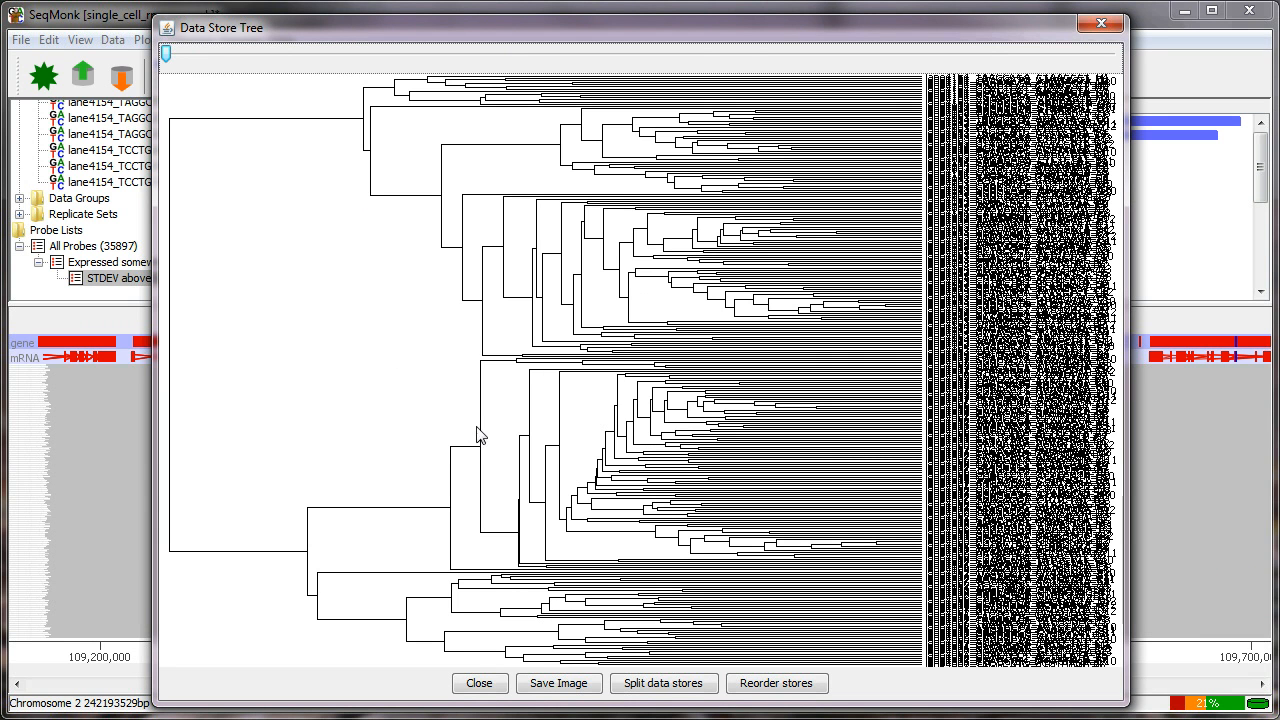
Step: Reorder the data stores by the tree and split them into replicate sets with a cut across the four main branches
left_click(812, 685)
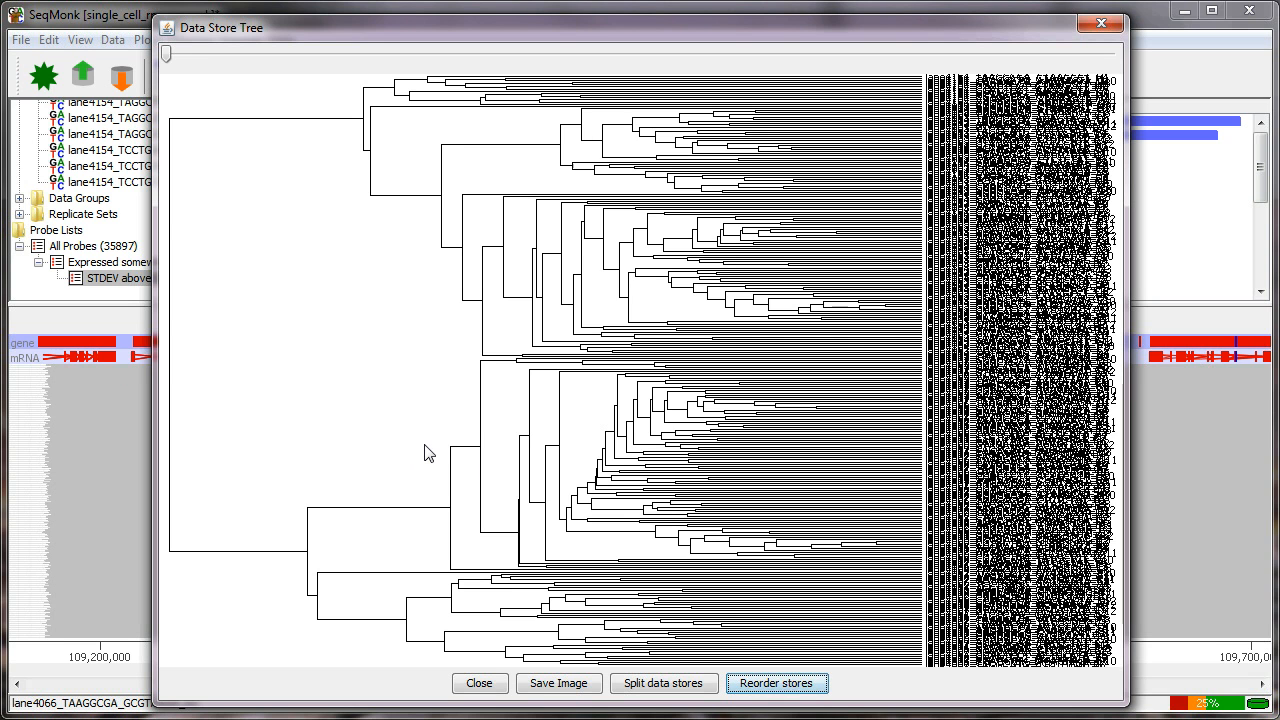
left_click_drag(166, 54, 438, 70)
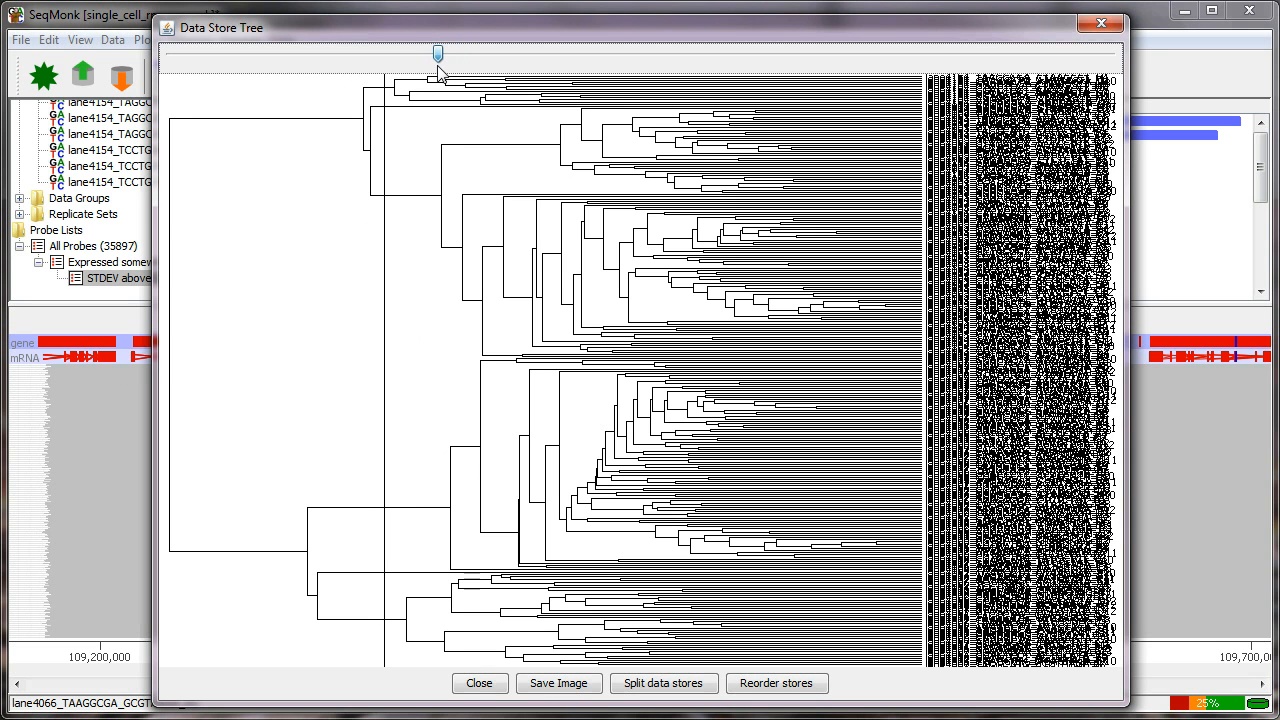
left_click(663, 684)
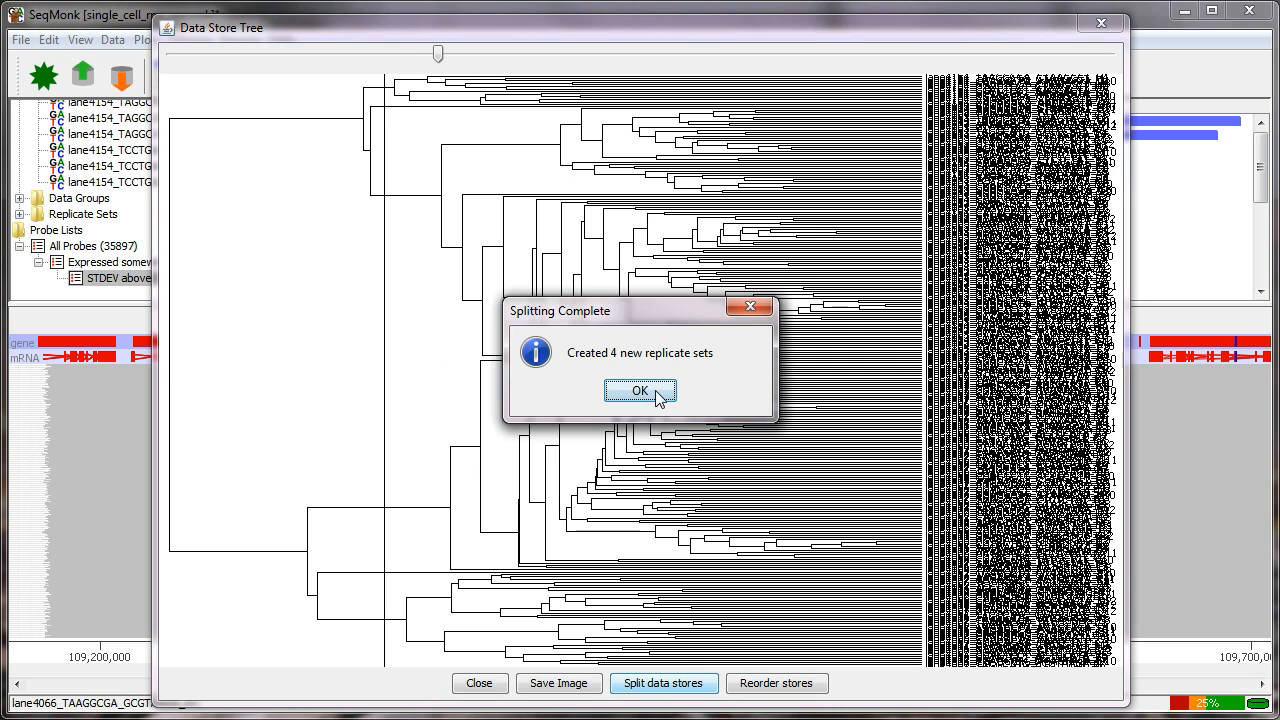
Step: Close the DataStore Tree and draw a per-probe normalised hierarchical cluster heatmap of the "STDEV above 0.7" list
left_click(656, 396)
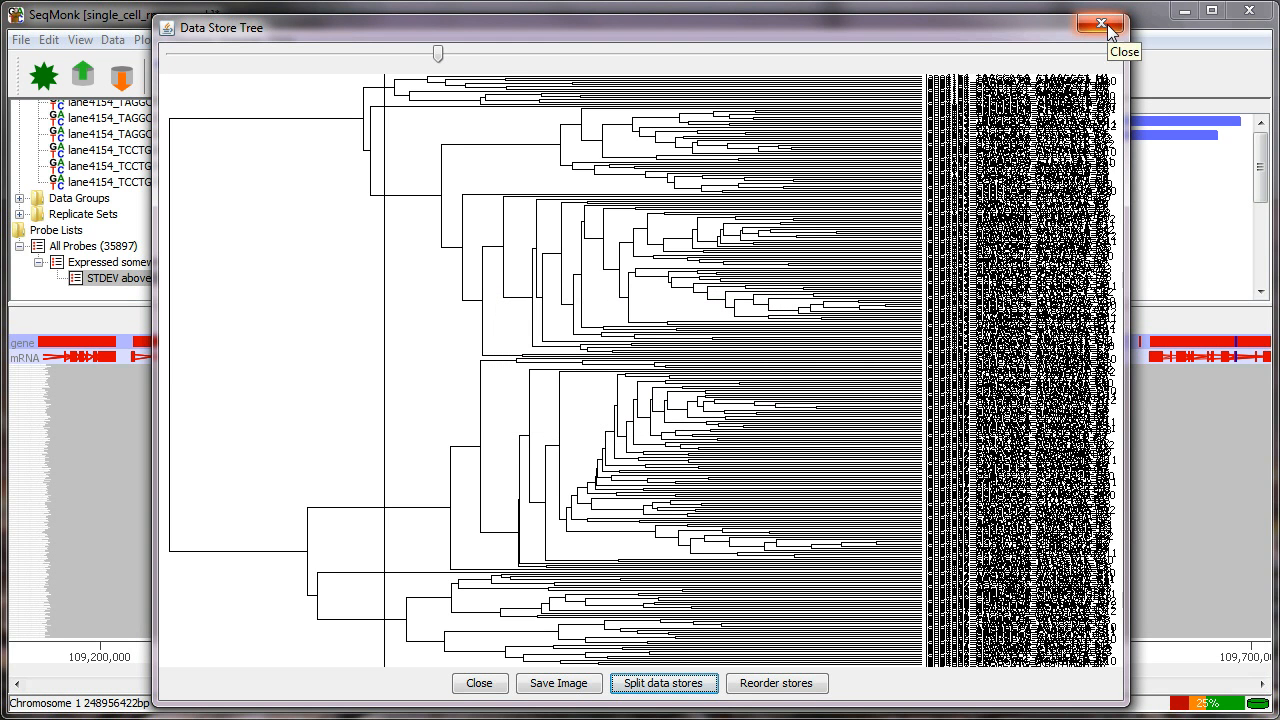
left_click(1104, 25)
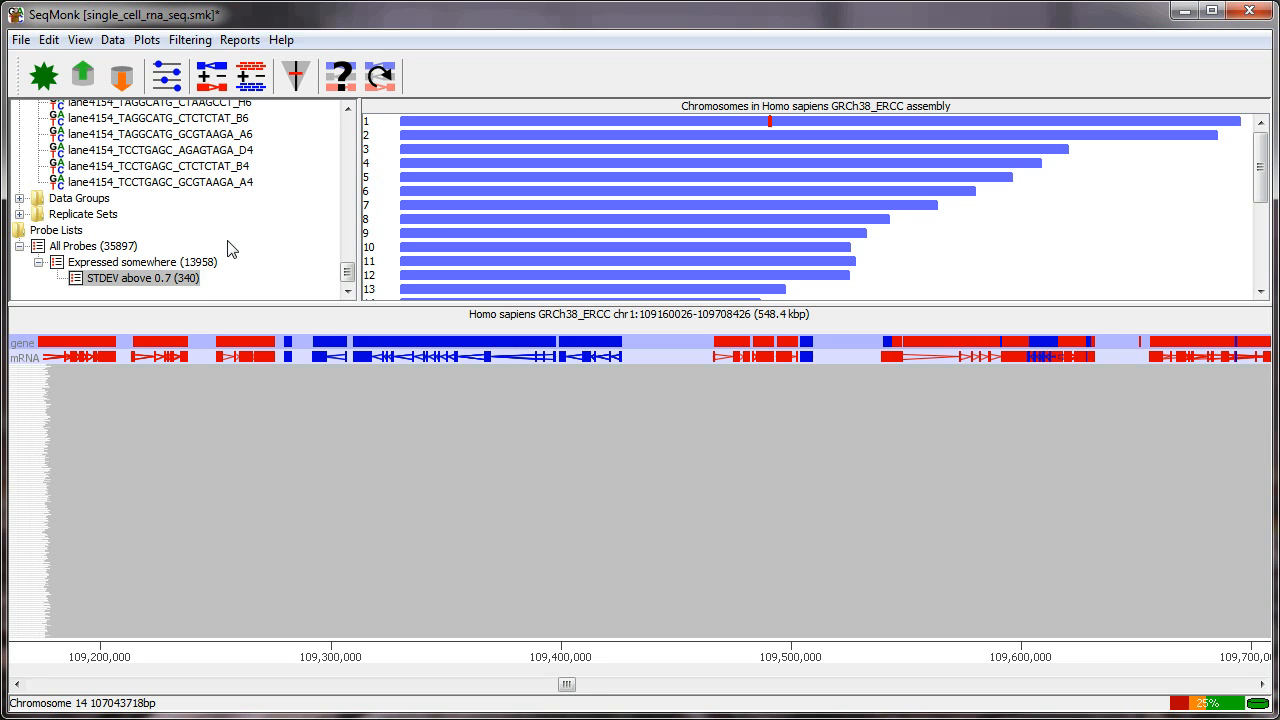
left_click(147, 40)
mouse_move(251, 207)
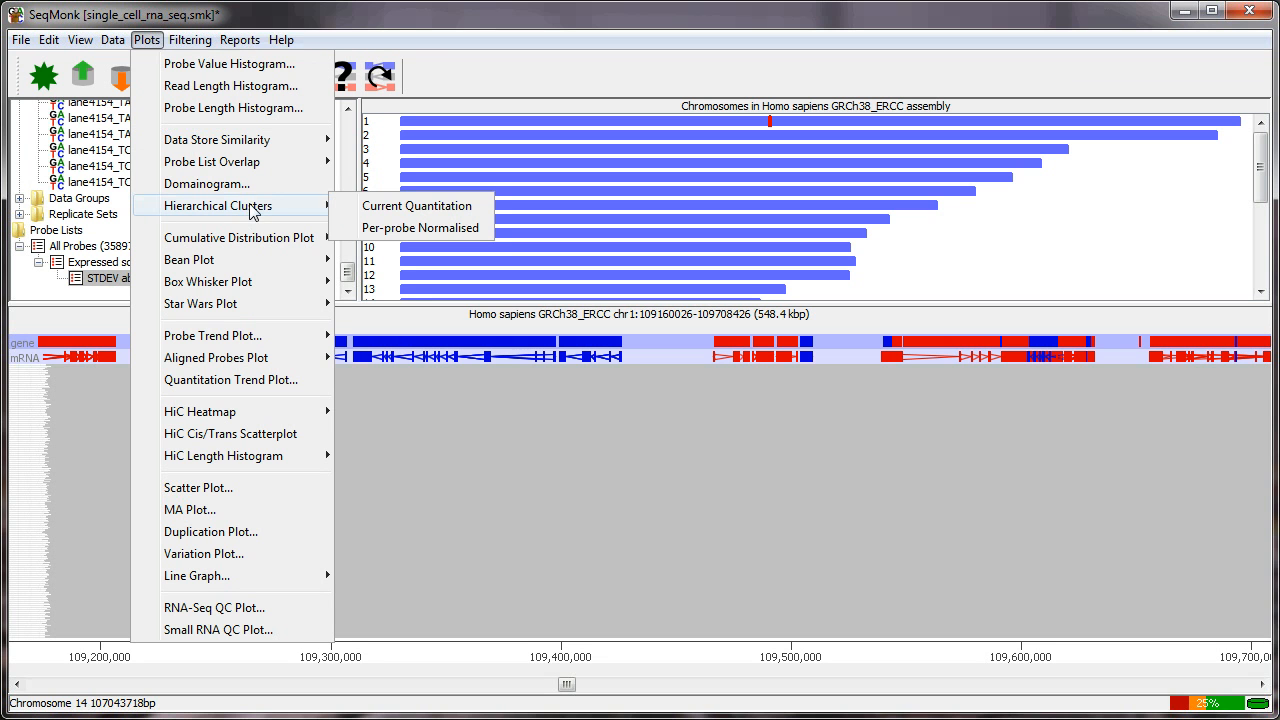
left_click(425, 230)
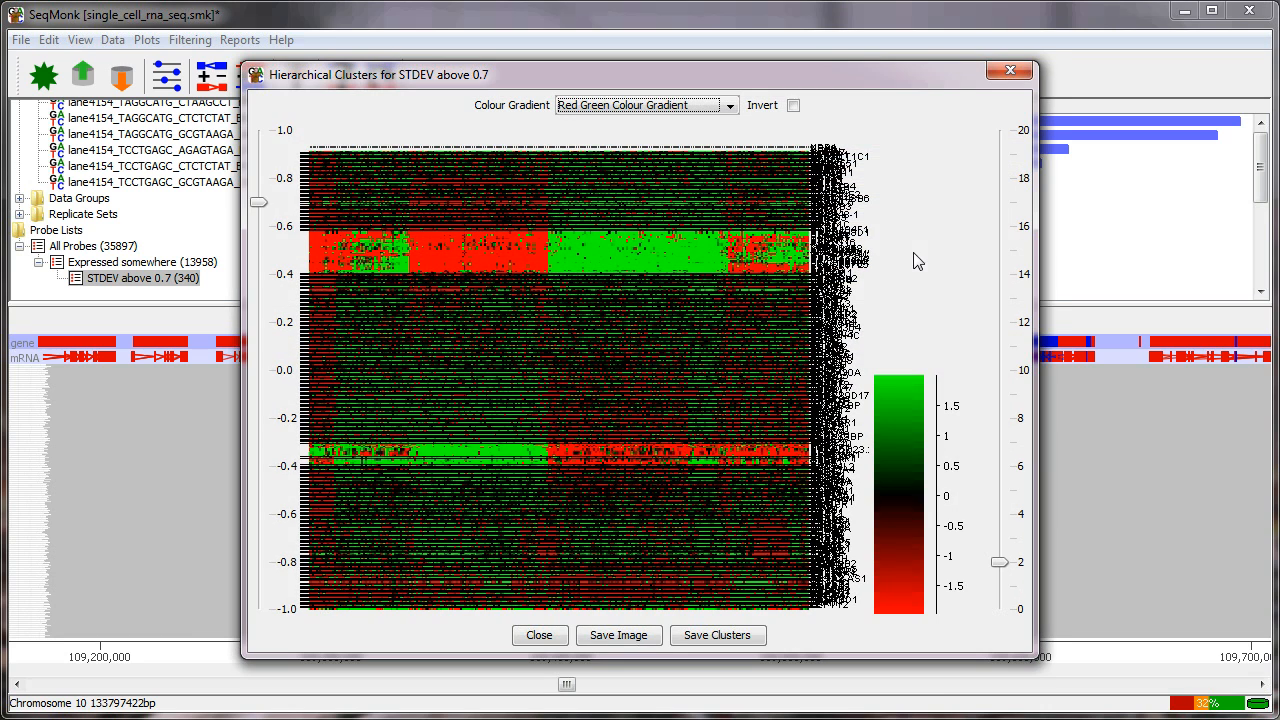
Step: Lower the heatmap's cluster cutoff to about -0.6, set its colour scale to about 2.8, and enlarge the window
left_click_drag(258, 203, 255, 537)
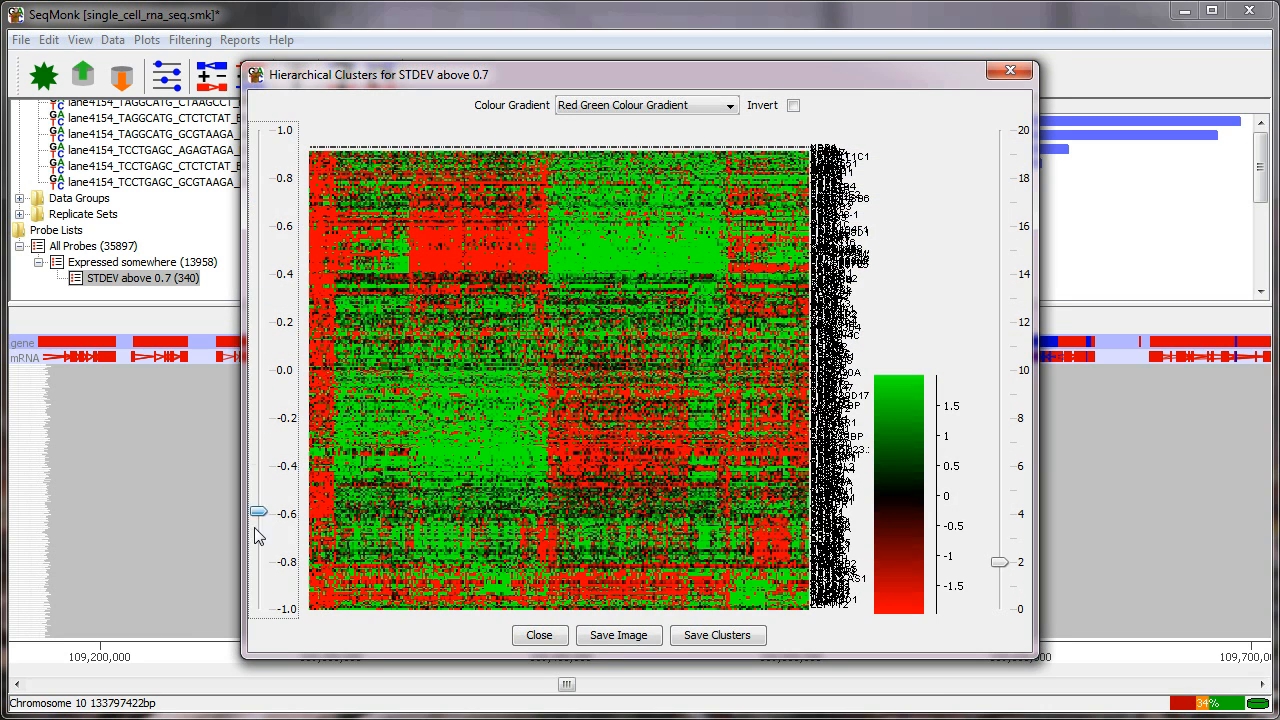
left_click(1000, 564)
left_click_drag(1003, 567, 1000, 542)
left_click_drag(721, 75, 510, 49)
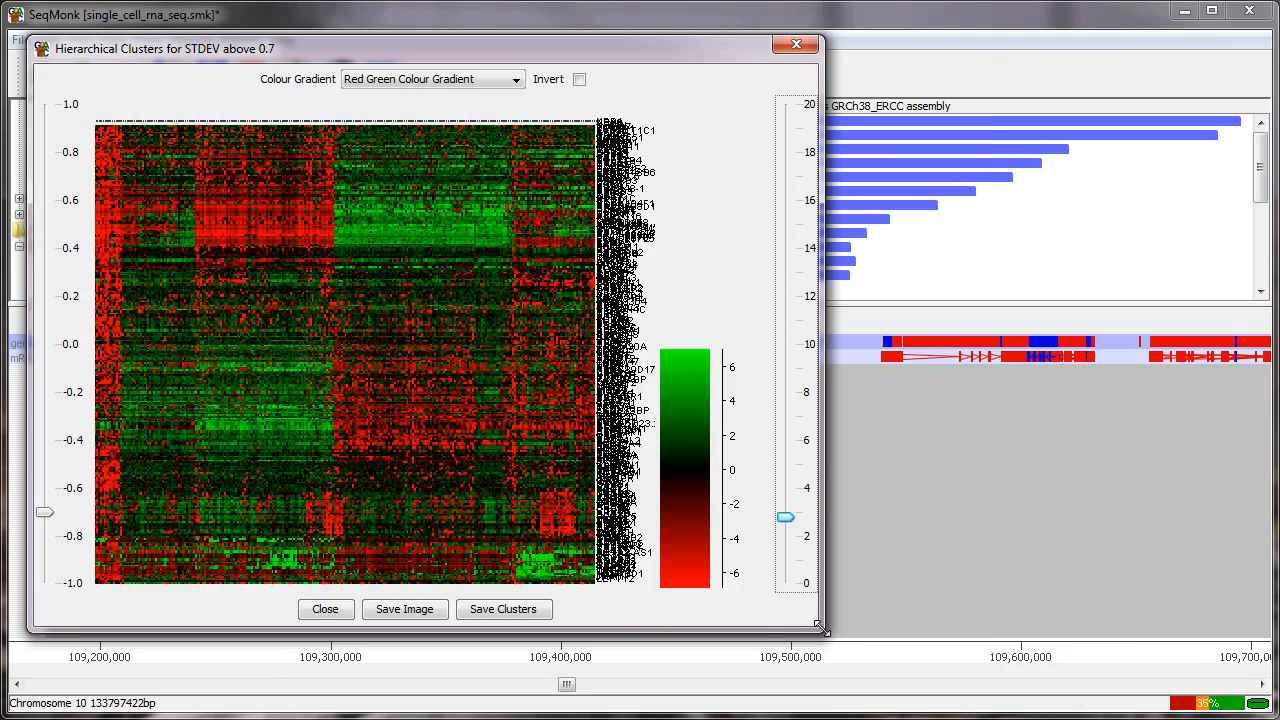
left_click_drag(819, 627, 1227, 681)
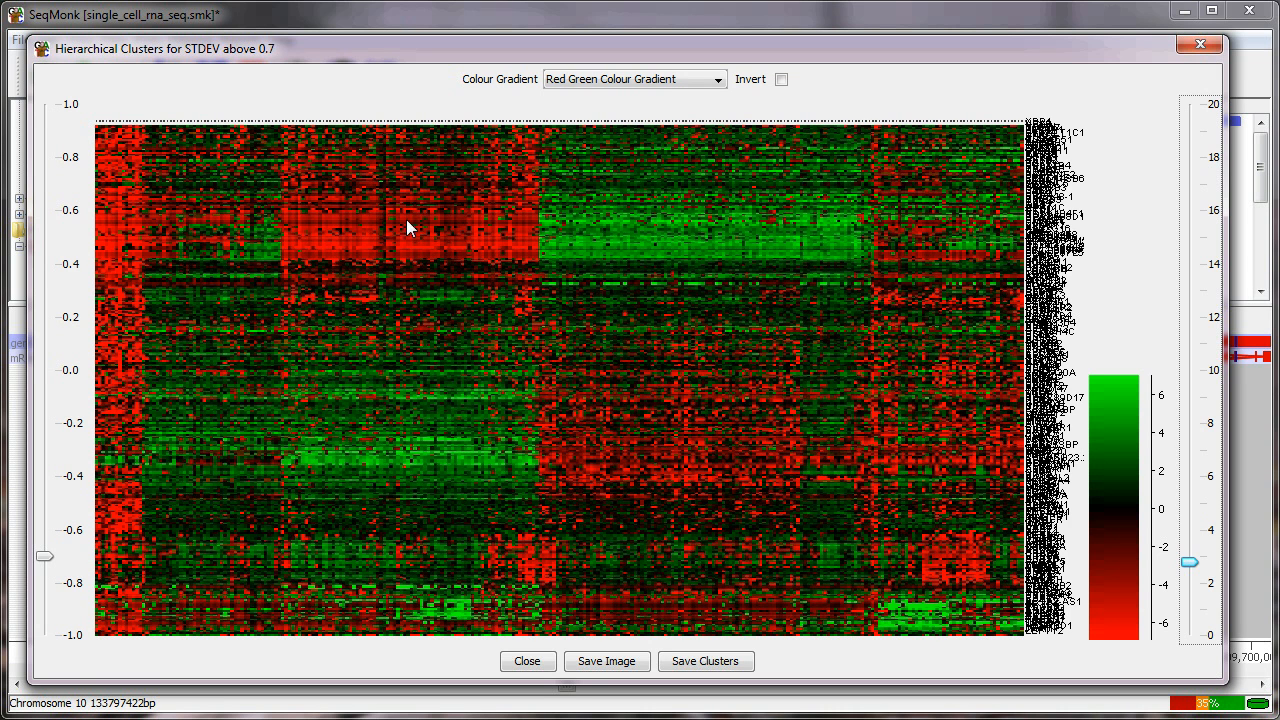
Step: Set the cluster cutoff to about 0.46, save the resulting clusters as probe lists, and close the heatmap
left_click_drag(45, 556, 73, 252)
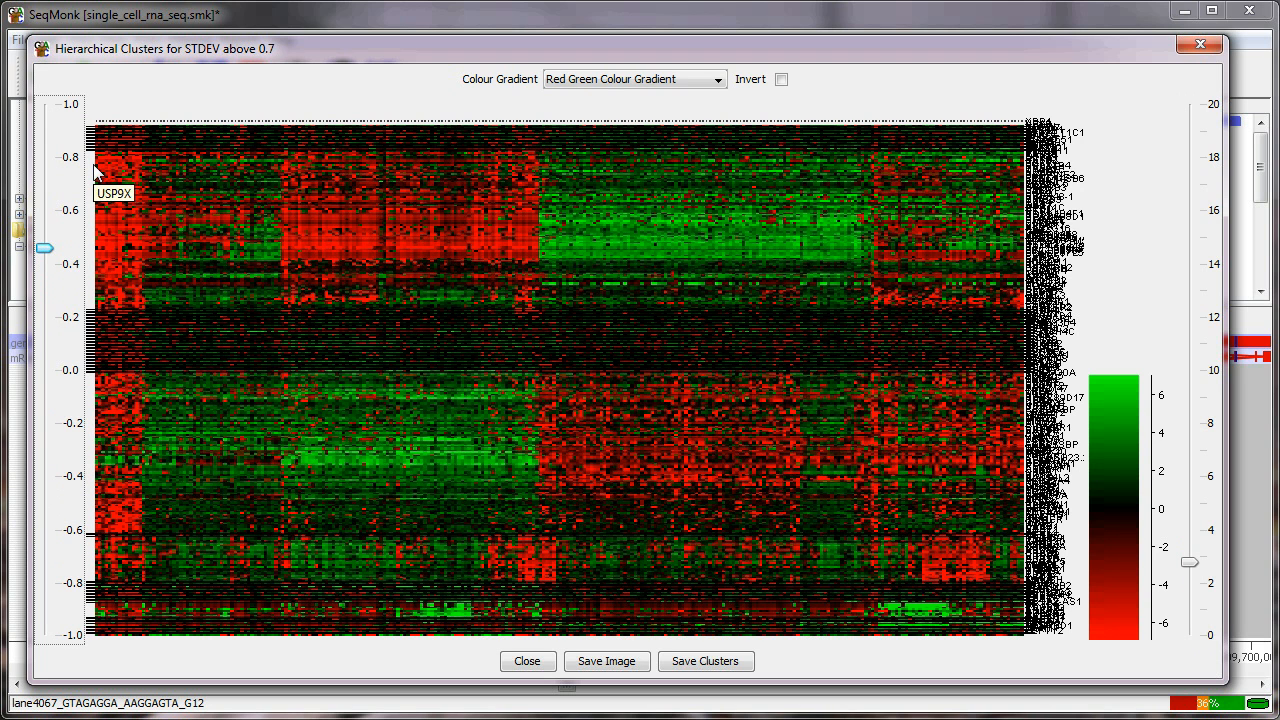
left_click(705, 661)
left_click(587, 394)
left_click(595, 398)
left_click_drag(613, 49, 1279, 365)
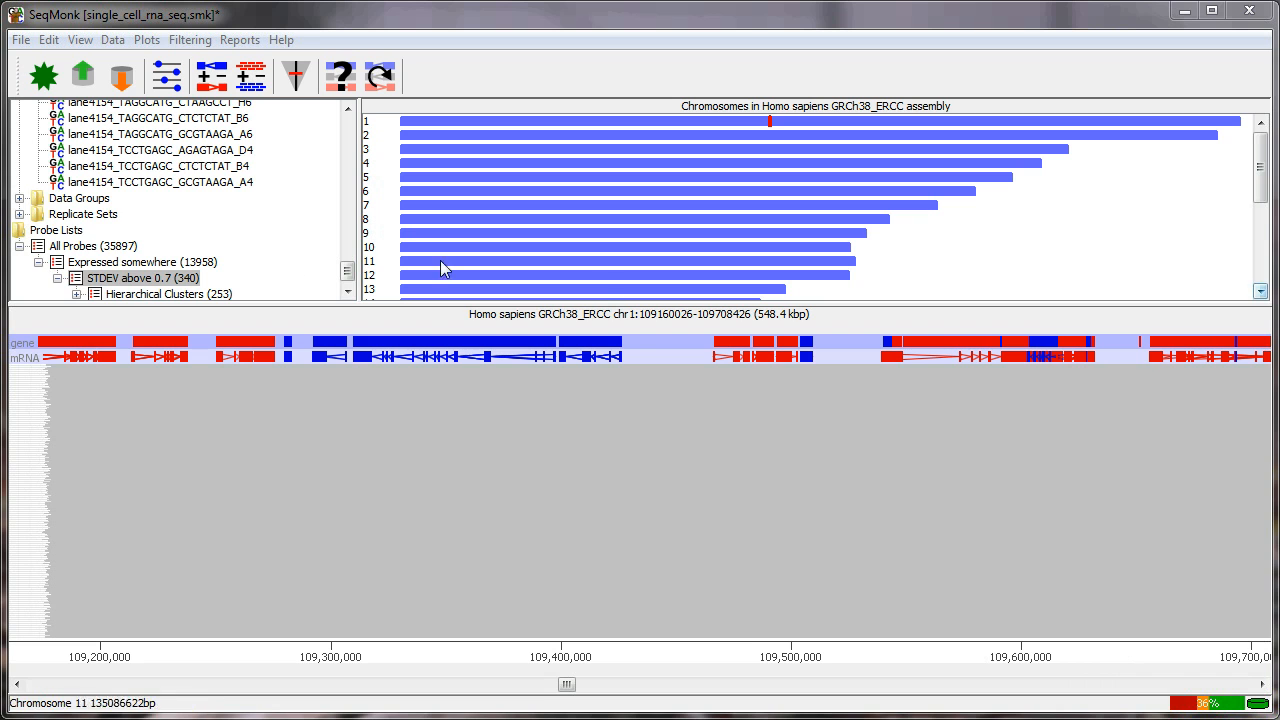
Step: Expand the saved Hierarchical Clusters list, look through its clusters and make Cluster 73 the active probe list
left_click(77, 293)
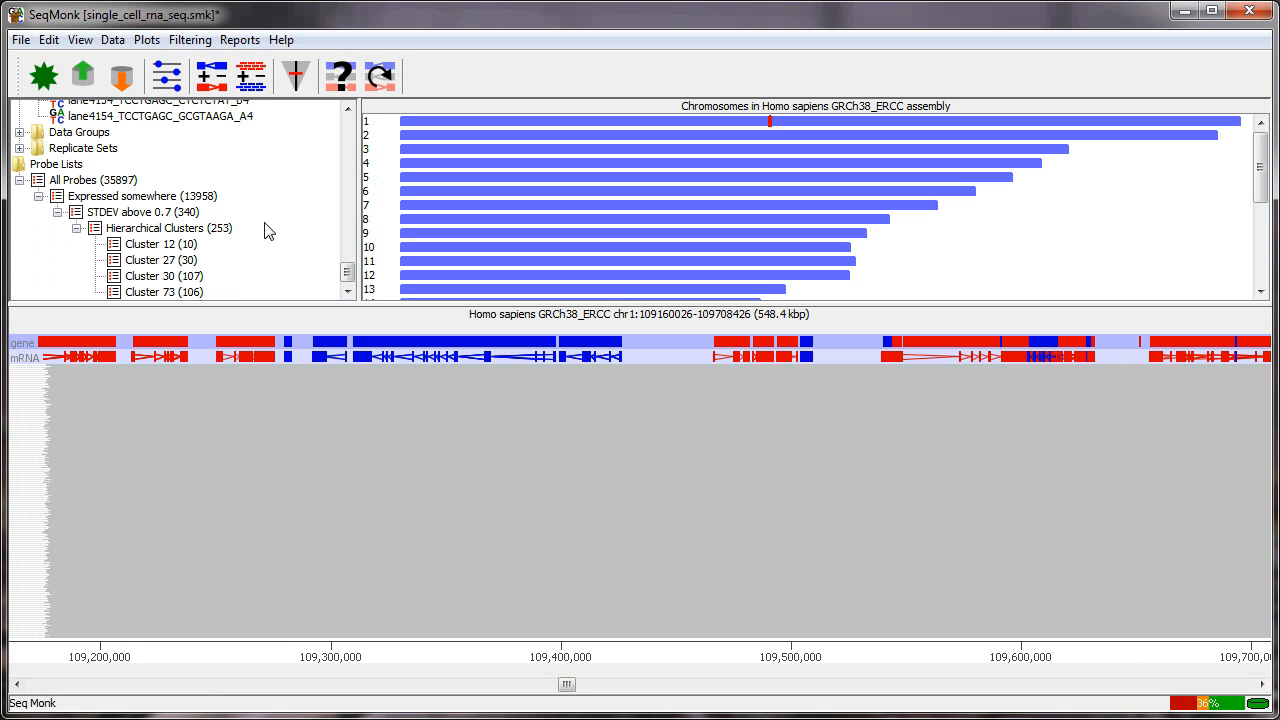
scroll(265, 230, "down", 1)
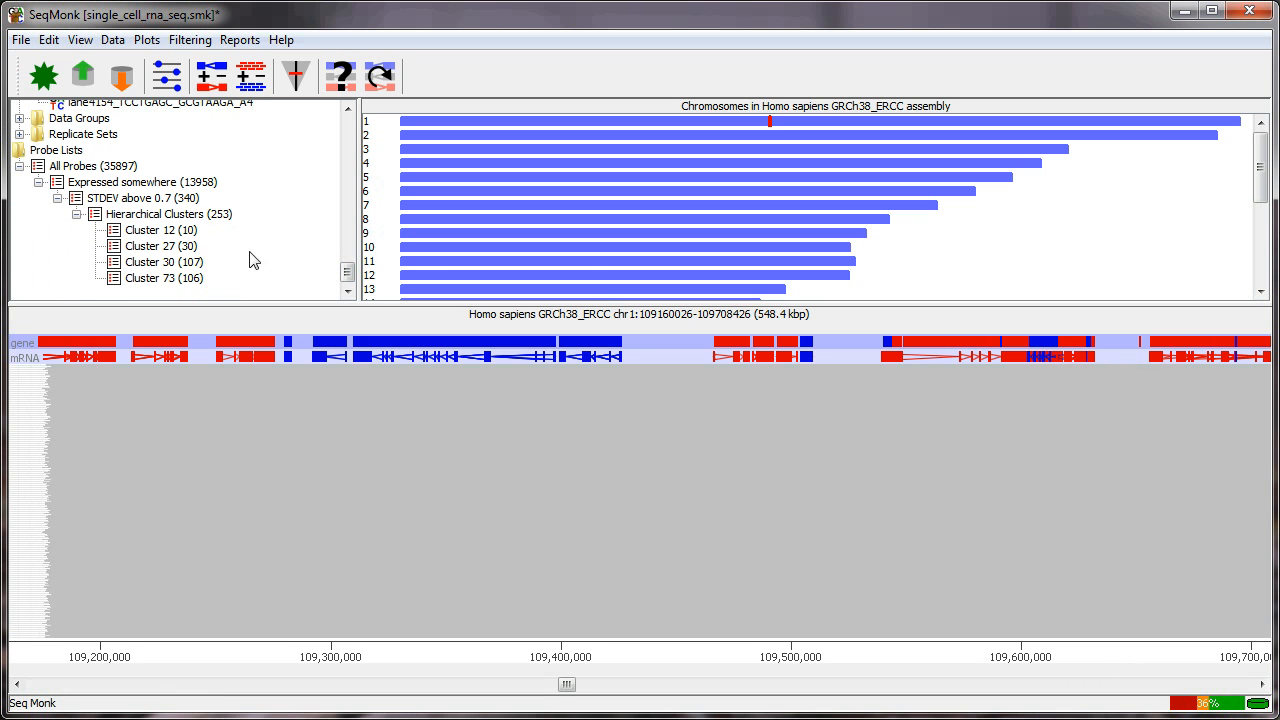
left_click(172, 277)
left_click(170, 265)
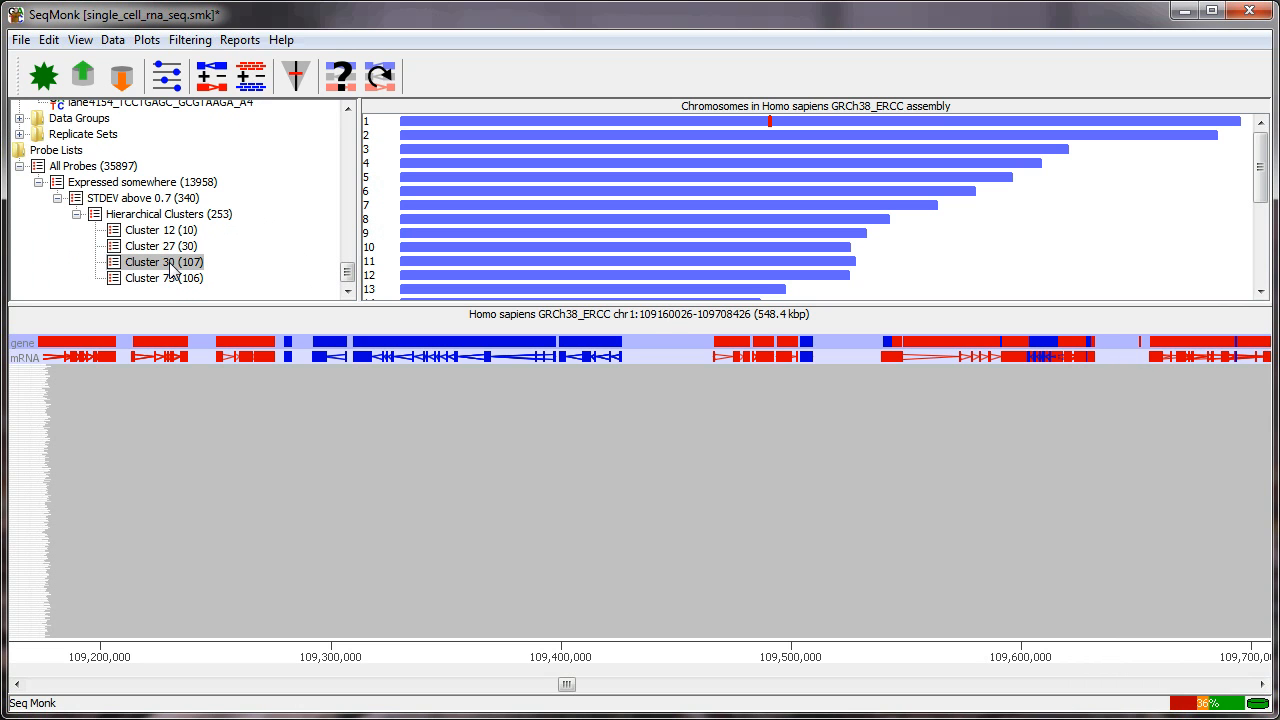
left_click(185, 249)
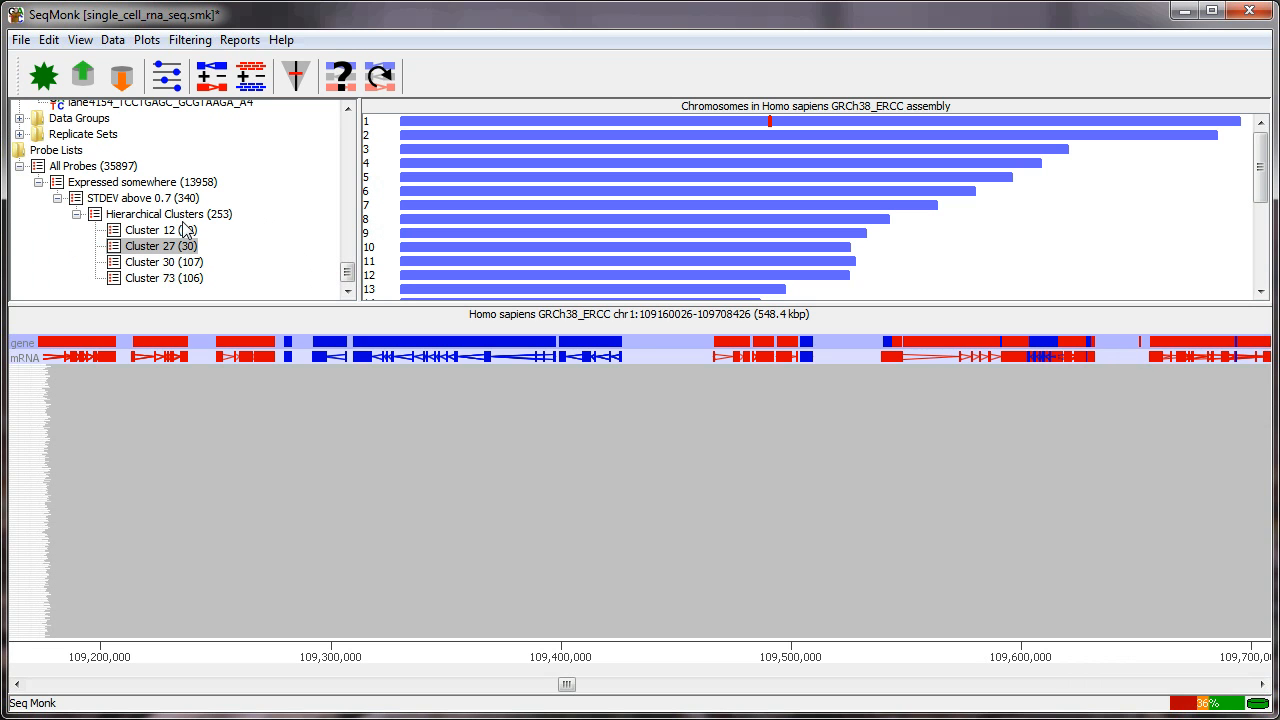
left_click(160, 280)
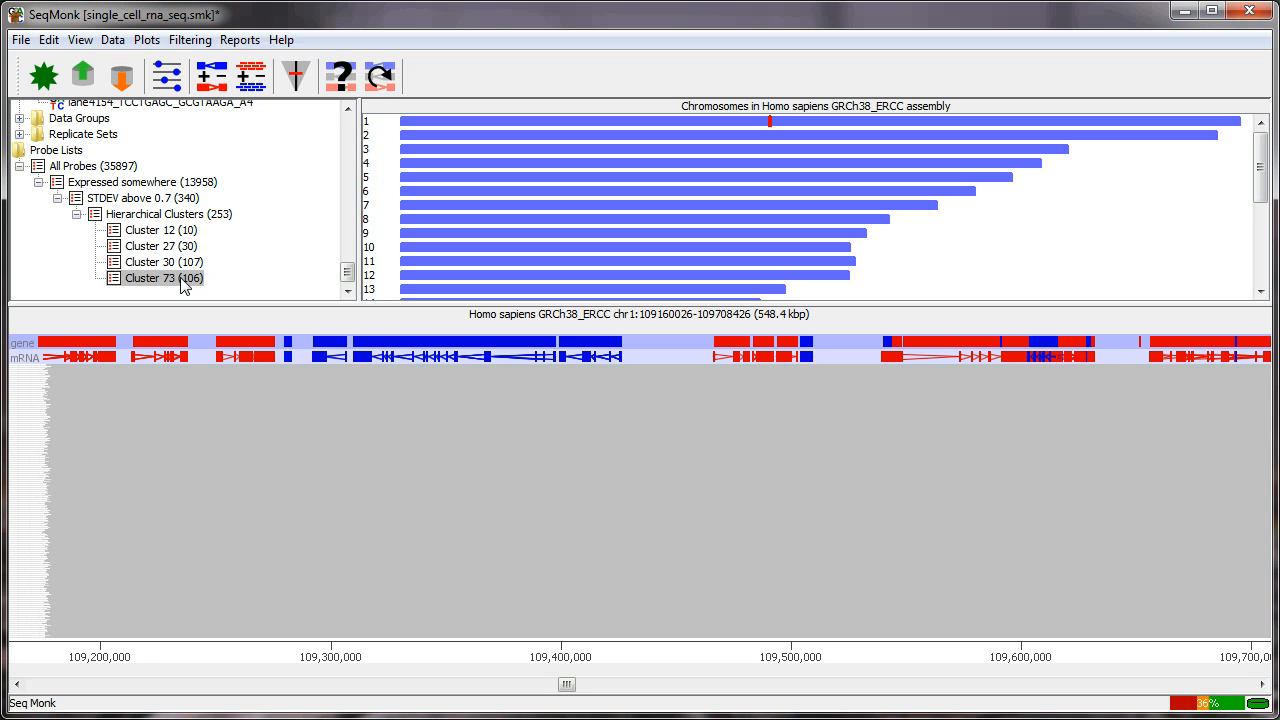
Step: Examine an enlarged line graph of Cluster 73 with normalised probes and the summarised view, and close it
left_click(147, 40)
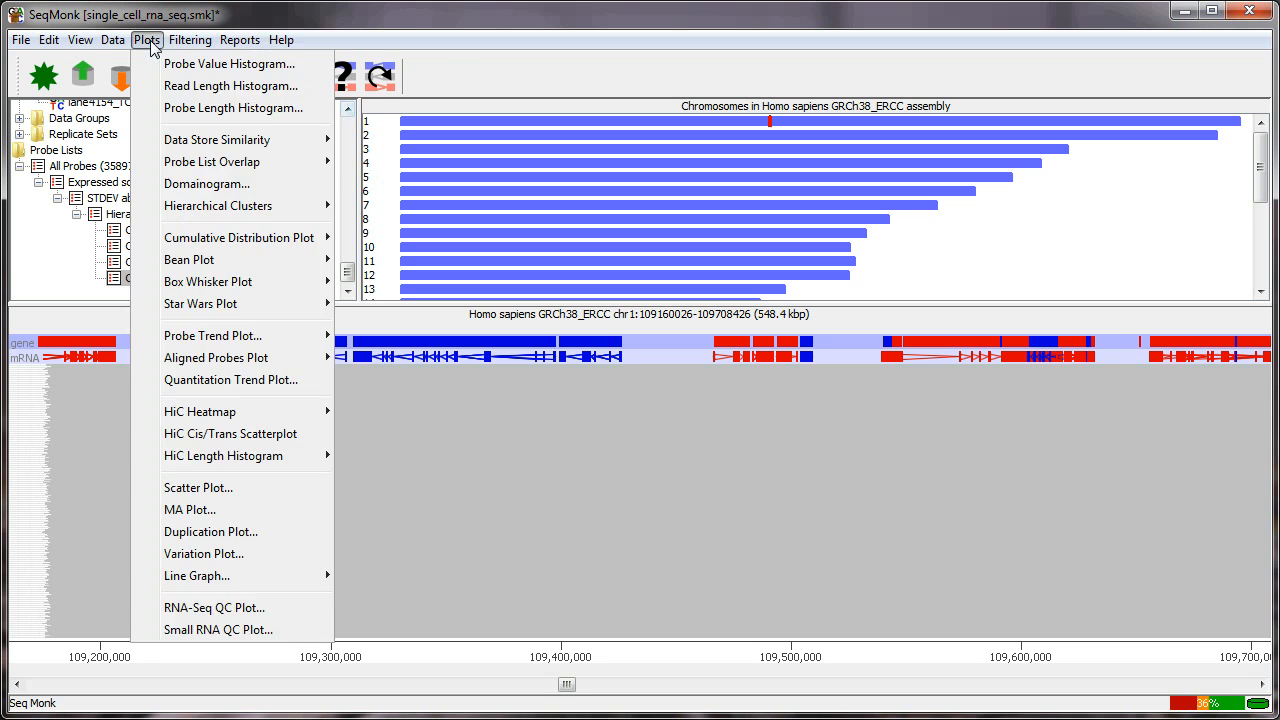
mouse_move(241, 579)
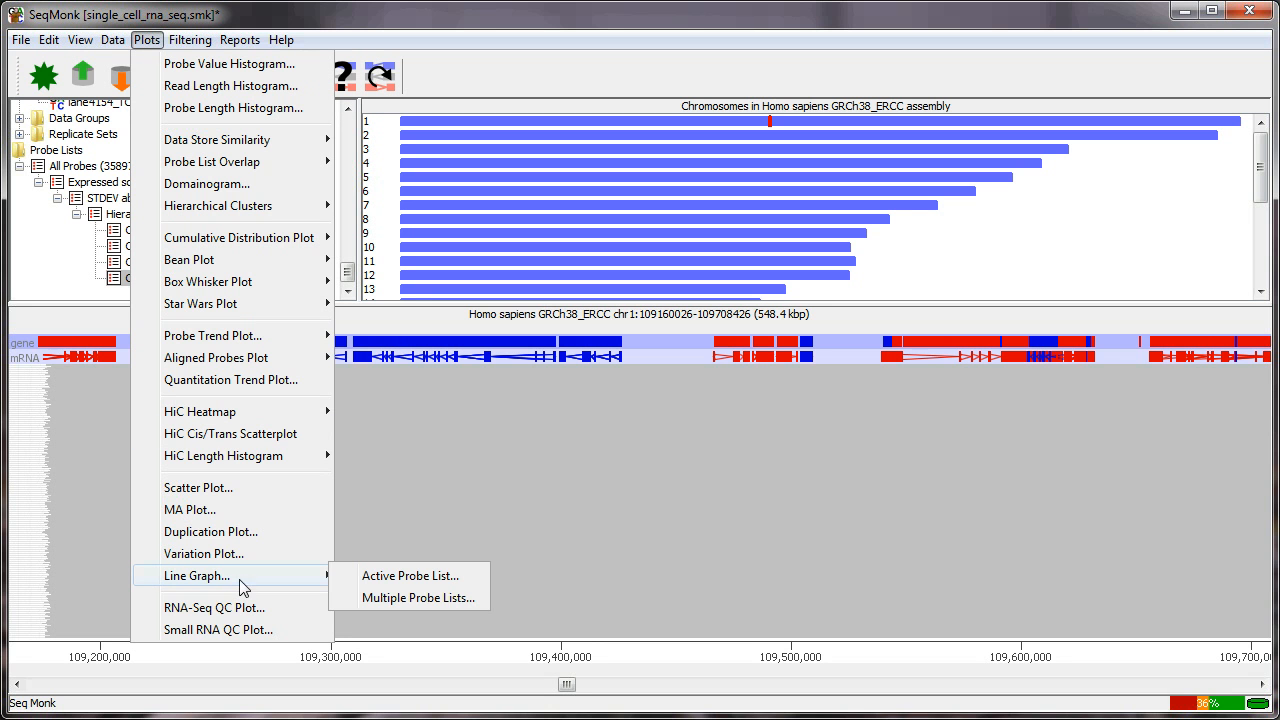
left_click(444, 578)
left_click_drag(662, 70, 427, 41)
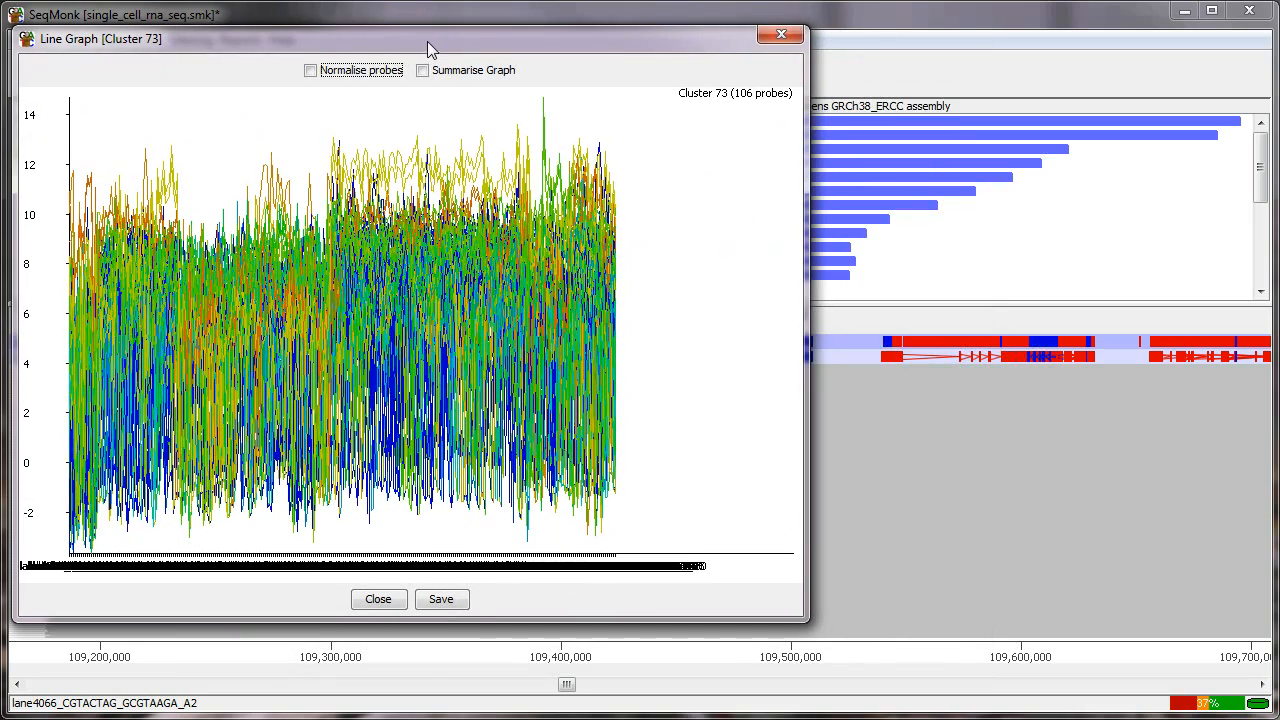
left_click(310, 70)
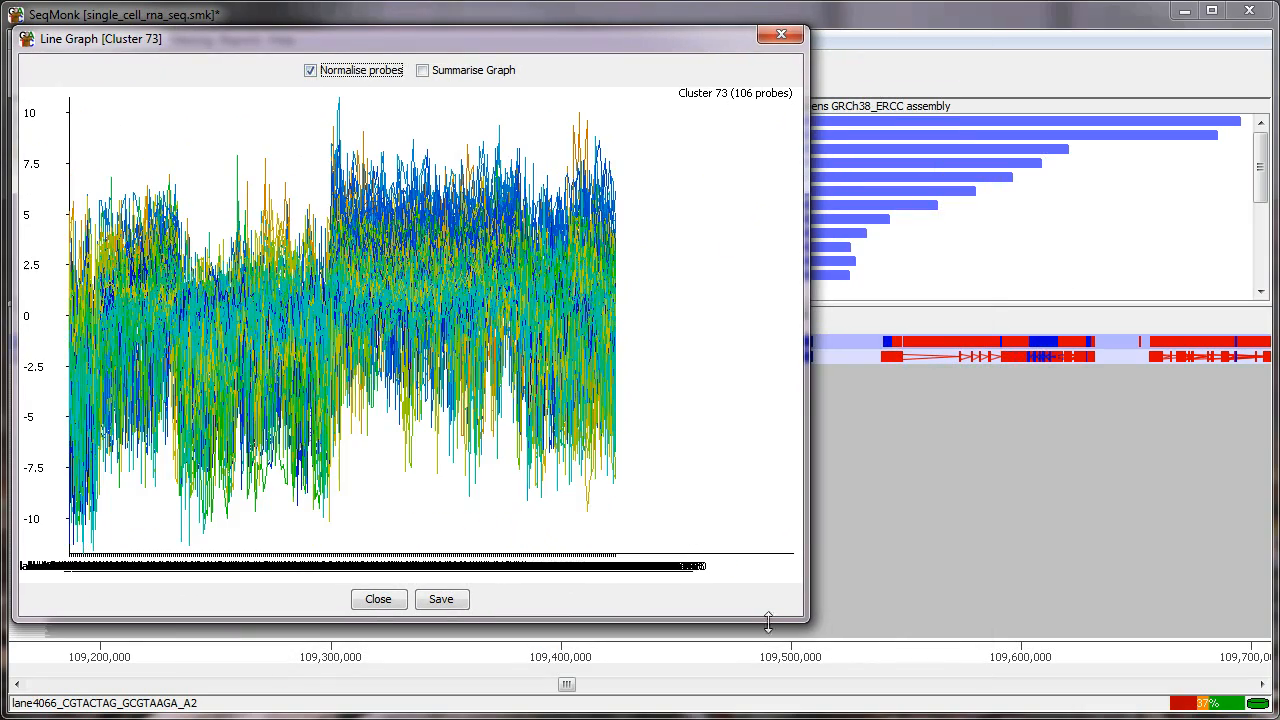
left_click_drag(806, 620, 1257, 676)
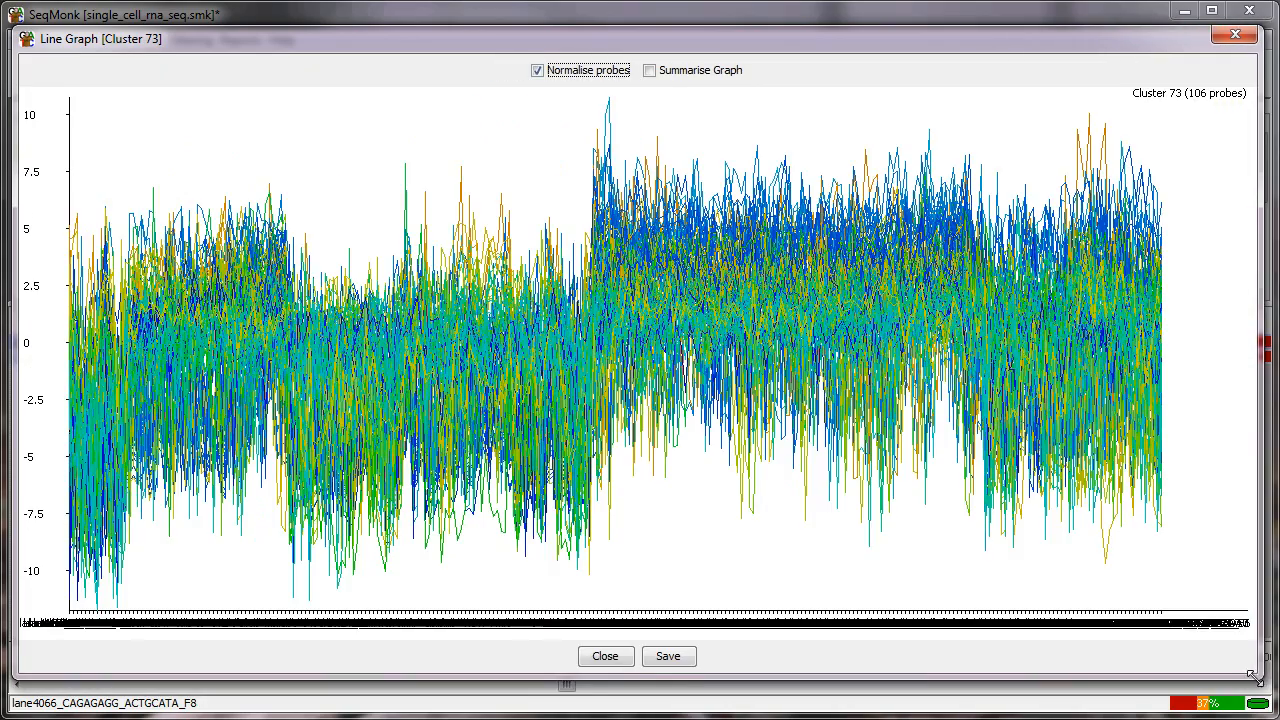
left_click(649, 71)
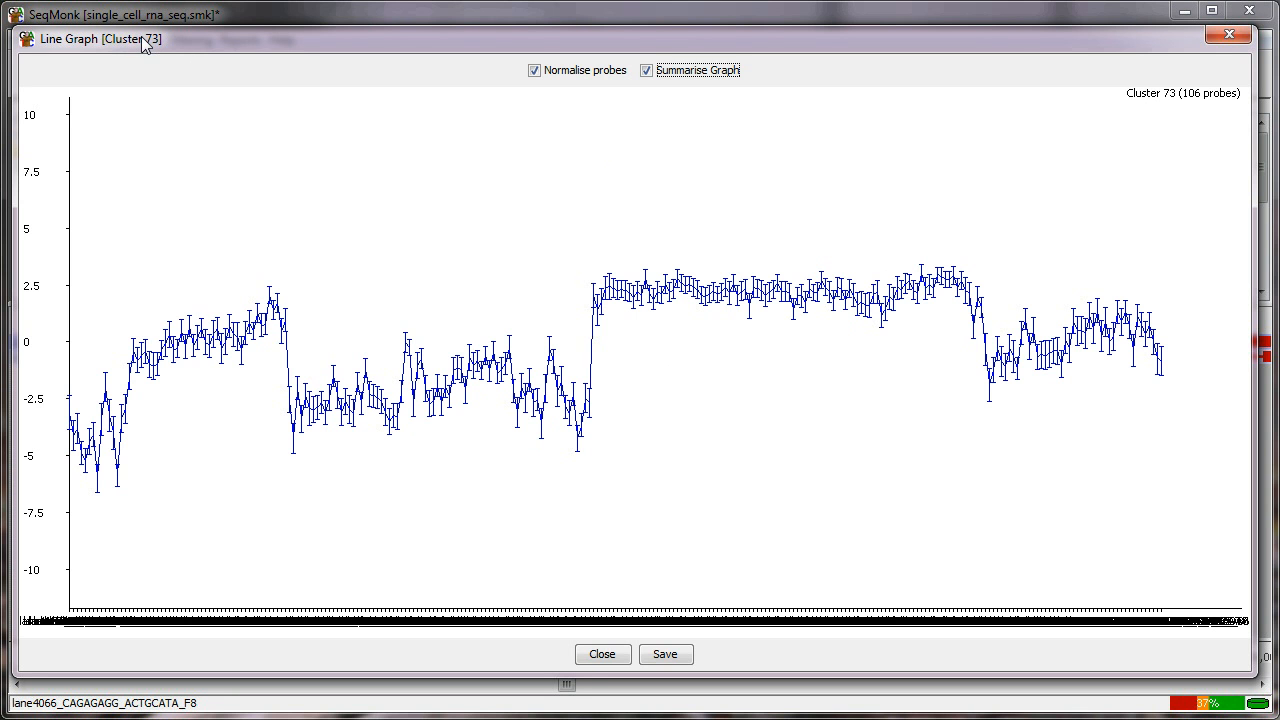
left_click(1230, 38)
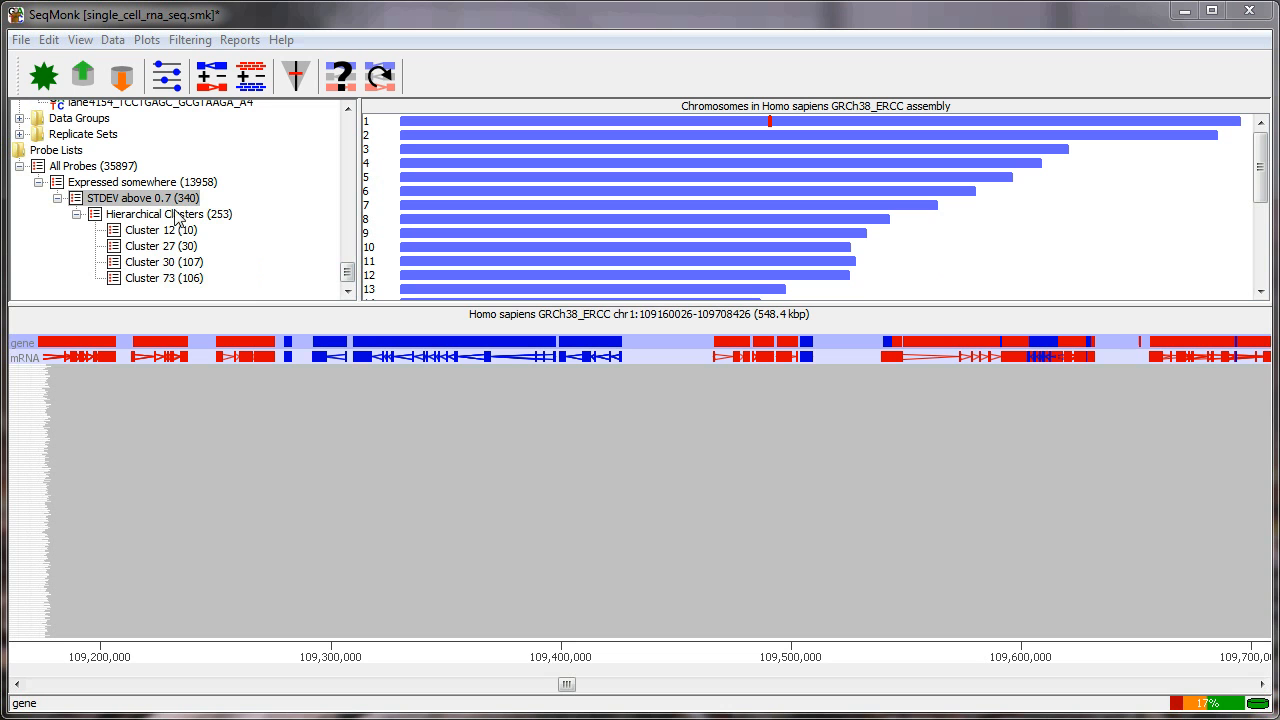
Step: Expand the replicate sets, make "Expressed somewhere" the active probe list and run a PCA plot on it
left_click_drag(346, 272, 351, 272)
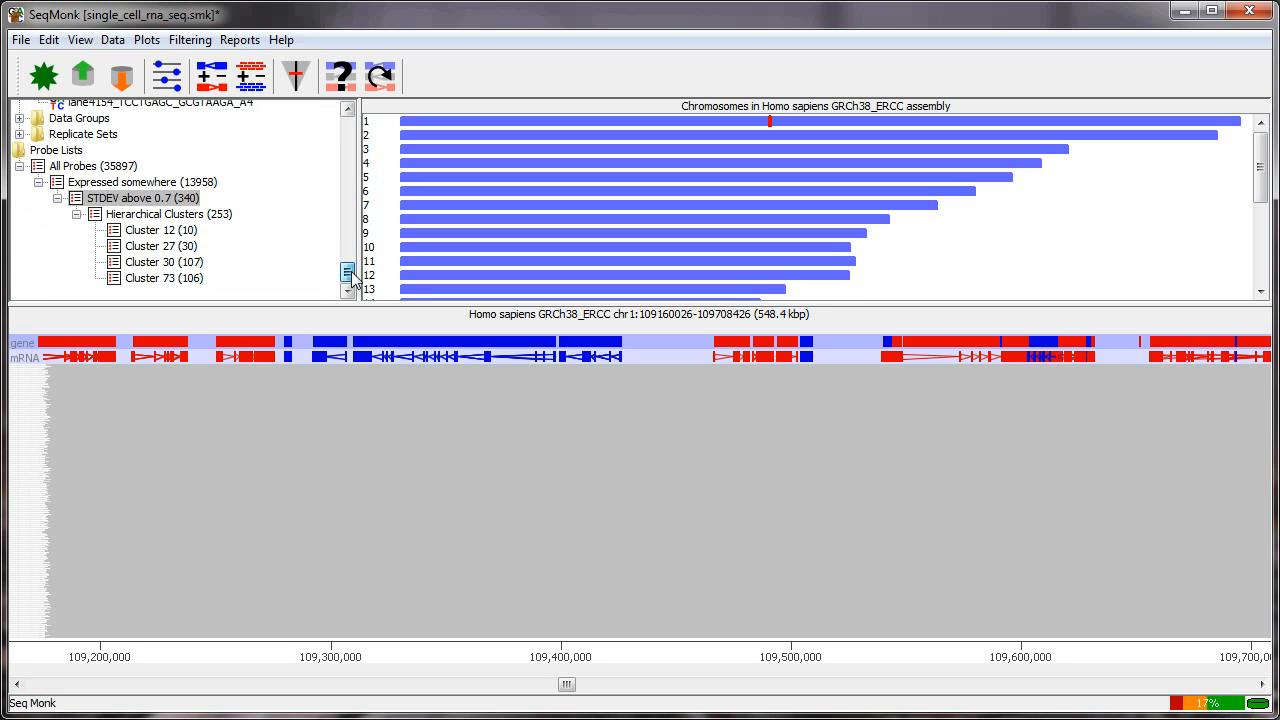
left_click(20, 134)
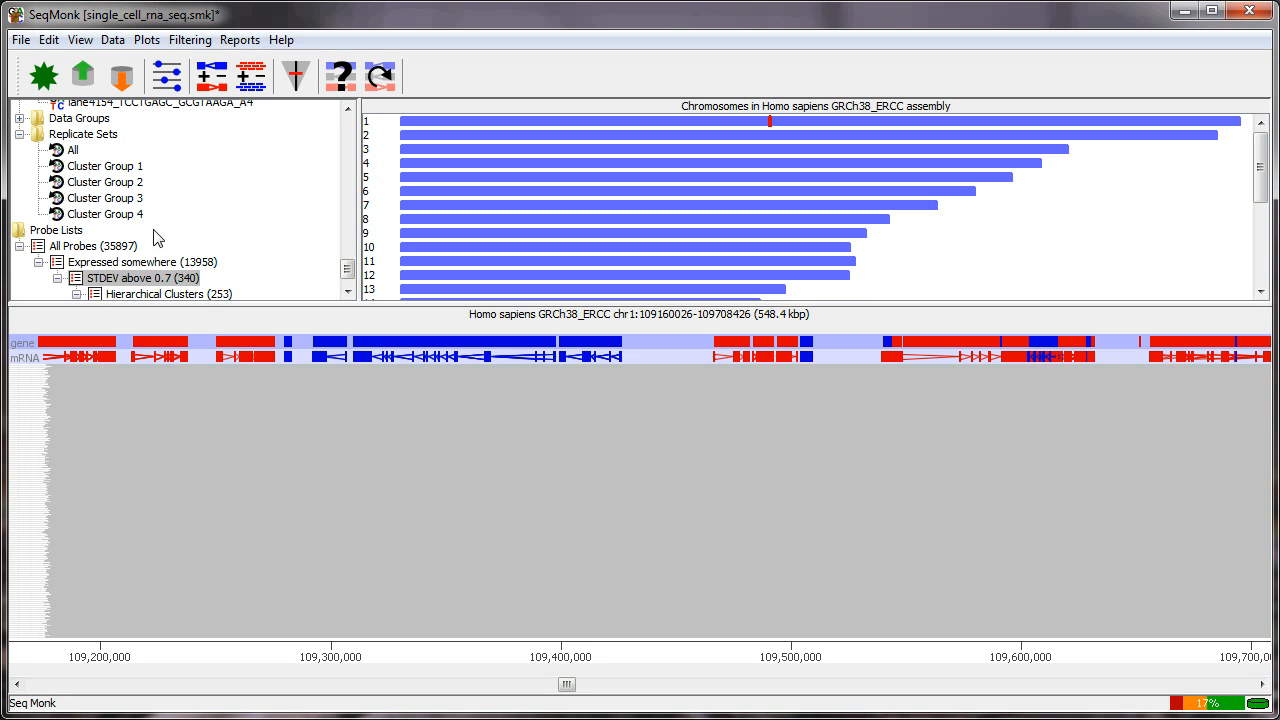
left_click(107, 263)
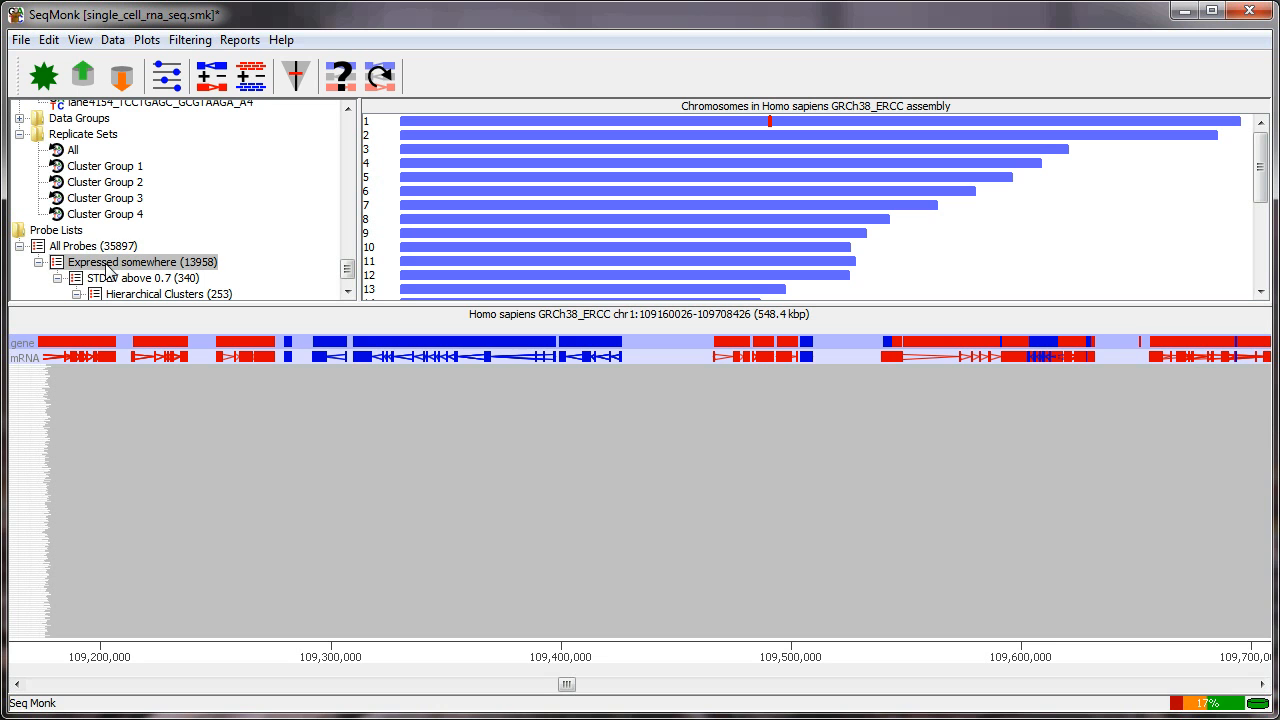
left_click(147, 40)
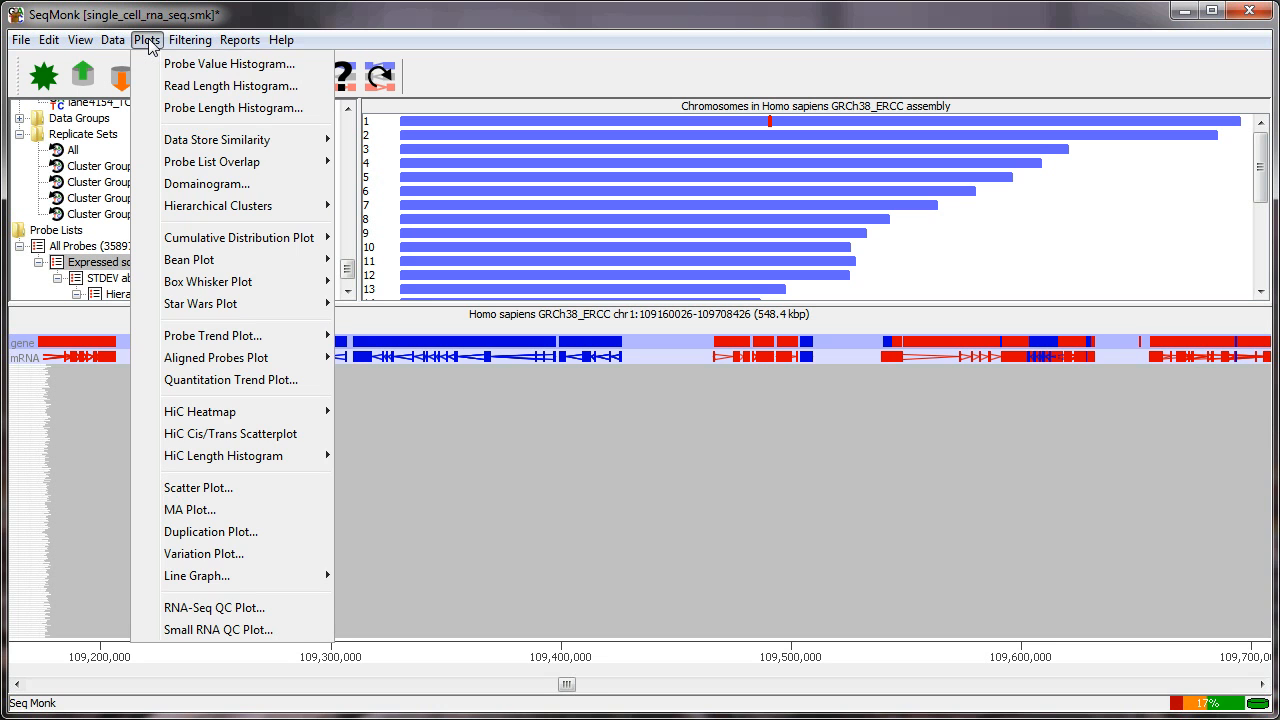
mouse_move(218, 142)
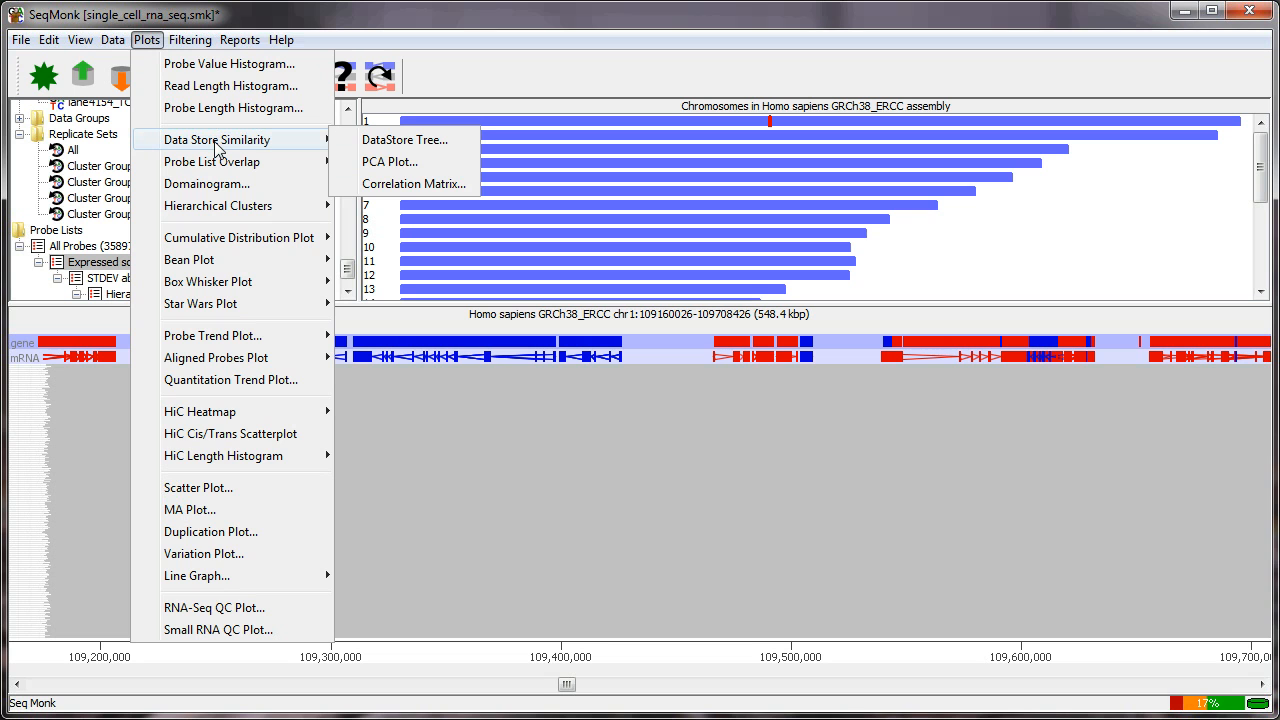
left_click(400, 162)
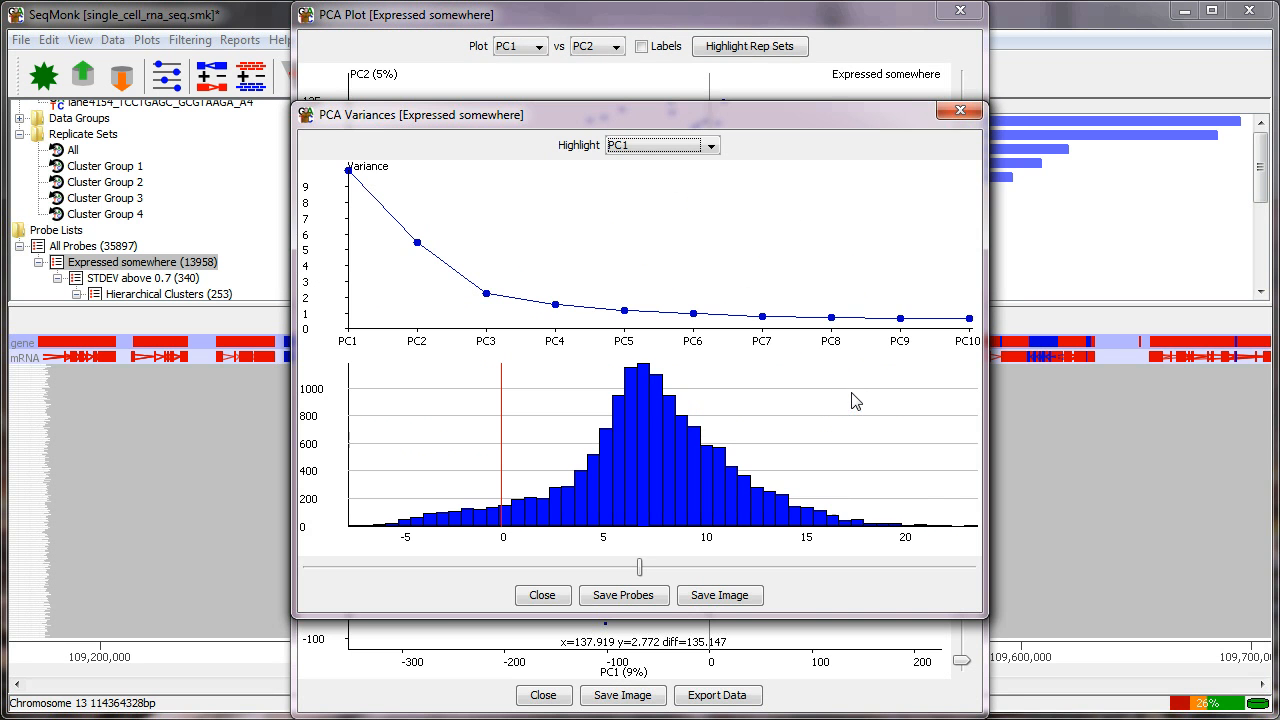
Step: Arrange the PCA Plot and PCA Variances windows side by side and examine the variance and PC1 weight distributions
left_click_drag(684, 113, 947, 109)
left_click_drag(710, 20, 537, 18)
left_click_drag(806, 5, 644, 160)
left_click_drag(537, 178, 451, 86)
left_click_drag(855, 117, 847, 89)
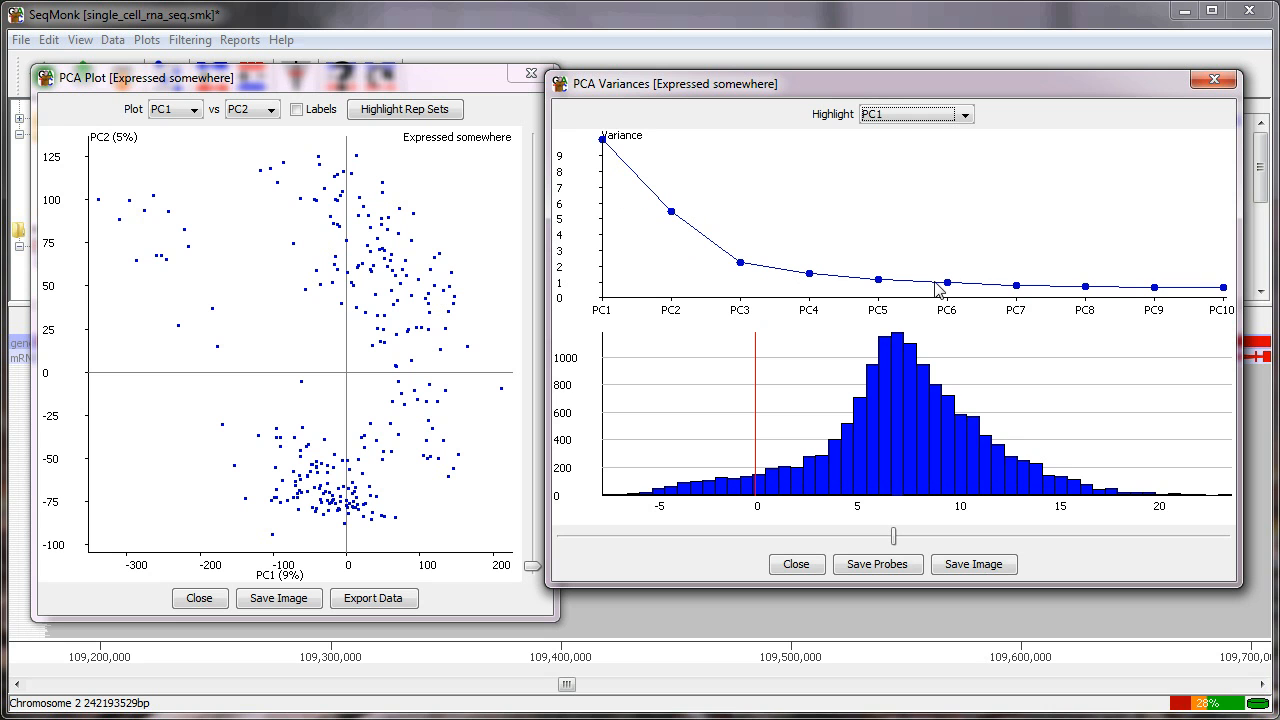
left_click_drag(1034, 83, 1056, 71)
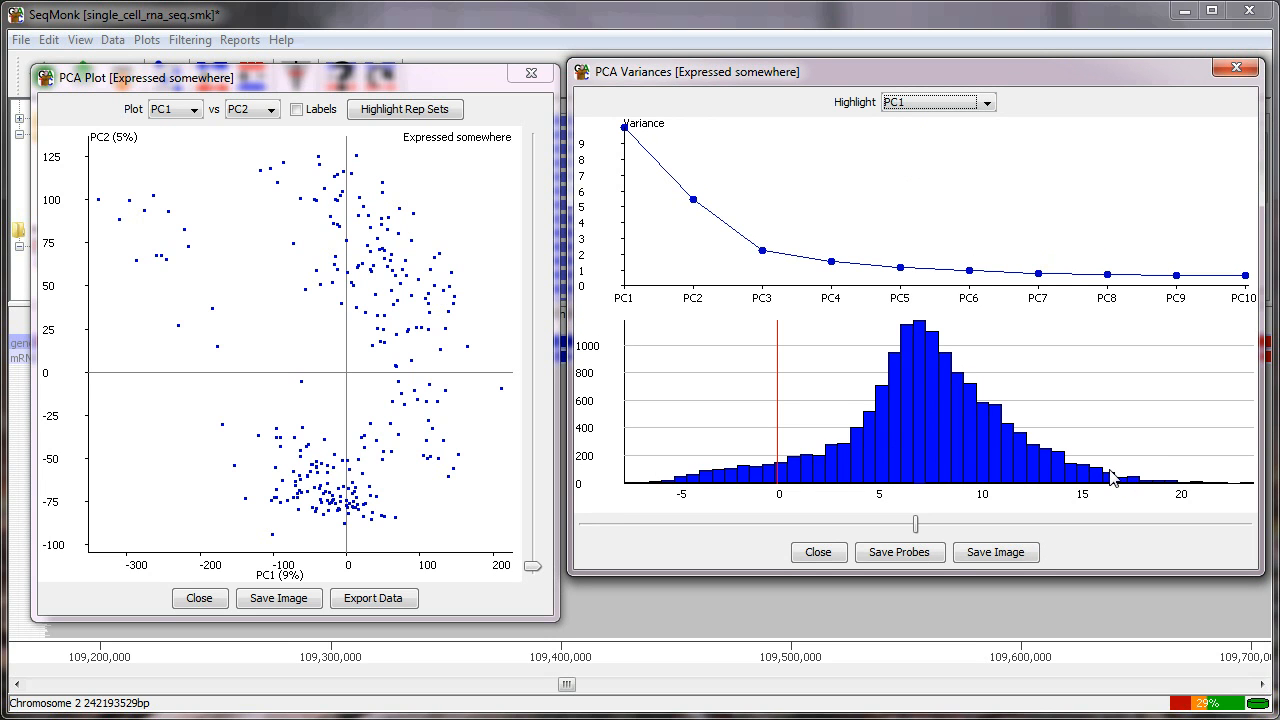
Step: Close the PCA Variances window and enlarge the PCA plot
left_click(1237, 68)
left_click_drag(480, 77, 725, 50)
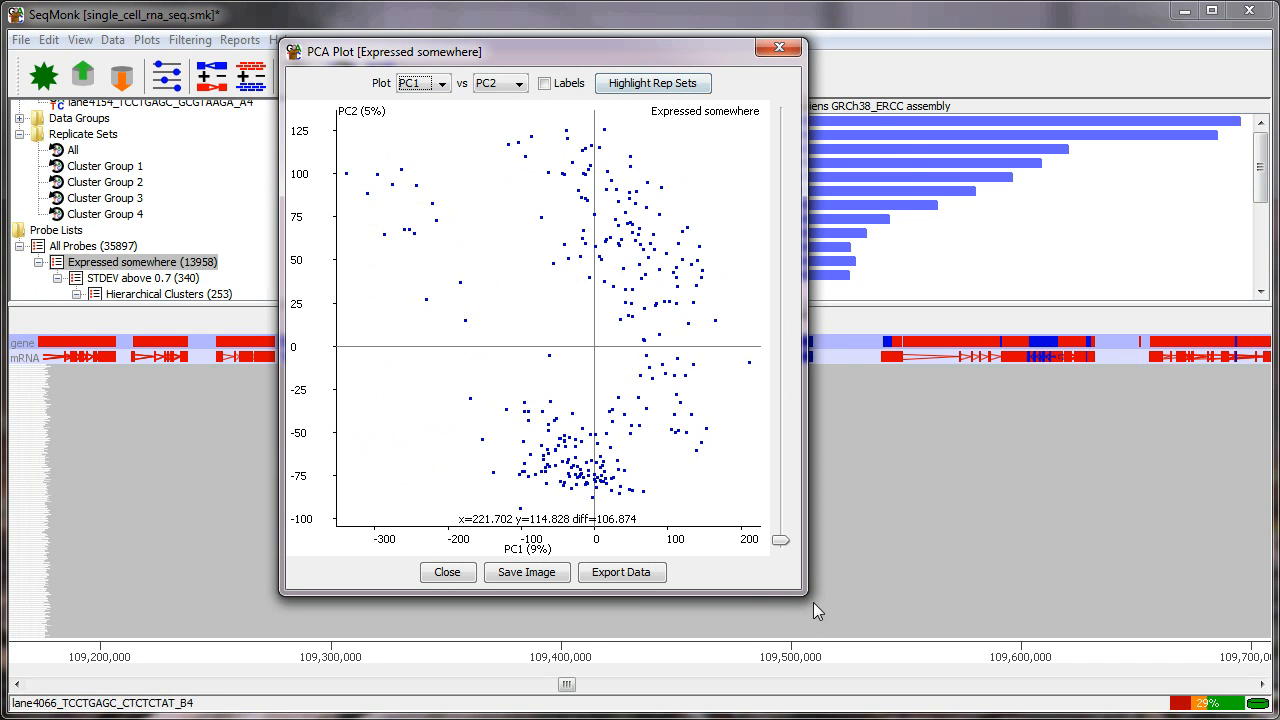
left_click_drag(806, 594, 955, 683)
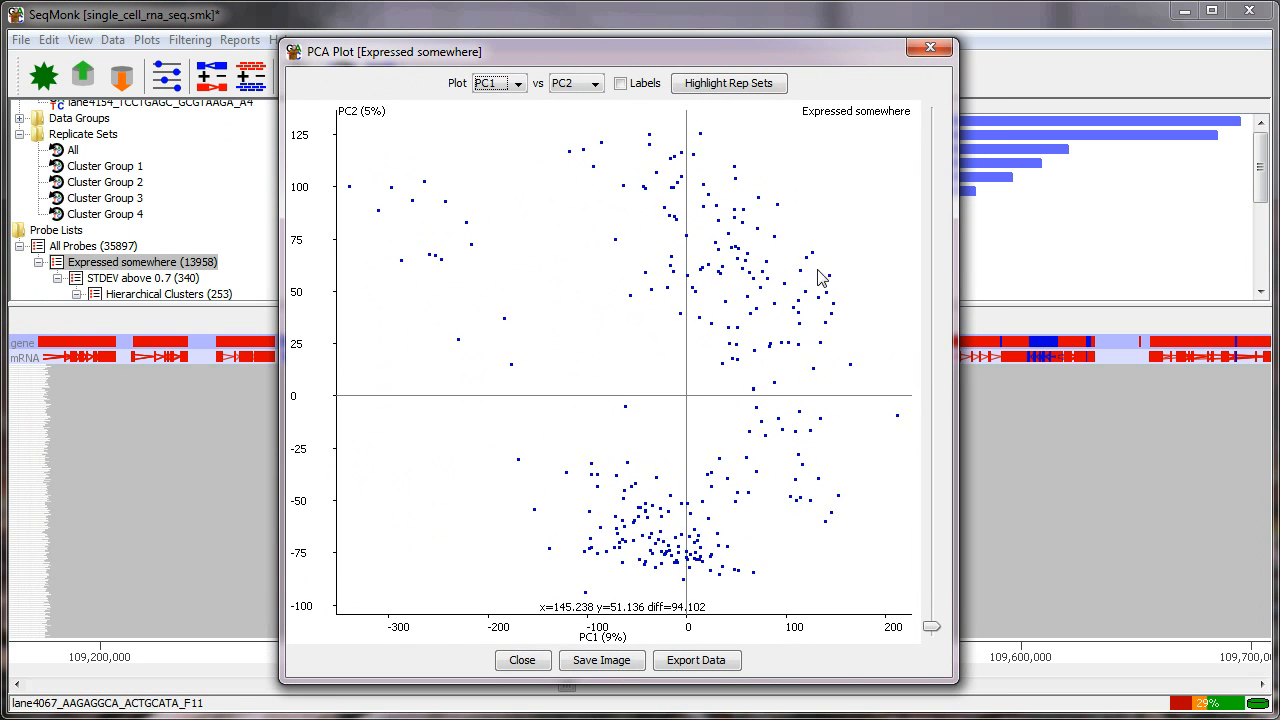
Step: Highlight Cluster Groups 1 to 4 in the PCA plot and increase the size of its points
left_click(745, 86)
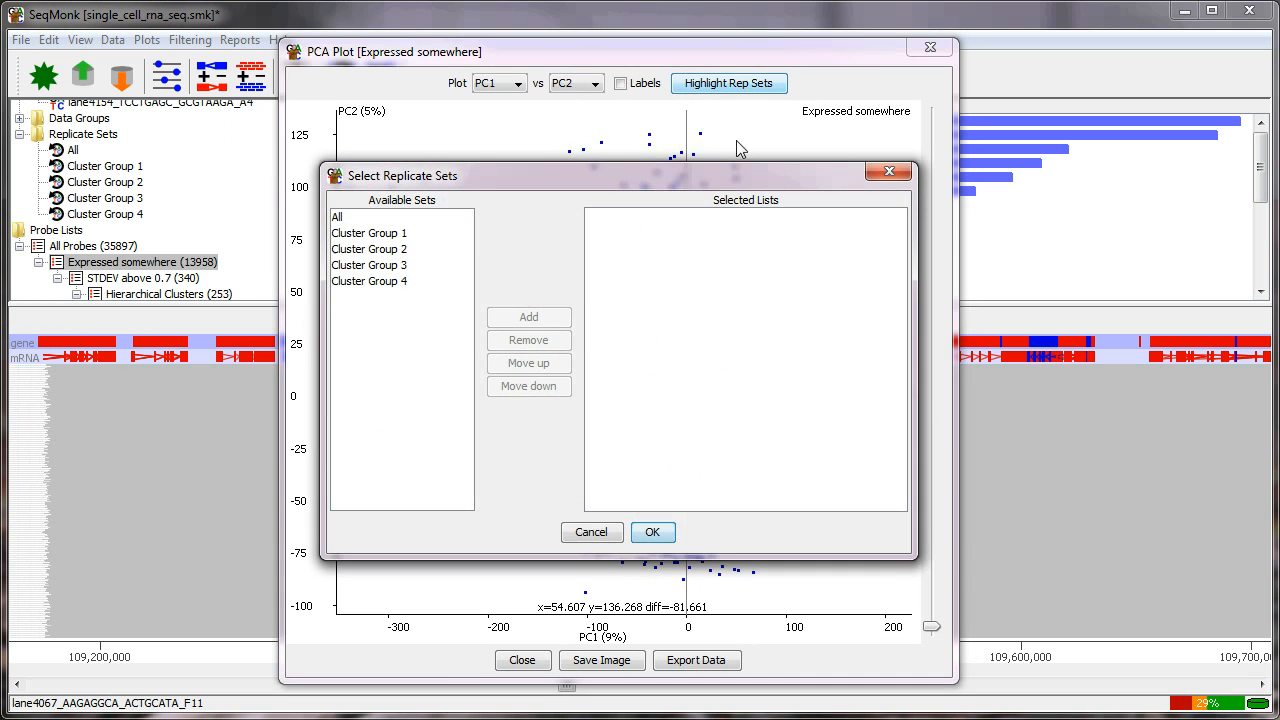
left_click(403, 234)
left_click(403, 281, "shift")
left_click(528, 318)
left_click(652, 532)
left_click_drag(931, 626, 933, 613)
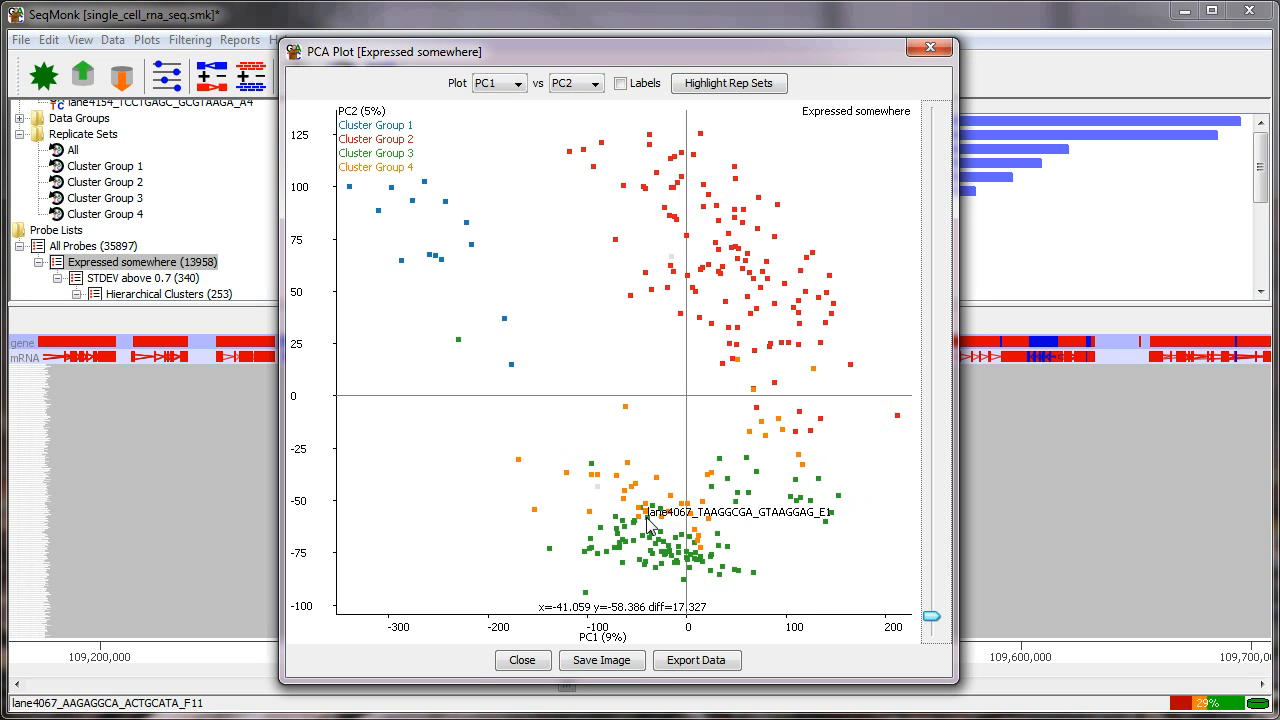
Step: Plot PC1 against PC3 and against PC4 to compare the separation of the highlighted cluster groups
left_click(584, 86)
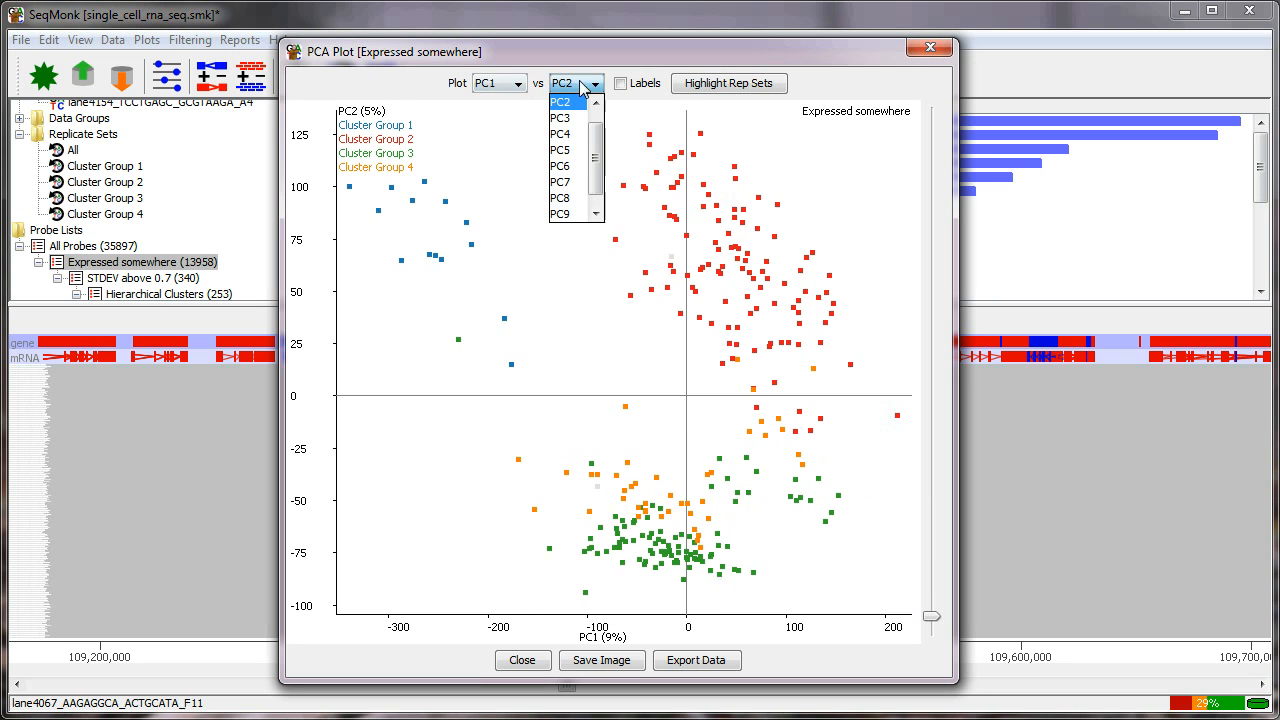
left_click(572, 125)
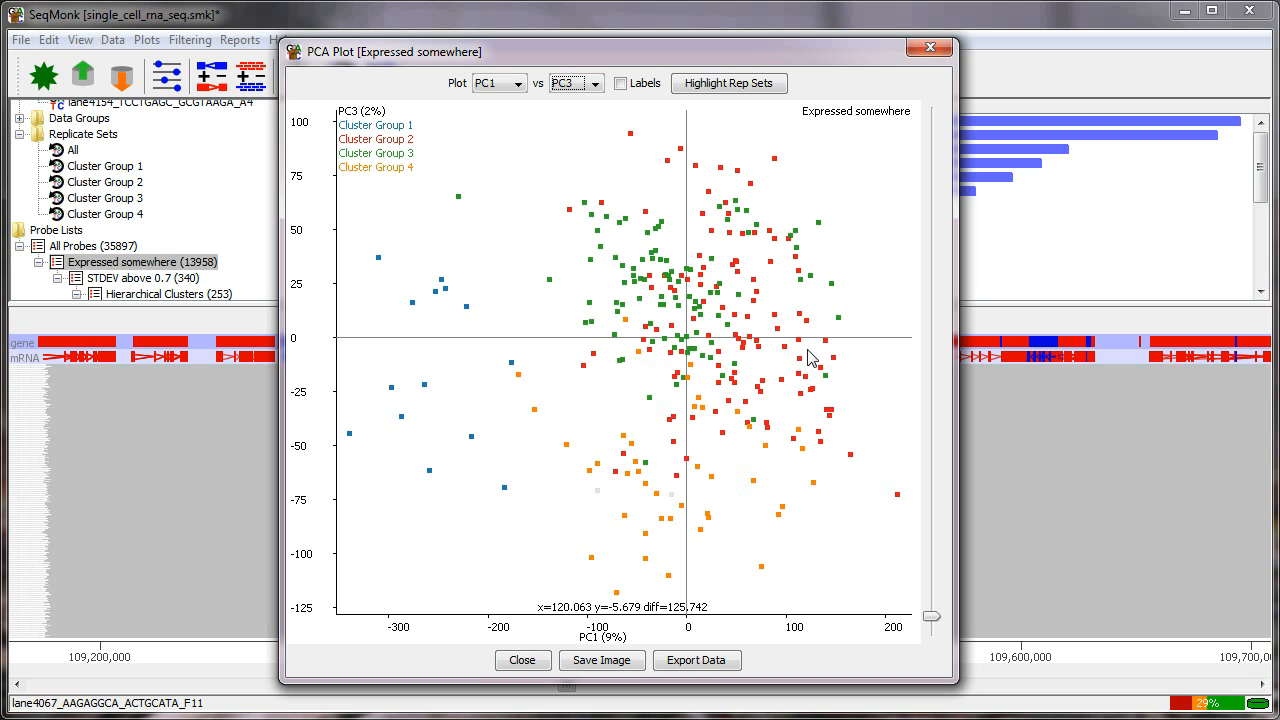
left_click(576, 86)
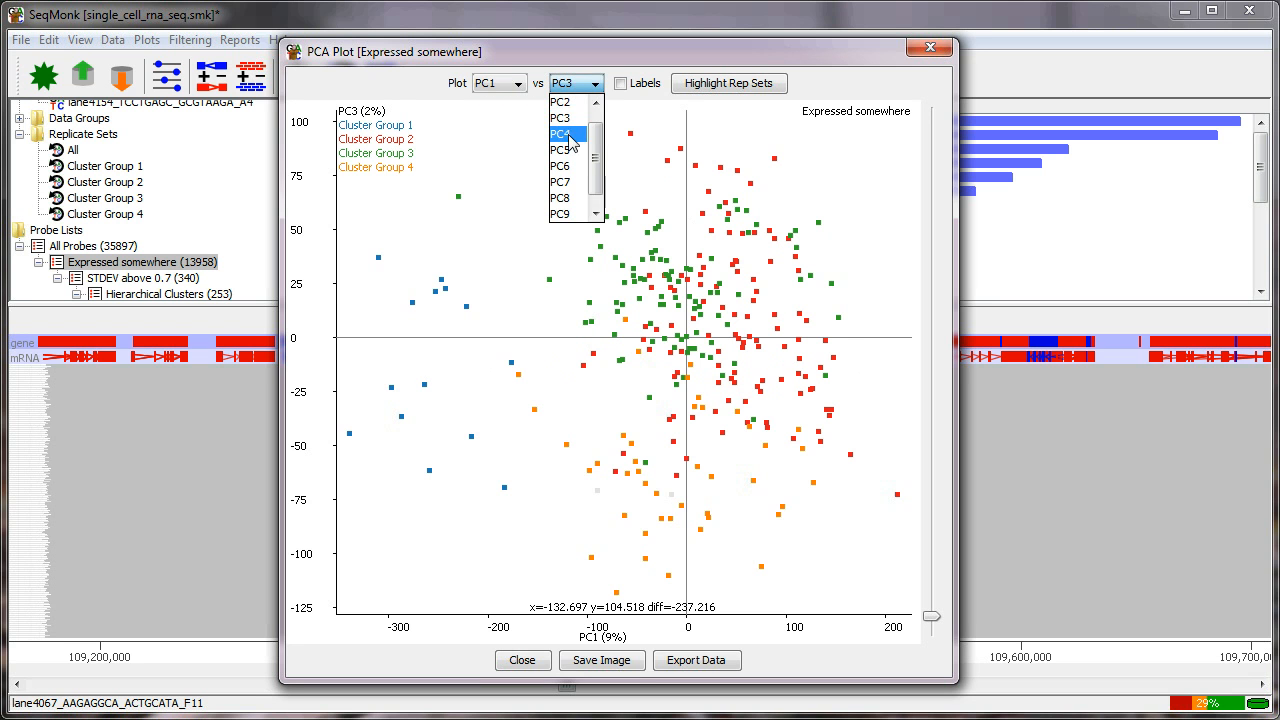
left_click(568, 145)
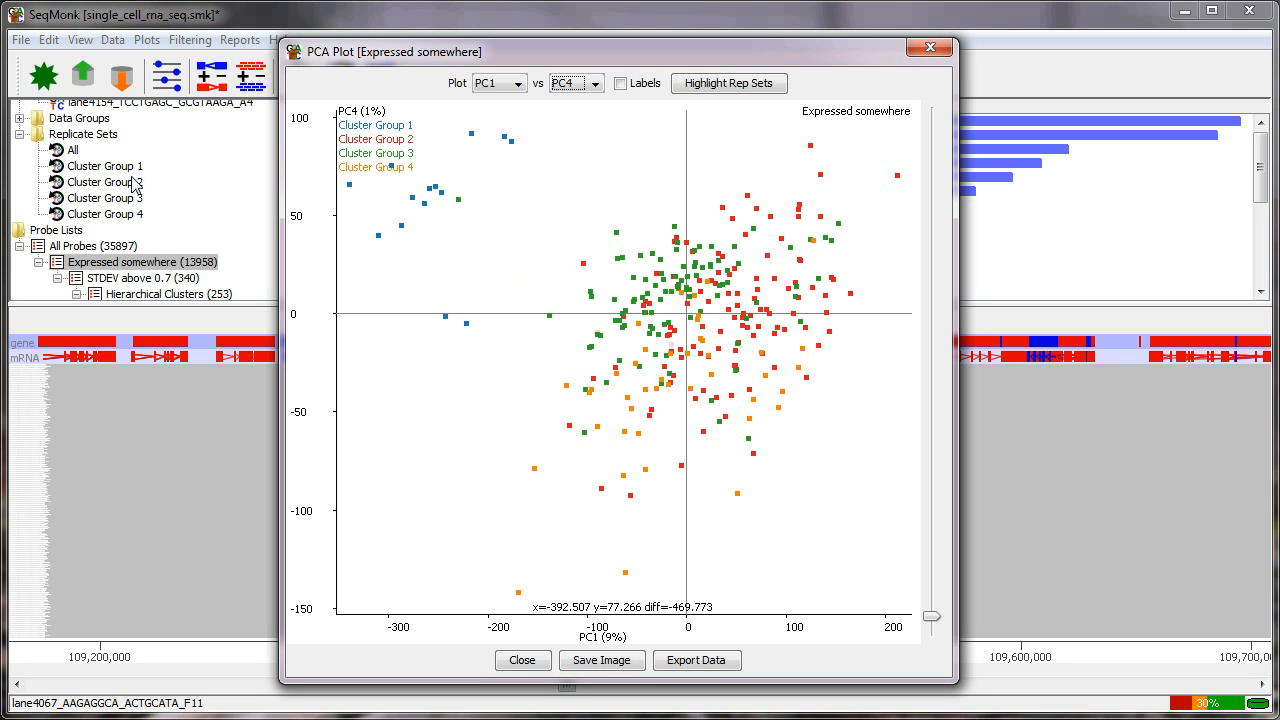
scroll(229, 206, "down", 3)
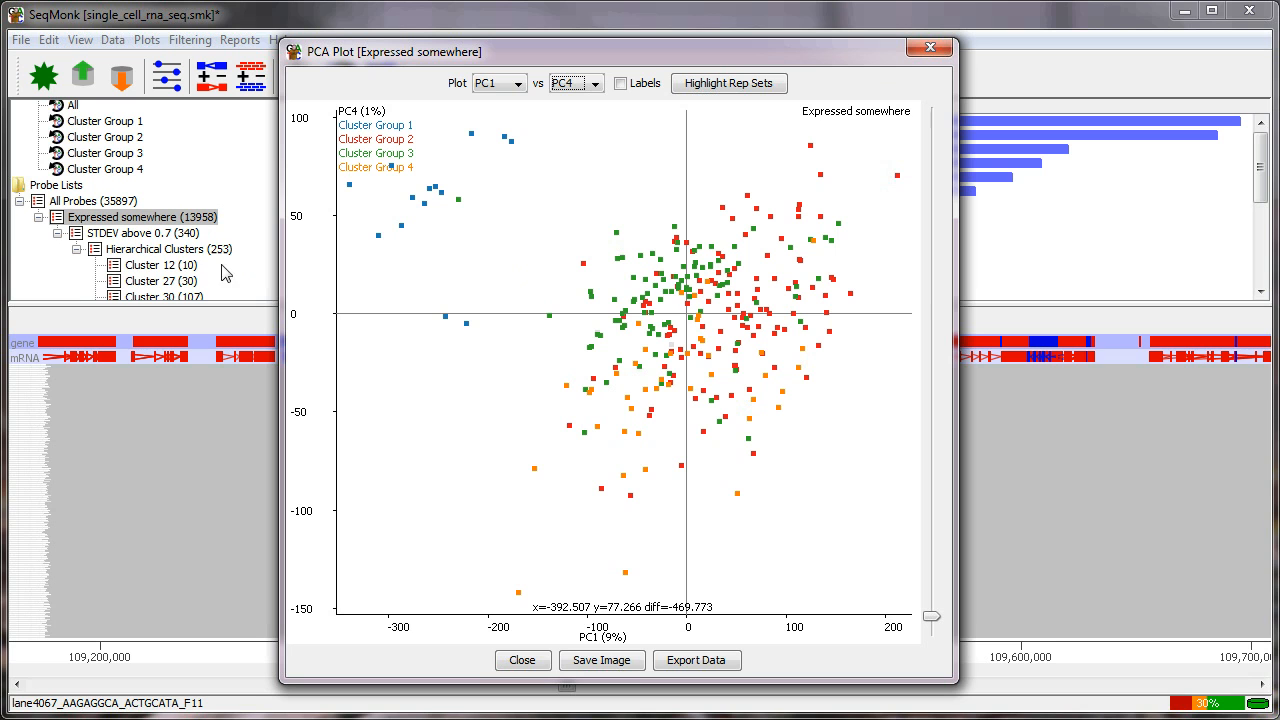
scroll(240, 245, "up", 1)
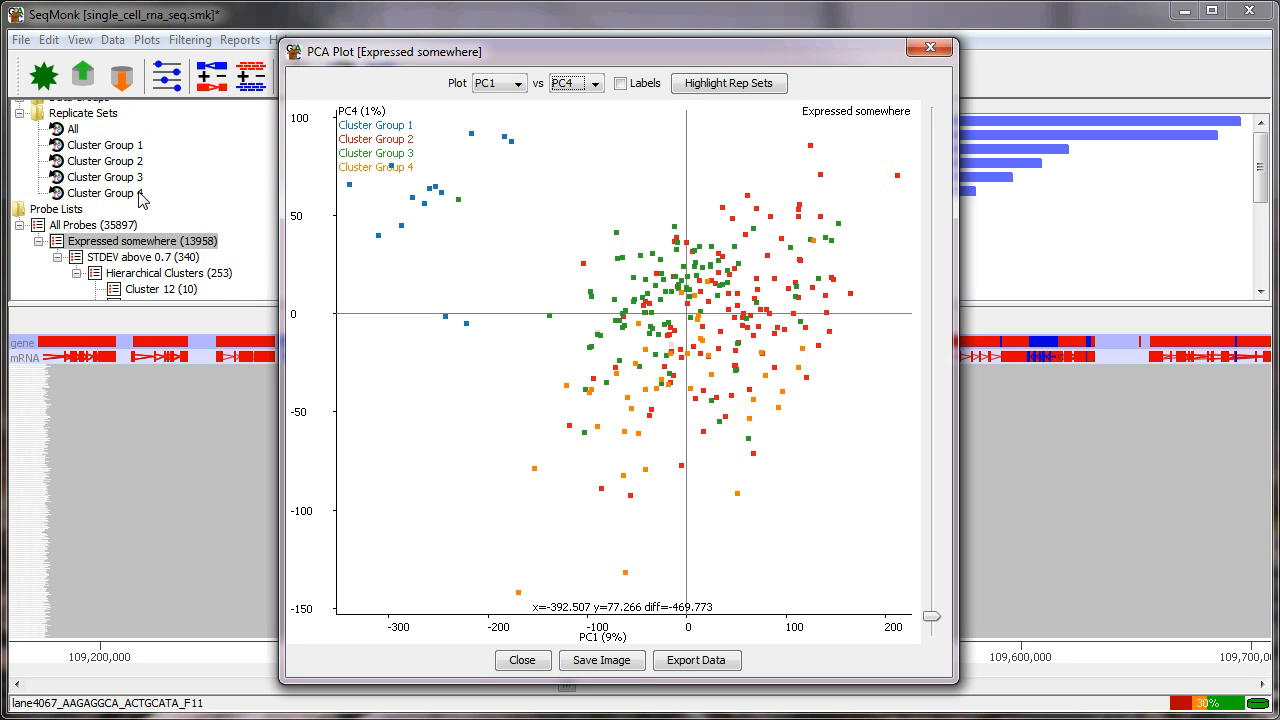